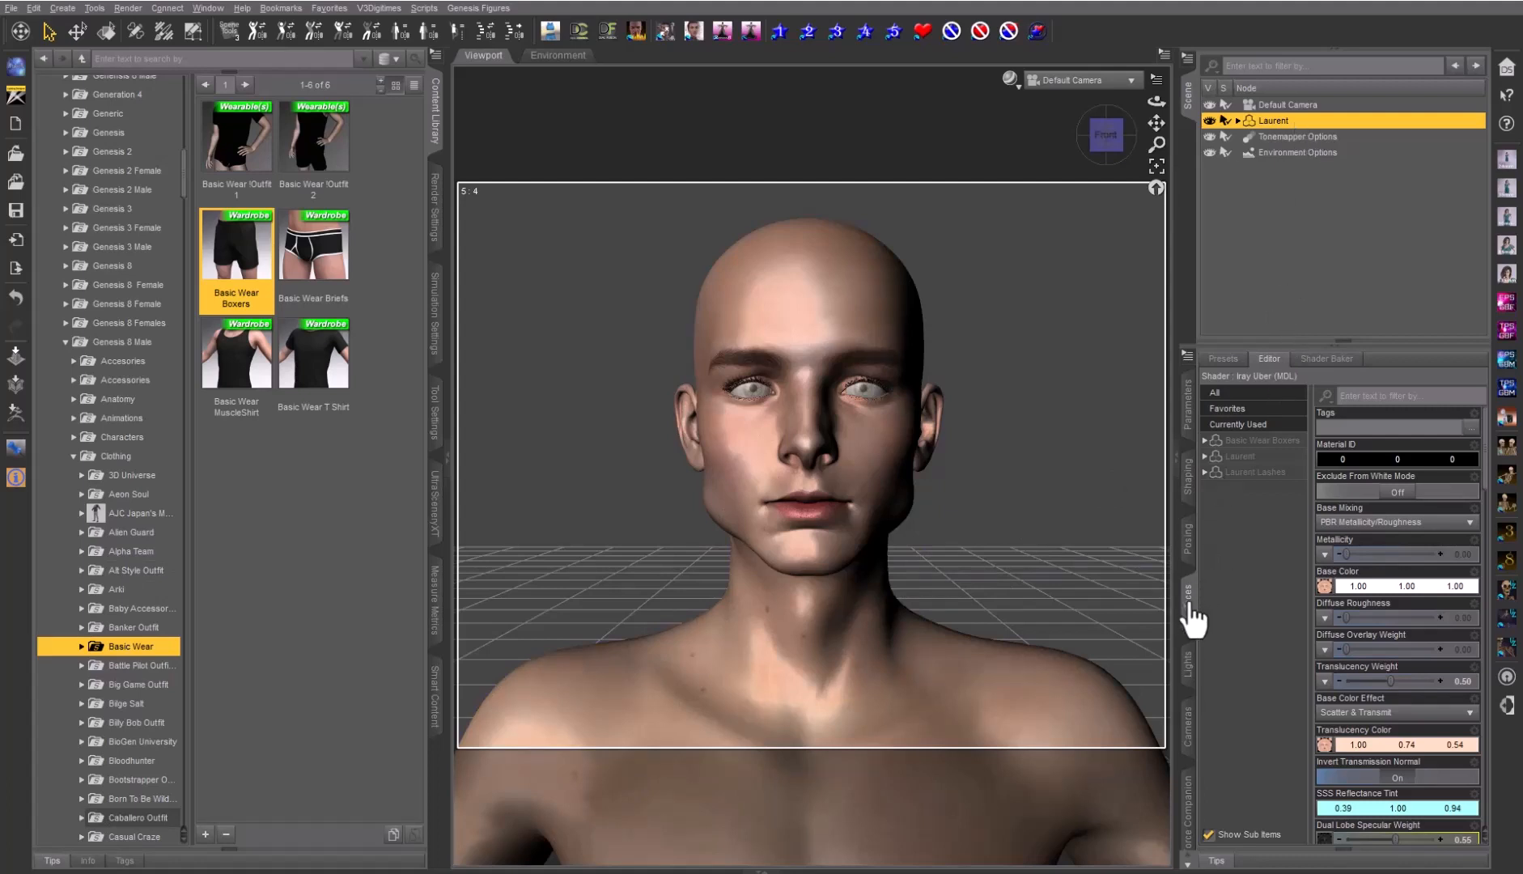
Select Laurent's Face surface and open its Base Color texture menu
{"action": "left_click", "coordinate": [1242, 458]}
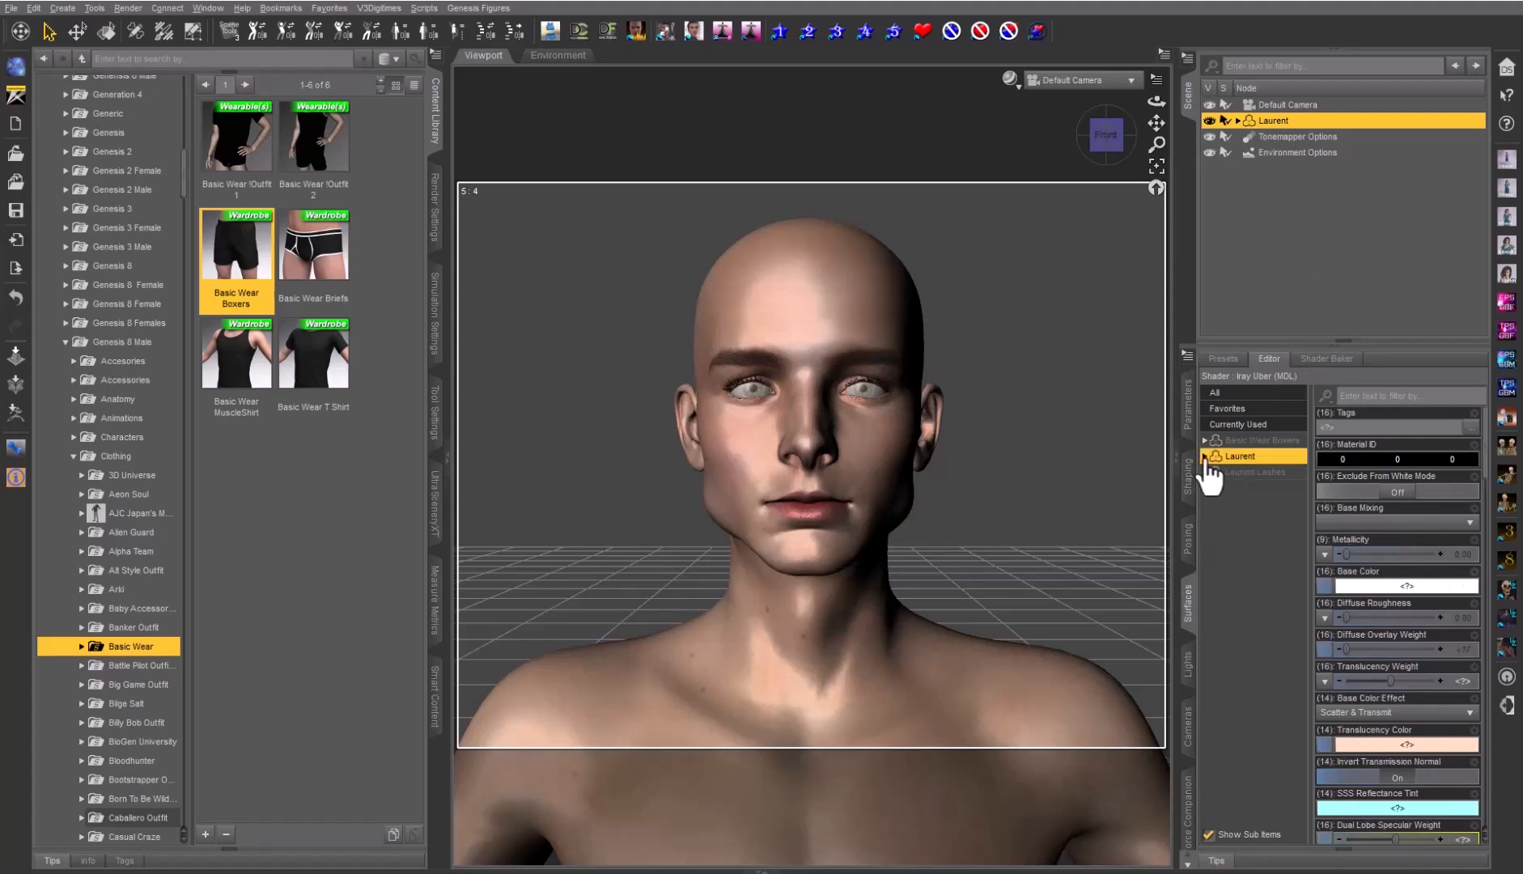
{"action": "left_click", "coordinate": [1205, 458]}
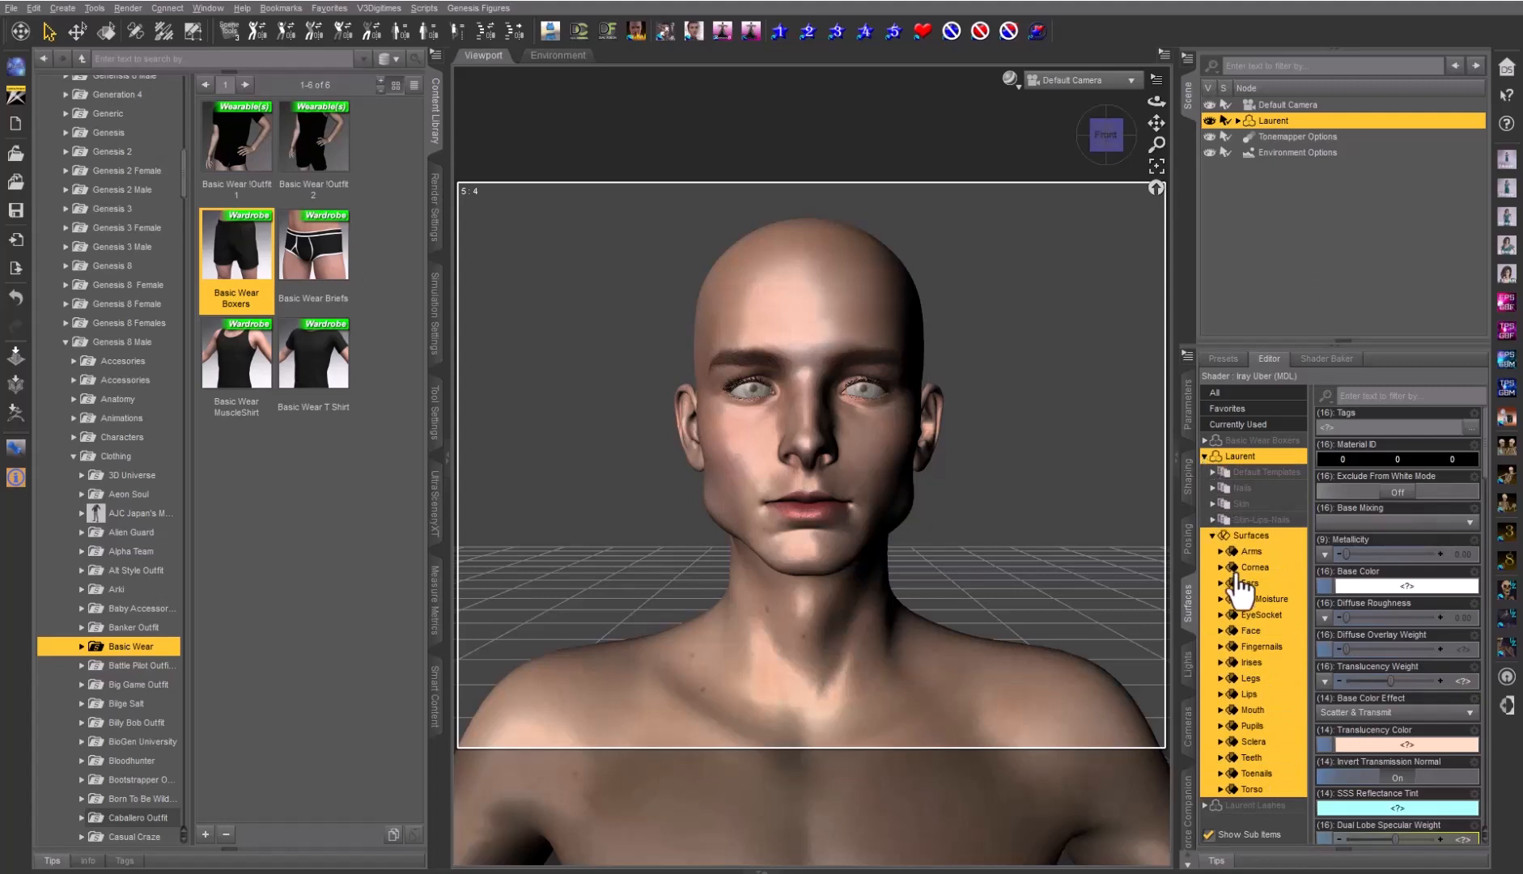
{"action": "left_click", "coordinate": [1251, 631]}
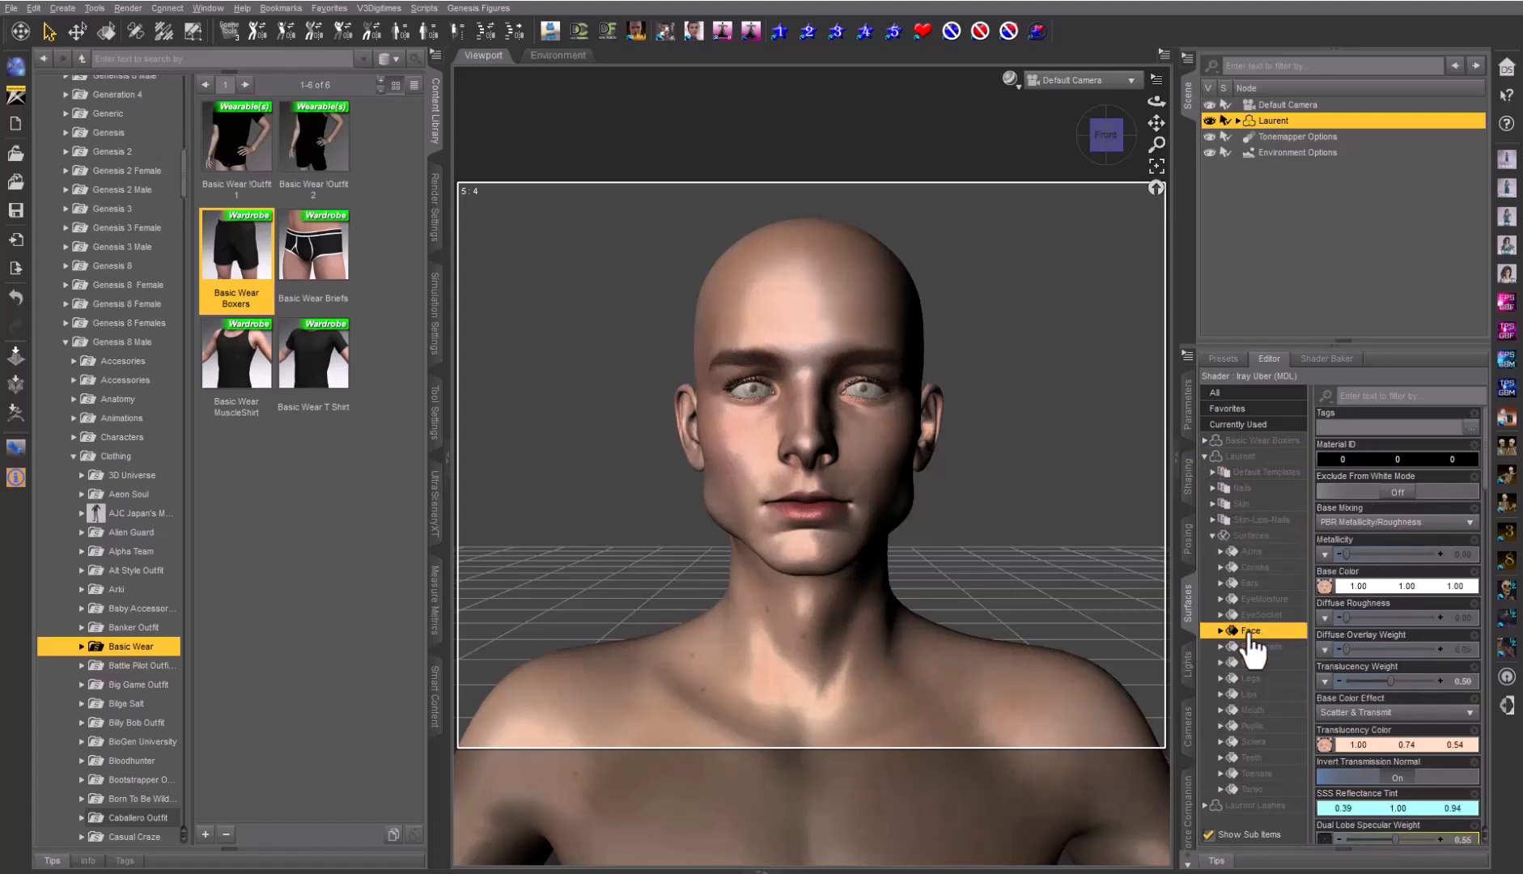
{"action": "mouse_move", "coordinate": [1325, 589]}
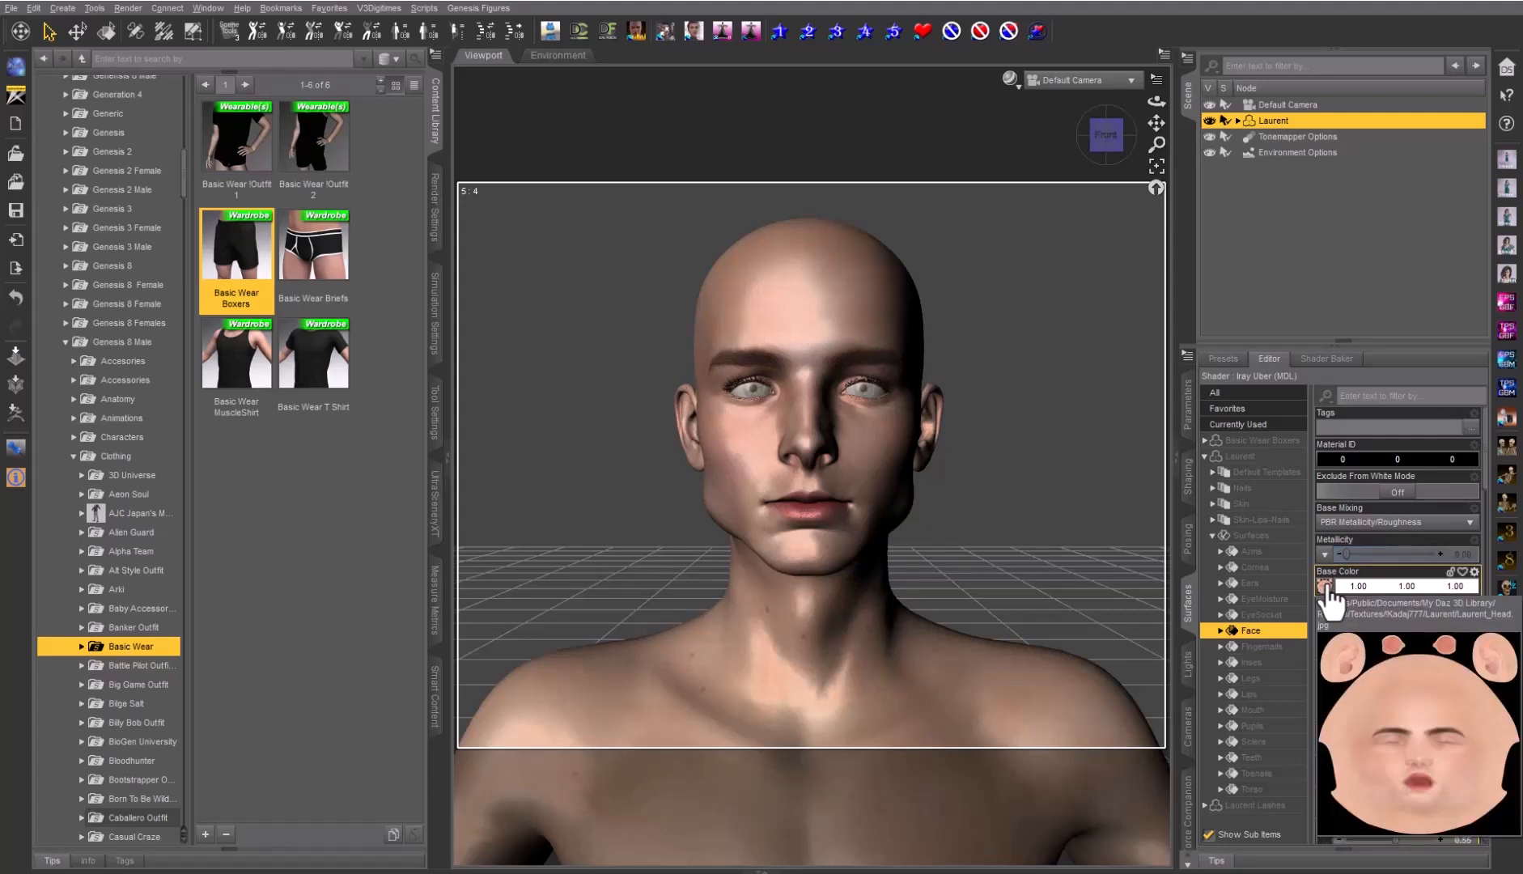
{"action": "left_click", "coordinate": [1325, 588]}
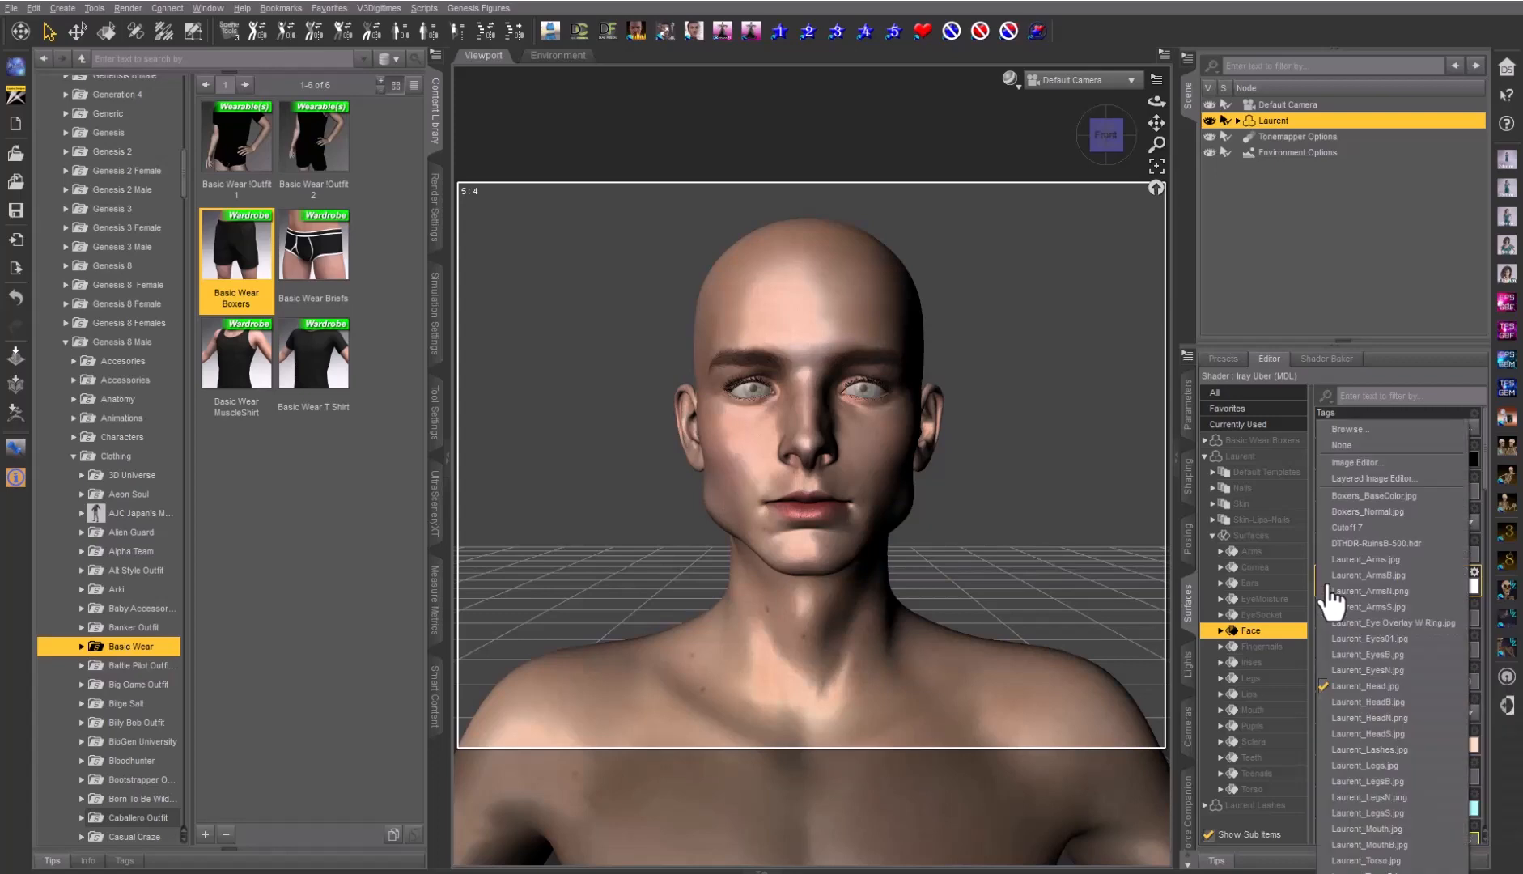
Browse to the Laurent_Head texture and drag it onto Photoshop
{"action": "left_click", "coordinate": [1351, 433]}
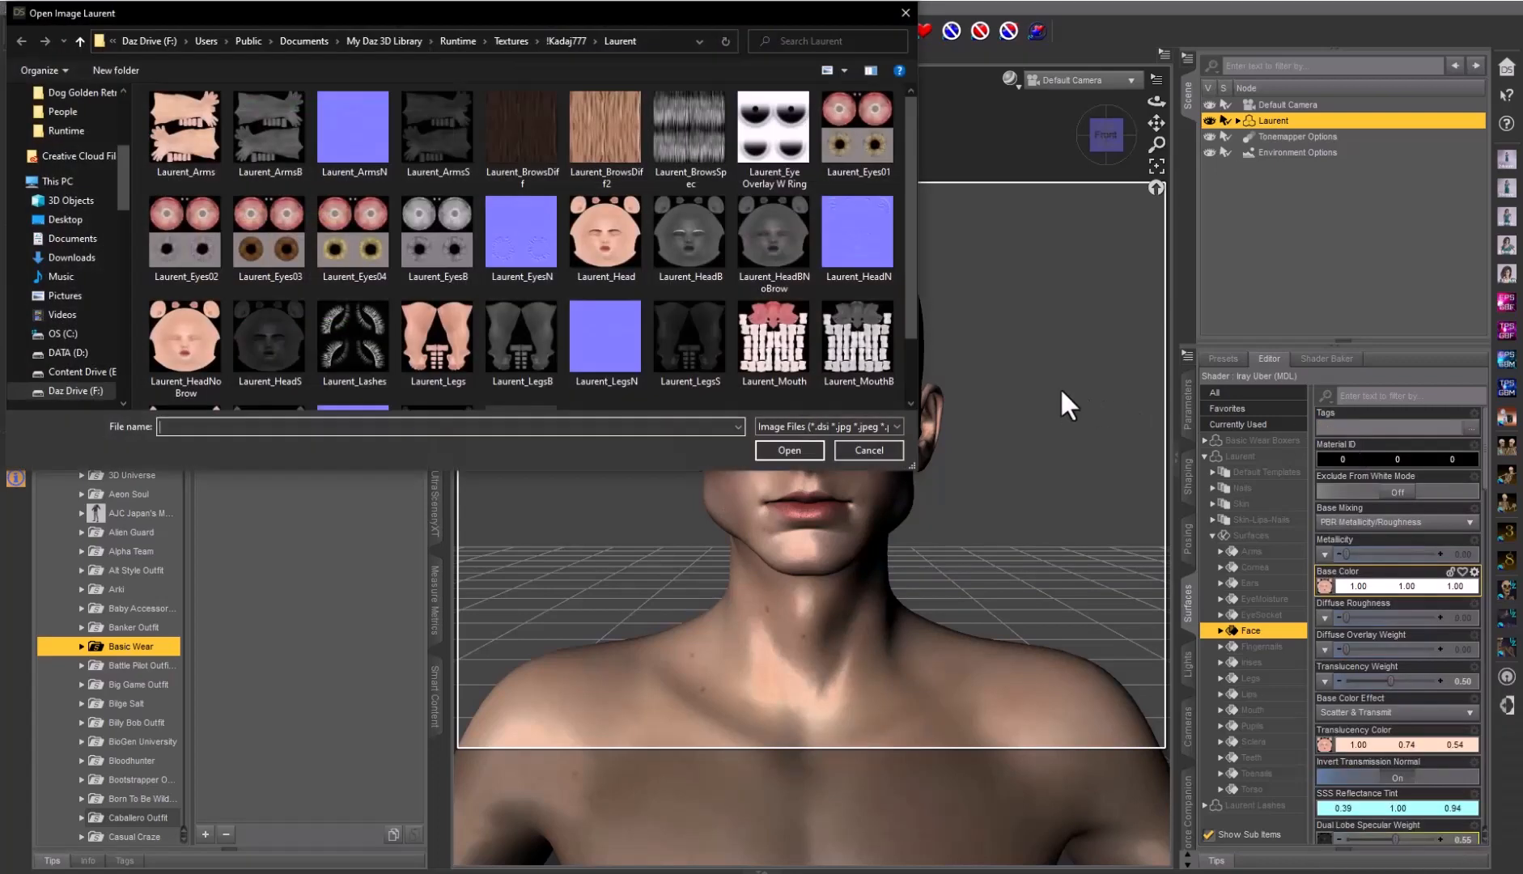
{"action": "left_click", "coordinate": [614, 243]}
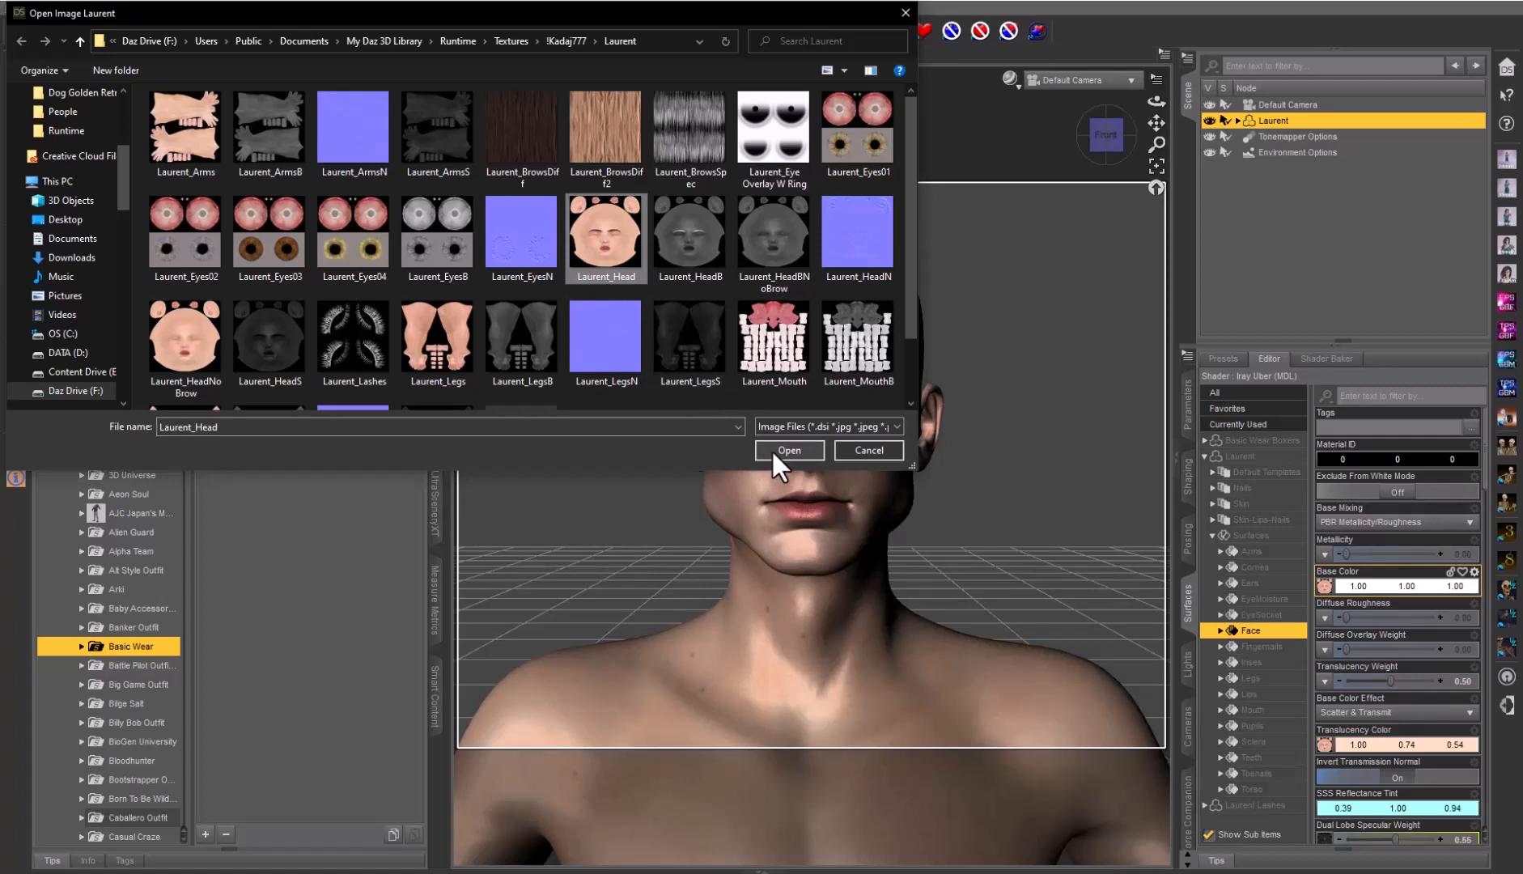
{"action": "left_click_drag", "start_coordinate": [605, 234], "coordinate": [731, 450]}
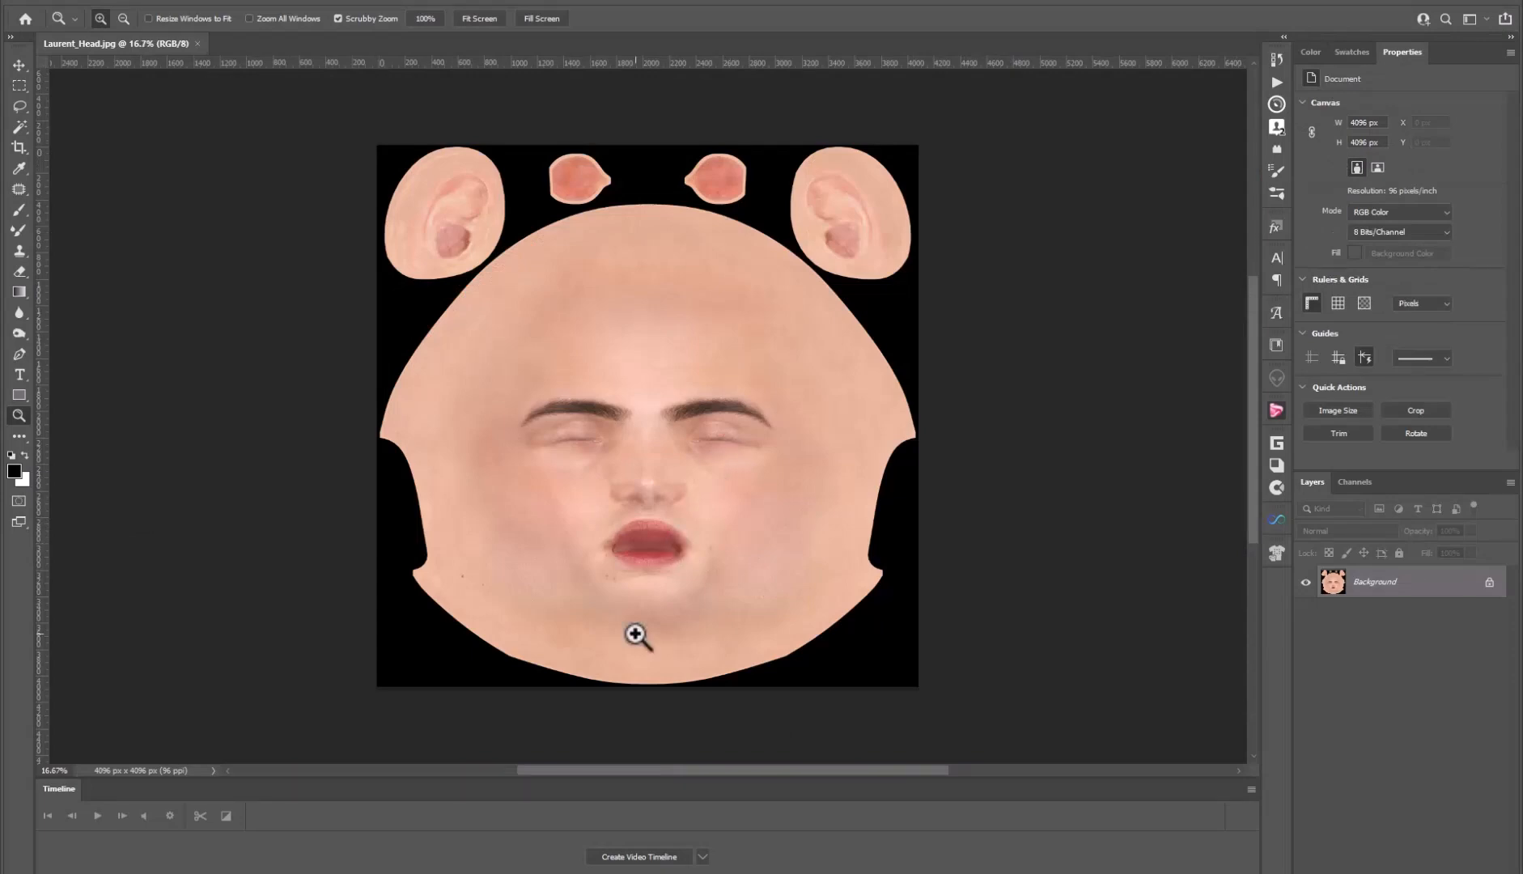
Return from Photoshop to Daz Studio once Laurent_Head.jpg is open
{"action": "left_click", "coordinate": [385, 853]}
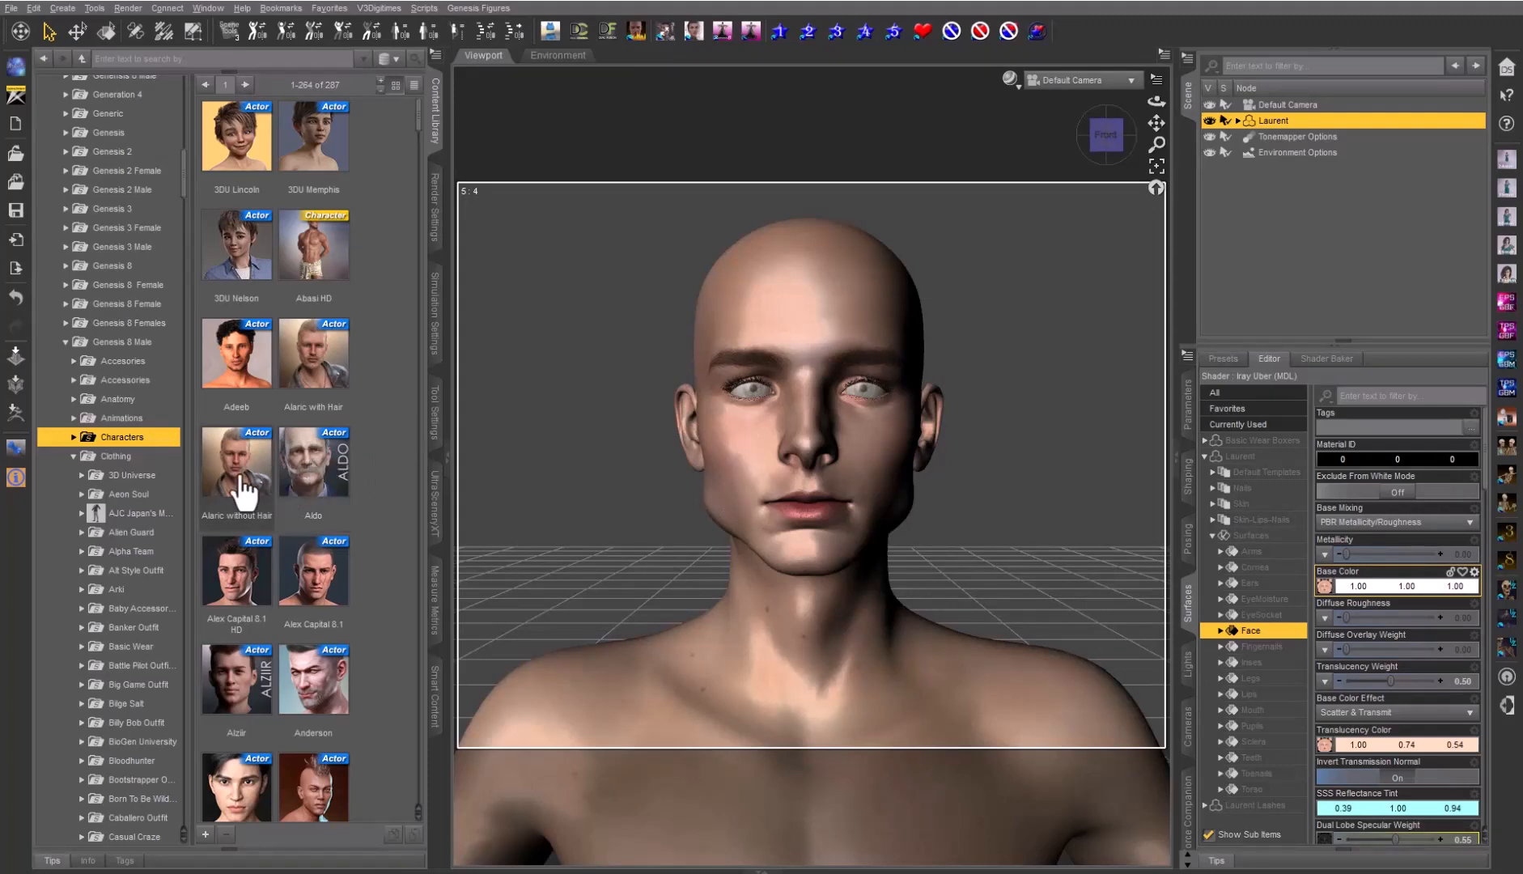
Scroll through the Genesis 8 Male Characters thumbnails looking for Ebenezer 8.1
{"action": "scroll", "coordinate": [377, 468], "scroll_direction": "down", "scroll_amount": 5}
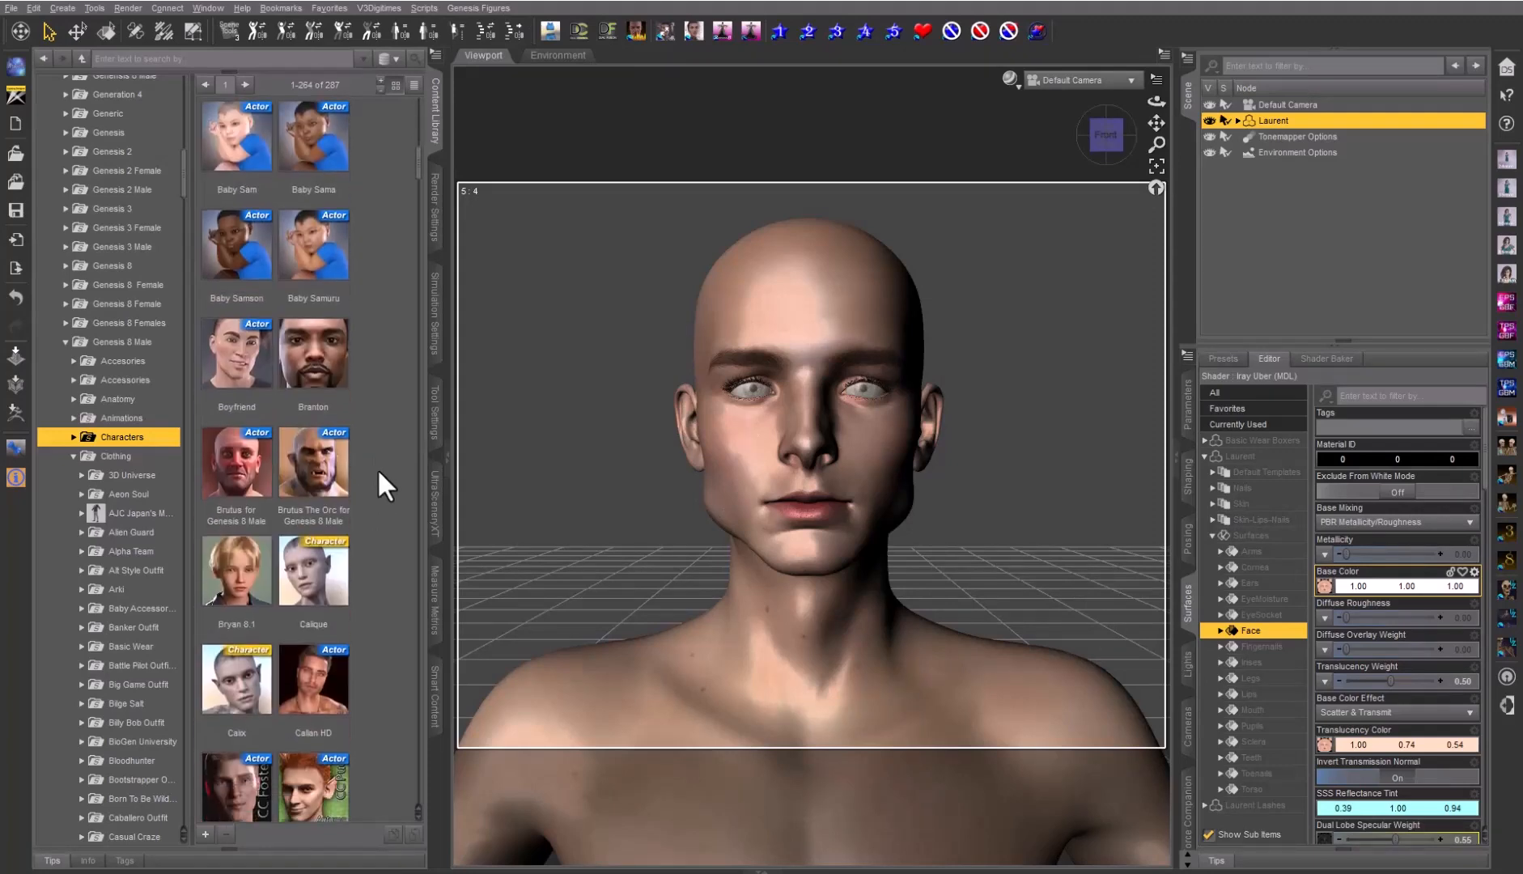
{"action": "scroll", "coordinate": [377, 467], "scroll_direction": "down", "scroll_amount": 10}
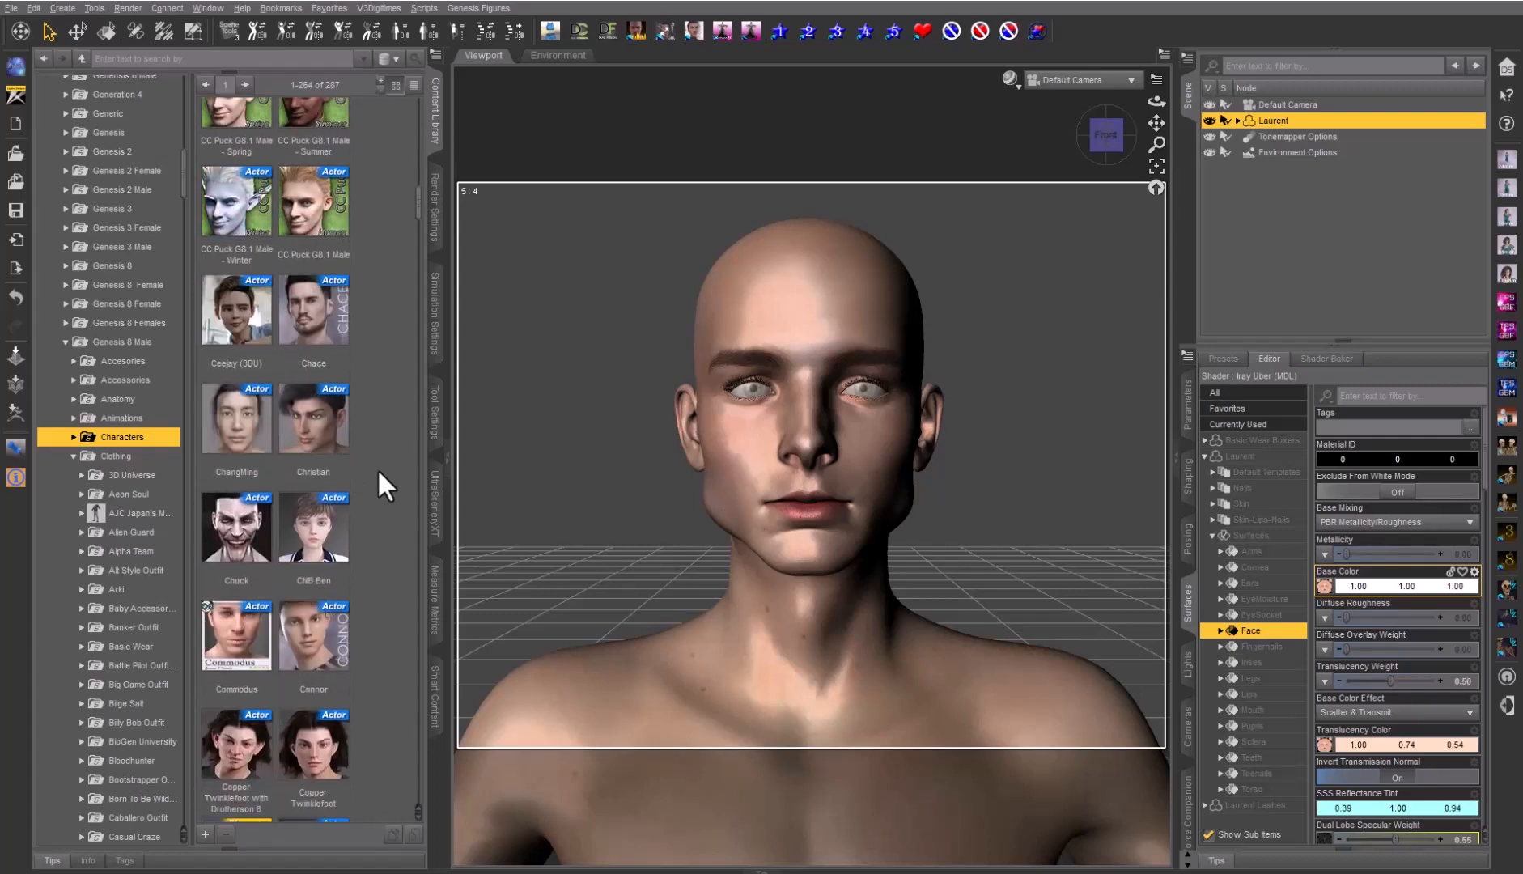
{"action": "scroll", "coordinate": [377, 468], "scroll_direction": "down", "scroll_amount": 3}
{"action": "scroll", "coordinate": [377, 468], "scroll_direction": "up", "scroll_amount": 5}
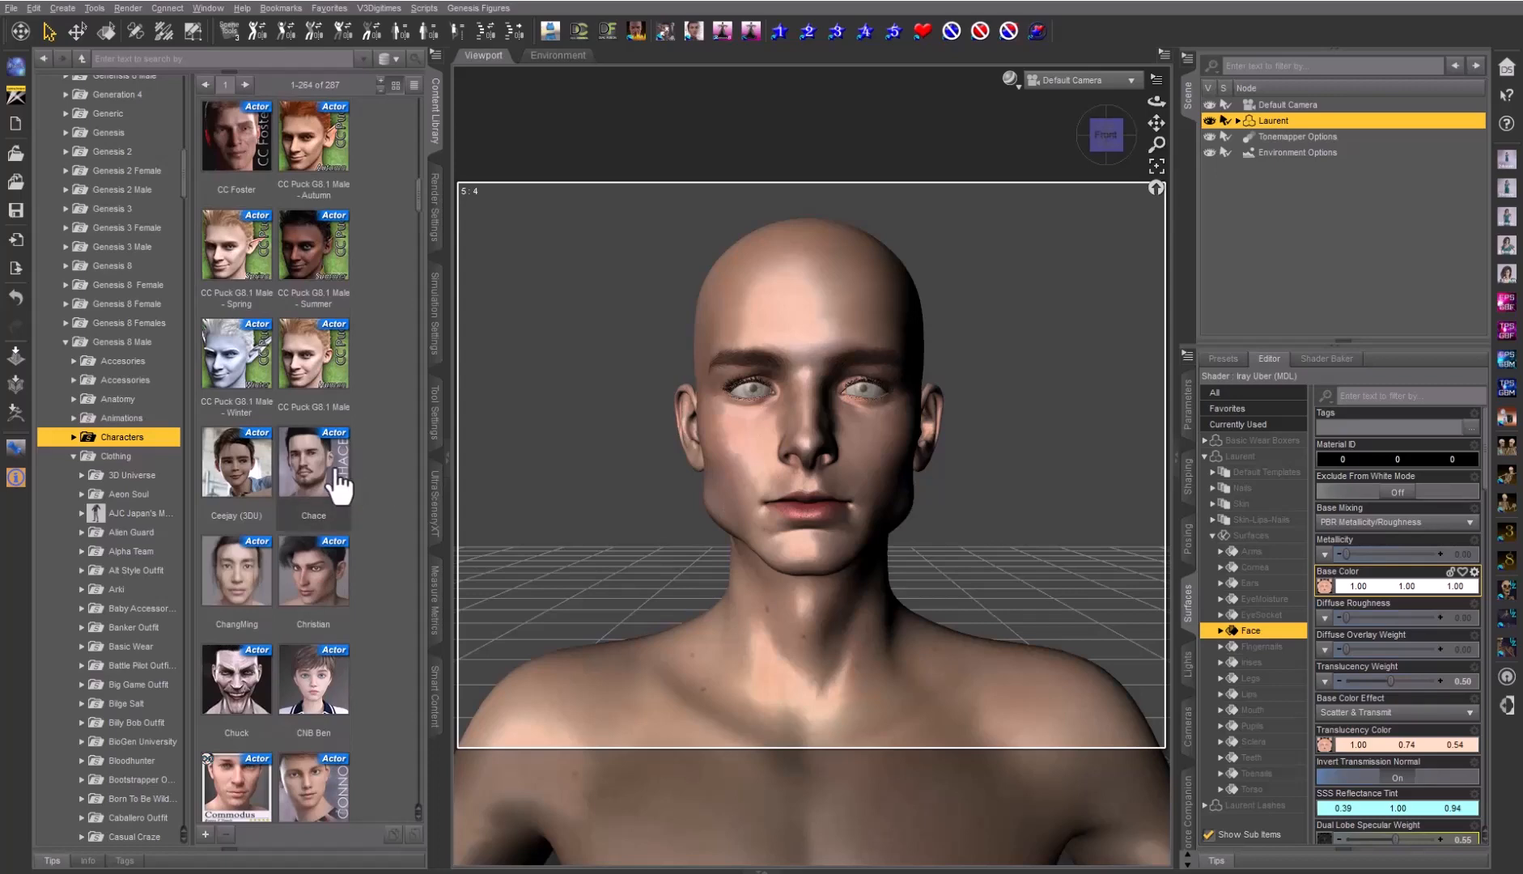
{"action": "scroll", "coordinate": [372, 462], "scroll_direction": "down", "scroll_amount": 5}
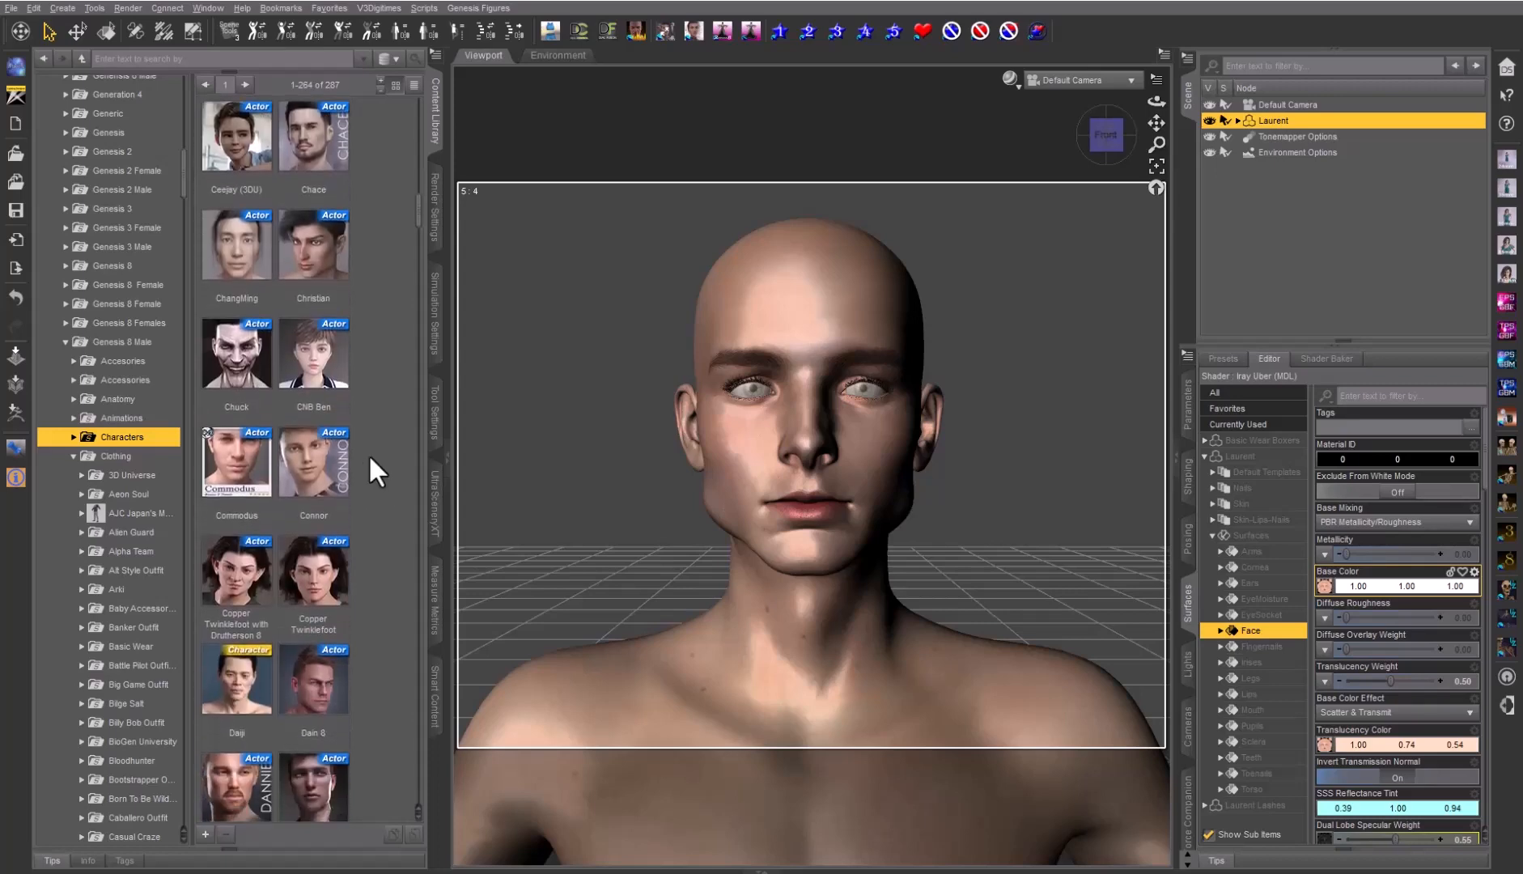
{"action": "scroll", "coordinate": [370, 461], "scroll_direction": "down", "scroll_amount": 5}
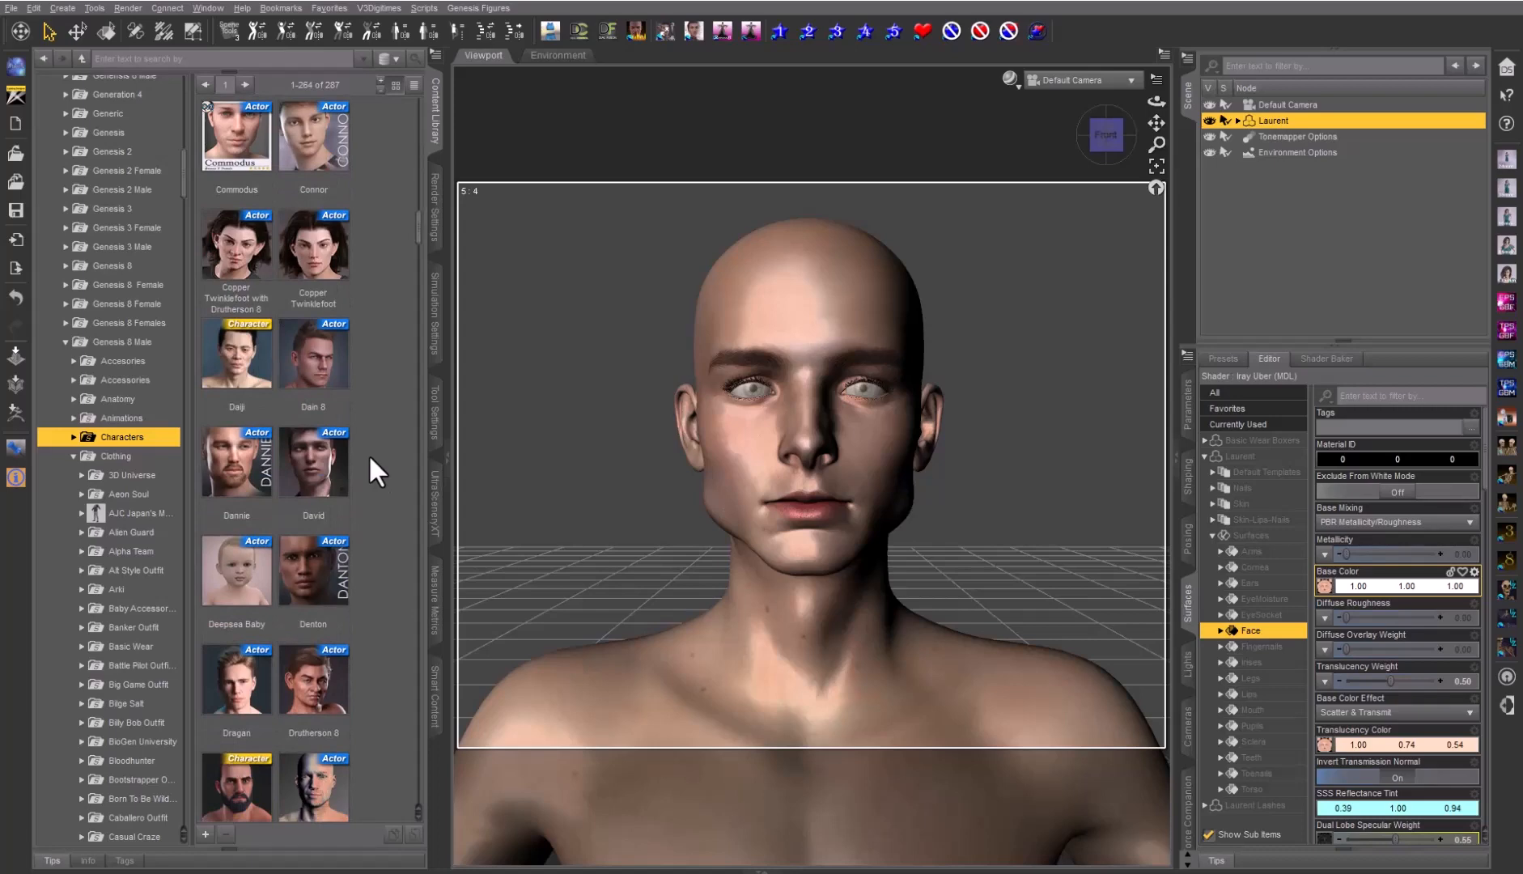
{"action": "scroll", "coordinate": [368, 454], "scroll_direction": "down", "scroll_amount": 10}
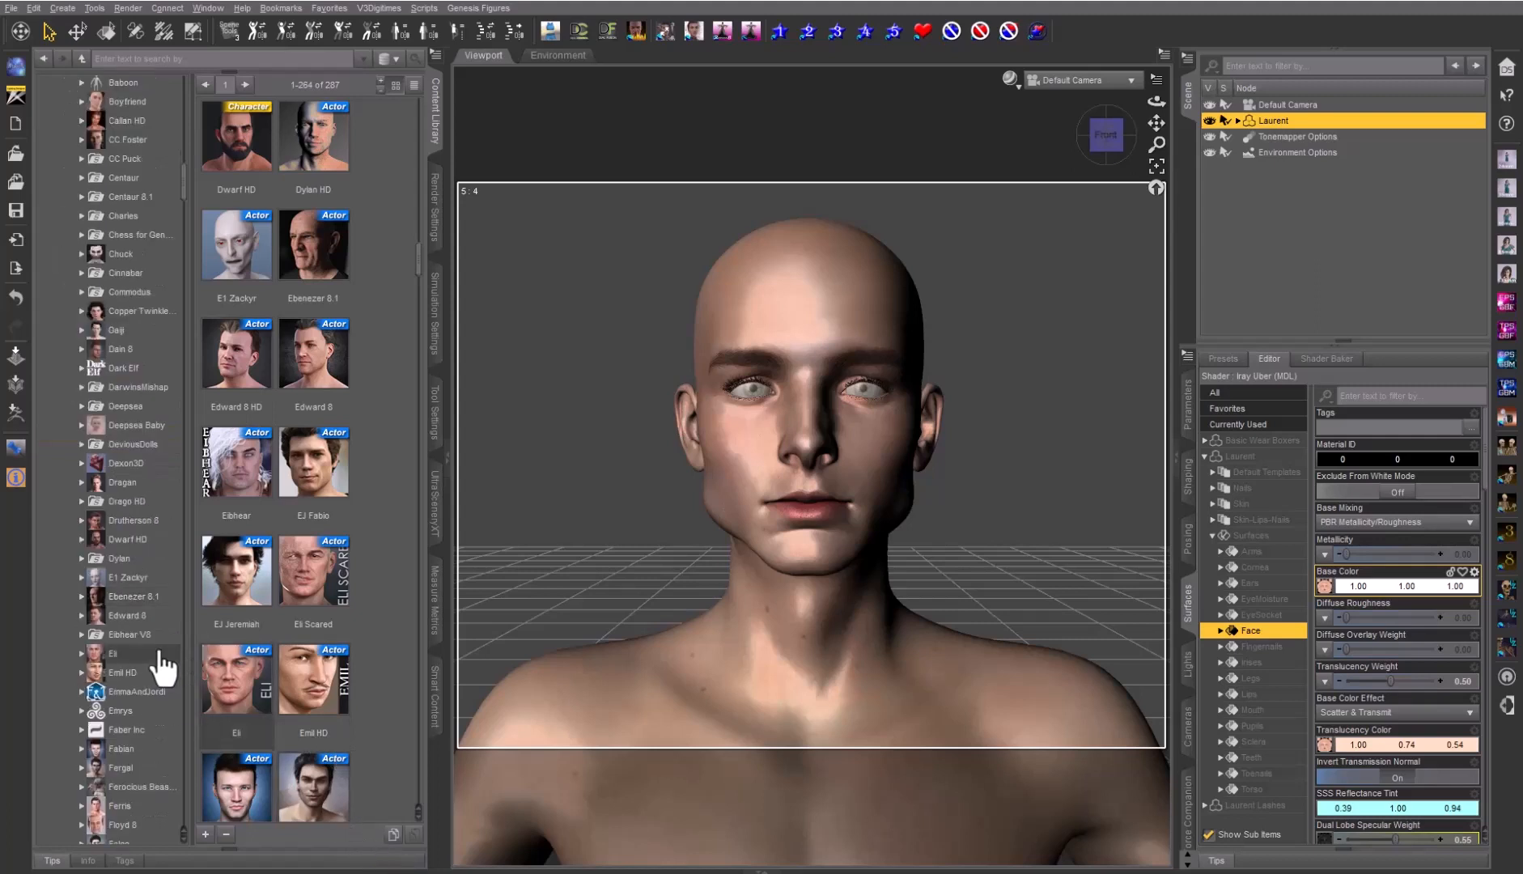
Apply the Ebenezer 8.1 Iray 'Face Eyebrows Off' material preset to Laurent
{"action": "left_click", "coordinate": [81, 597]}
{"action": "left_click", "coordinate": [91, 616]}
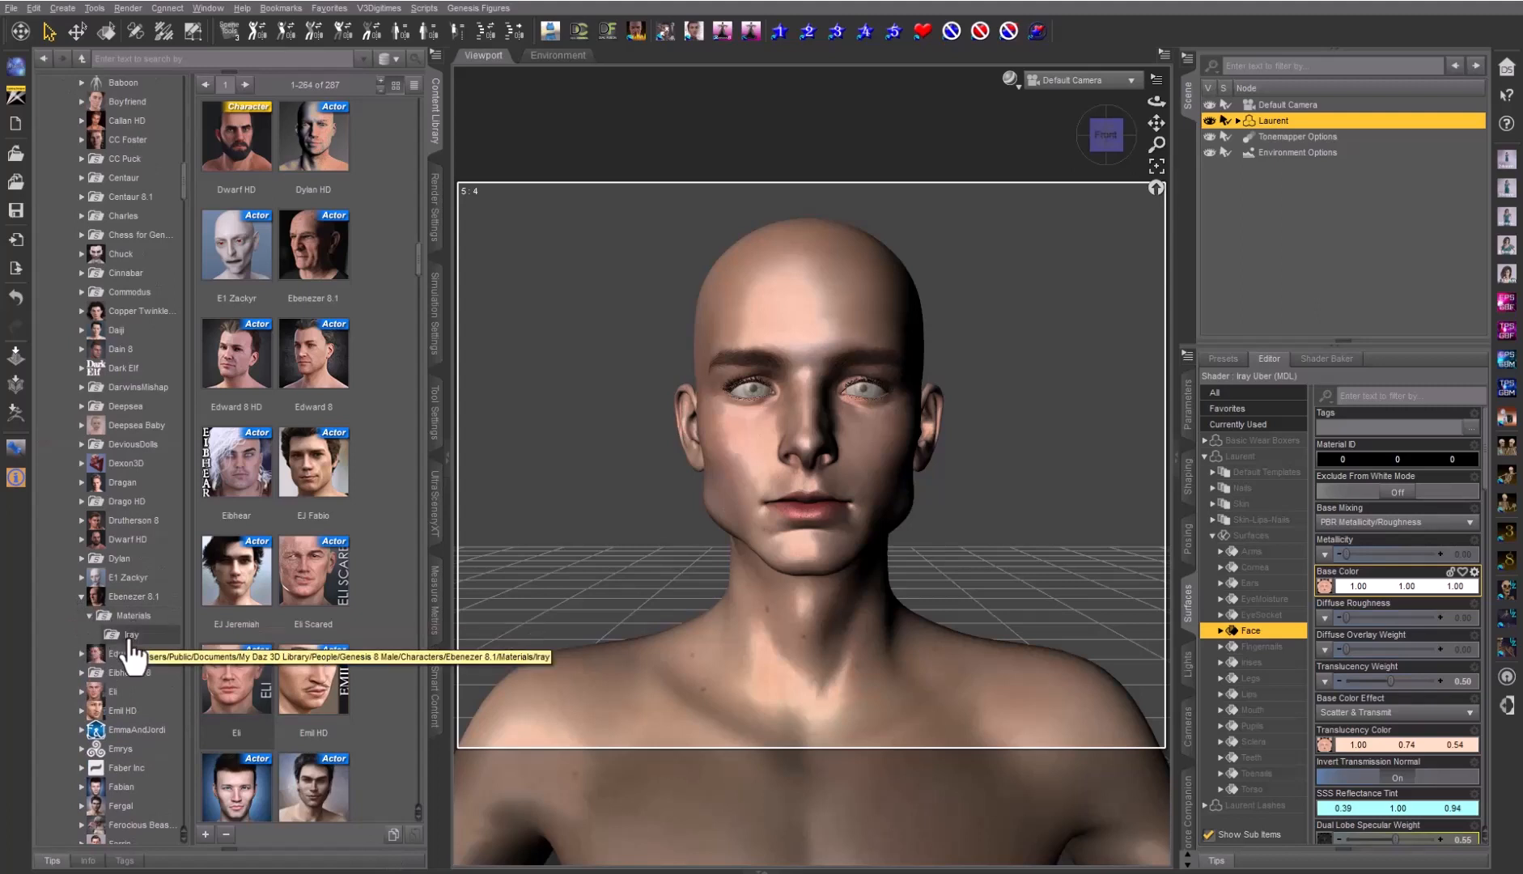
{"action": "left_click", "coordinate": [129, 635]}
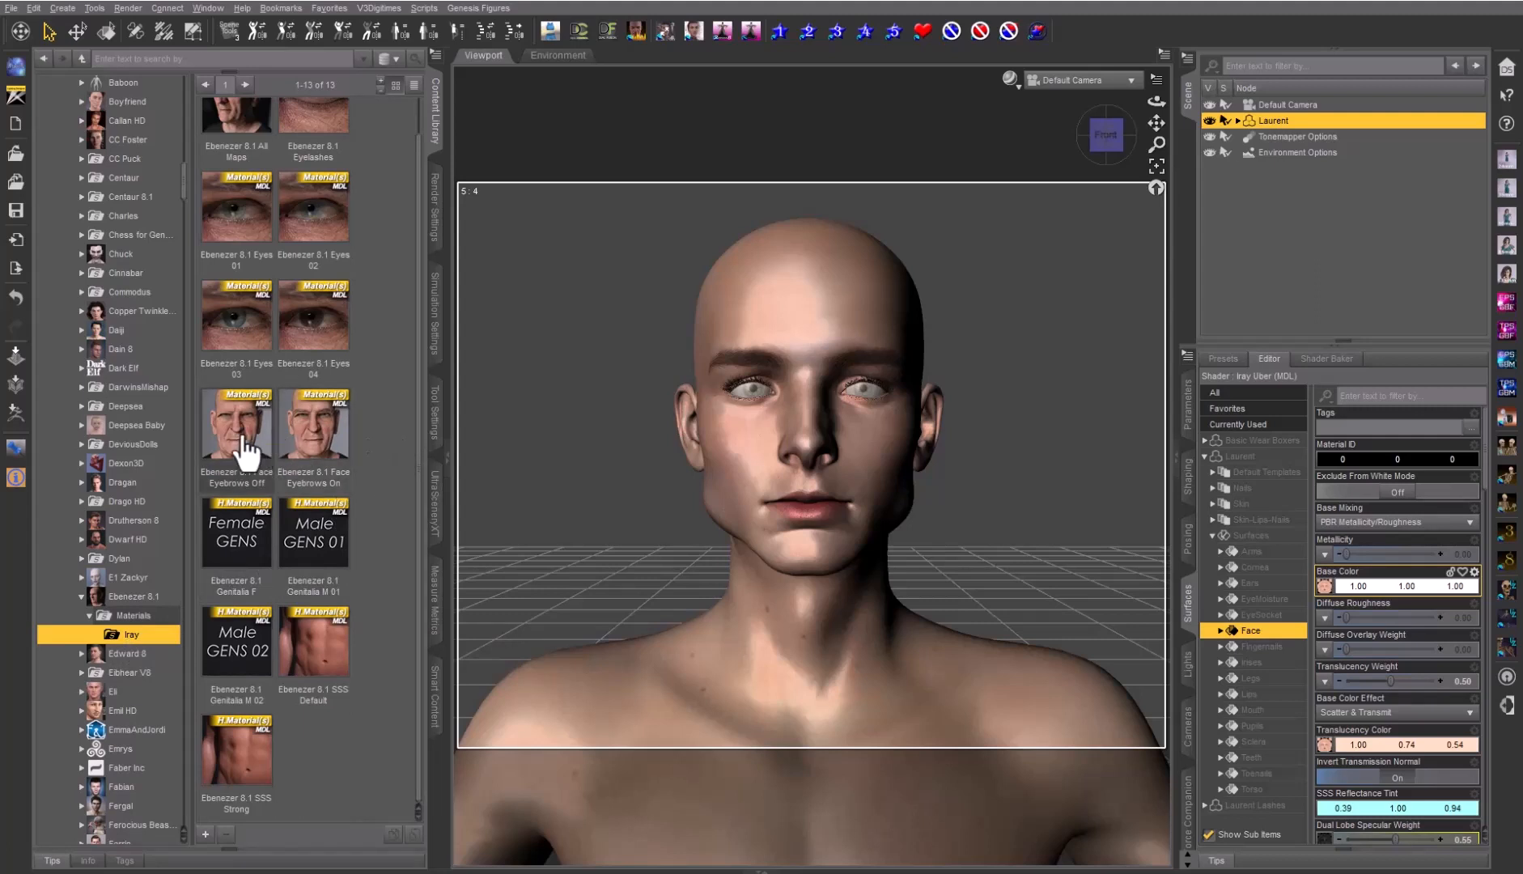
{"action": "mouse_move", "coordinate": [236, 443]}
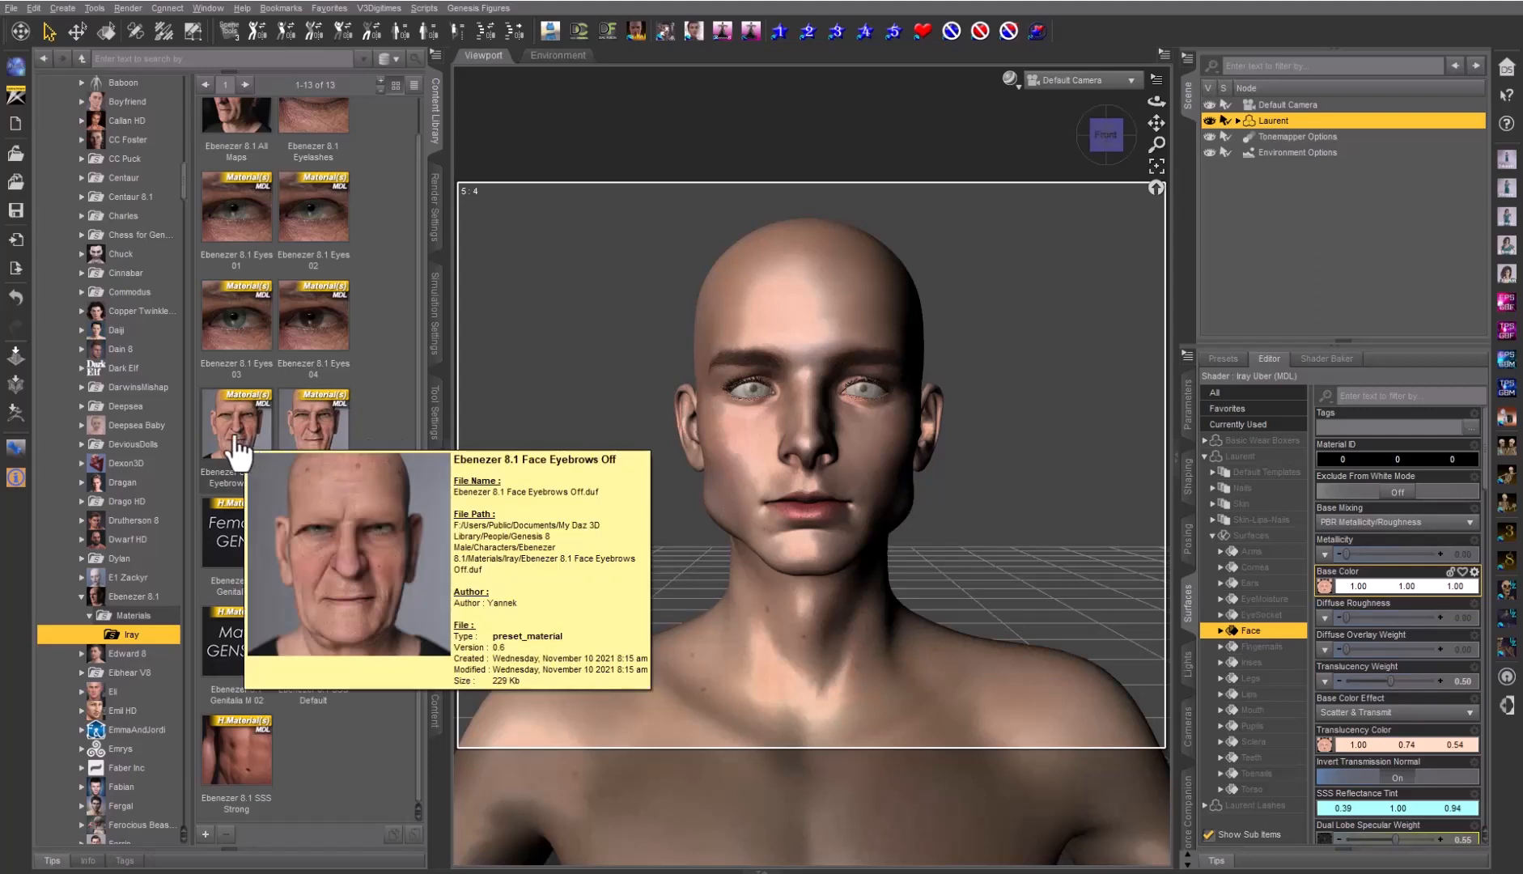
{"action": "left_click", "coordinate": [239, 450]}
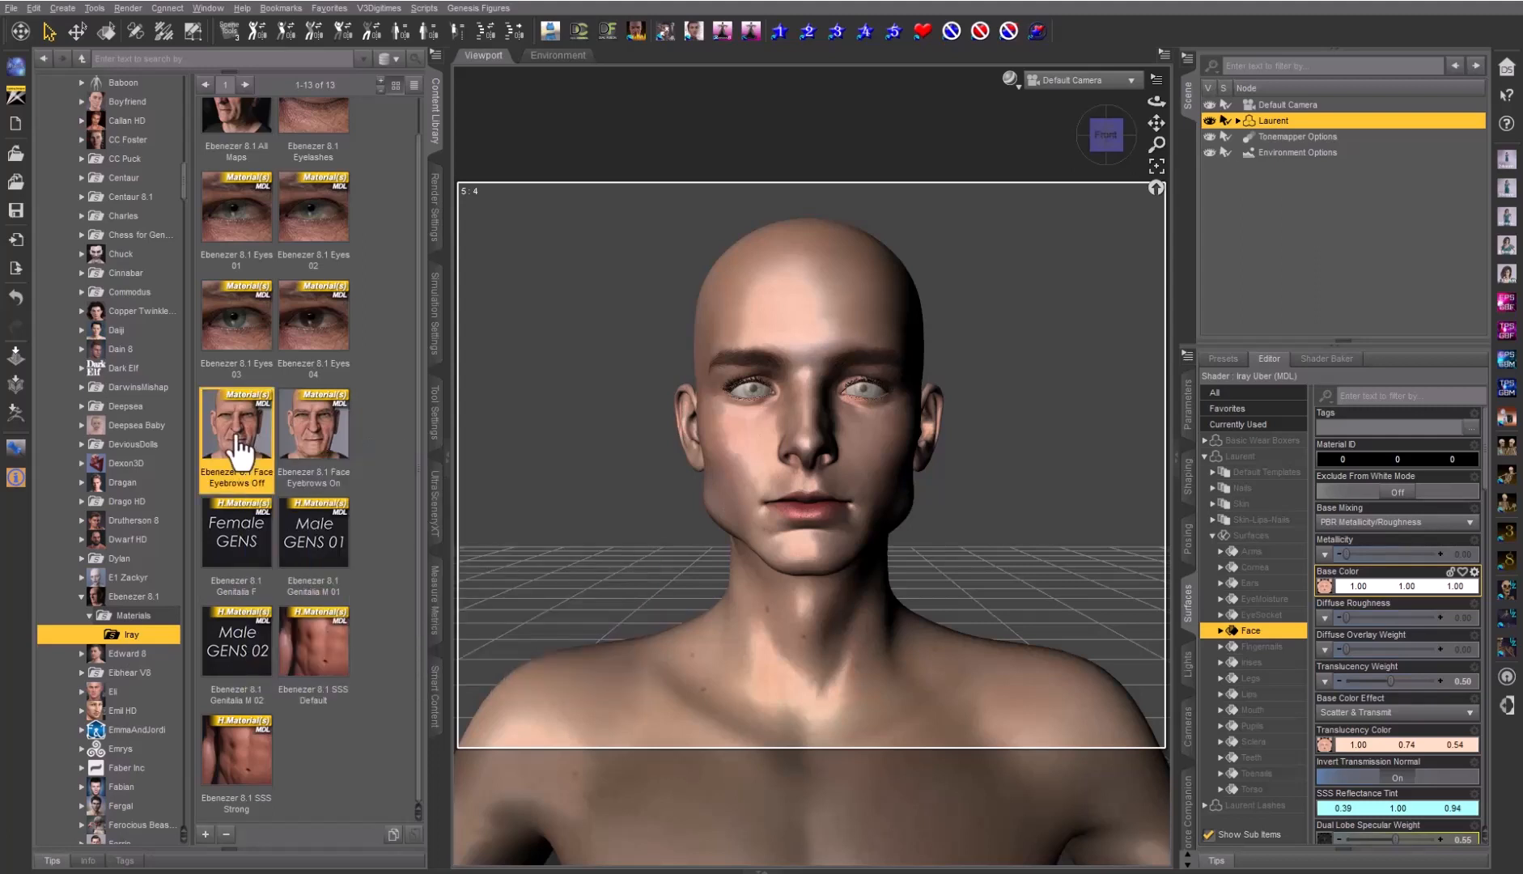
{"action": "double_click", "coordinate": [240, 446]}
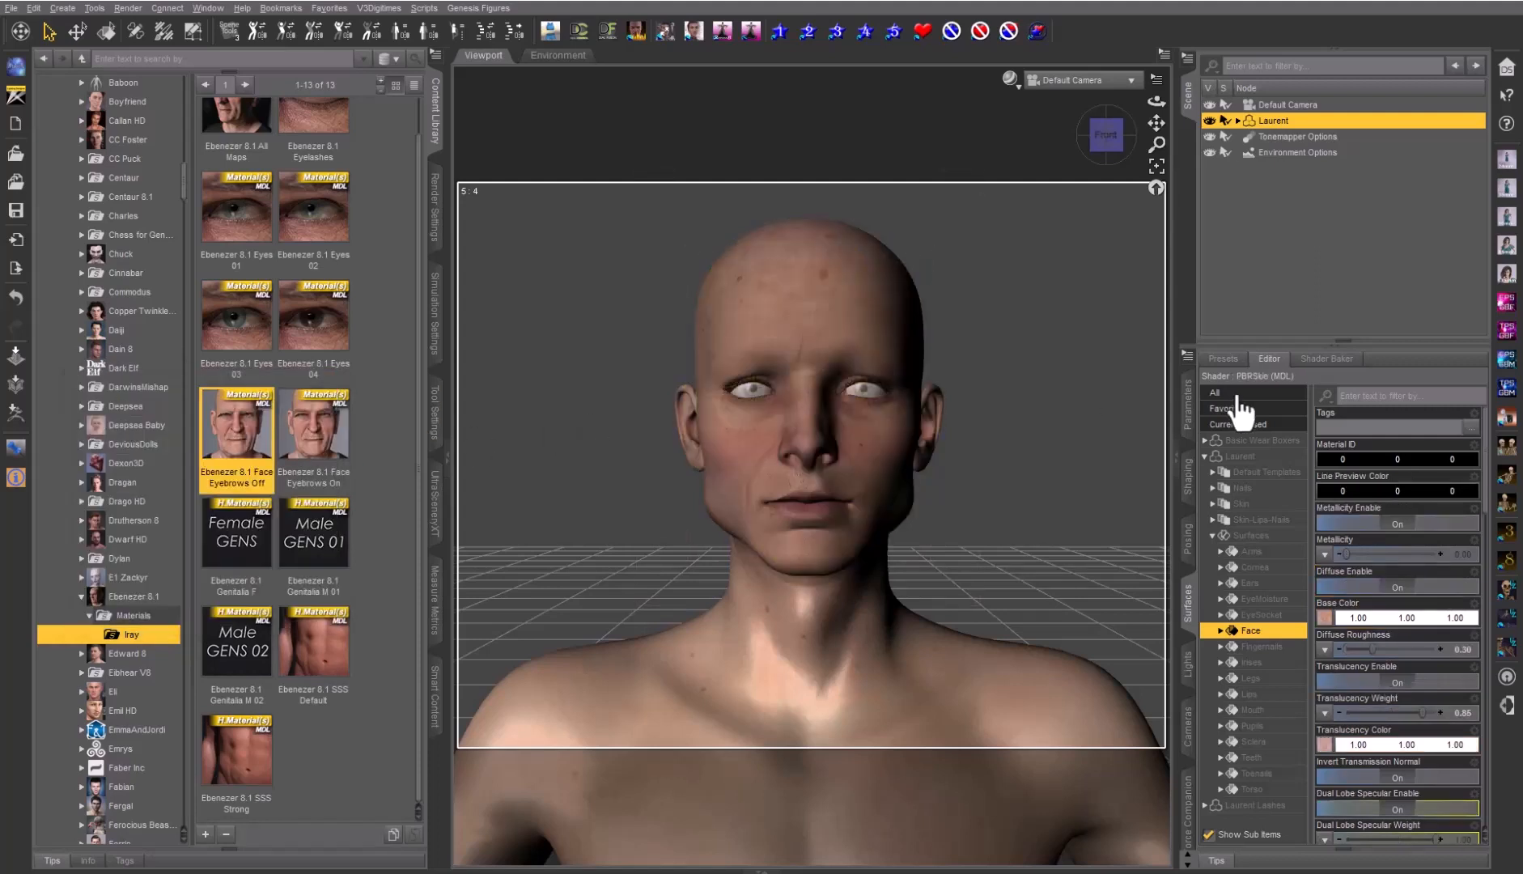
Browse to Ebenezer8_1_Face1D_1001 and place it into the Photoshop document as a layer
{"action": "mouse_move", "coordinate": [1323, 619]}
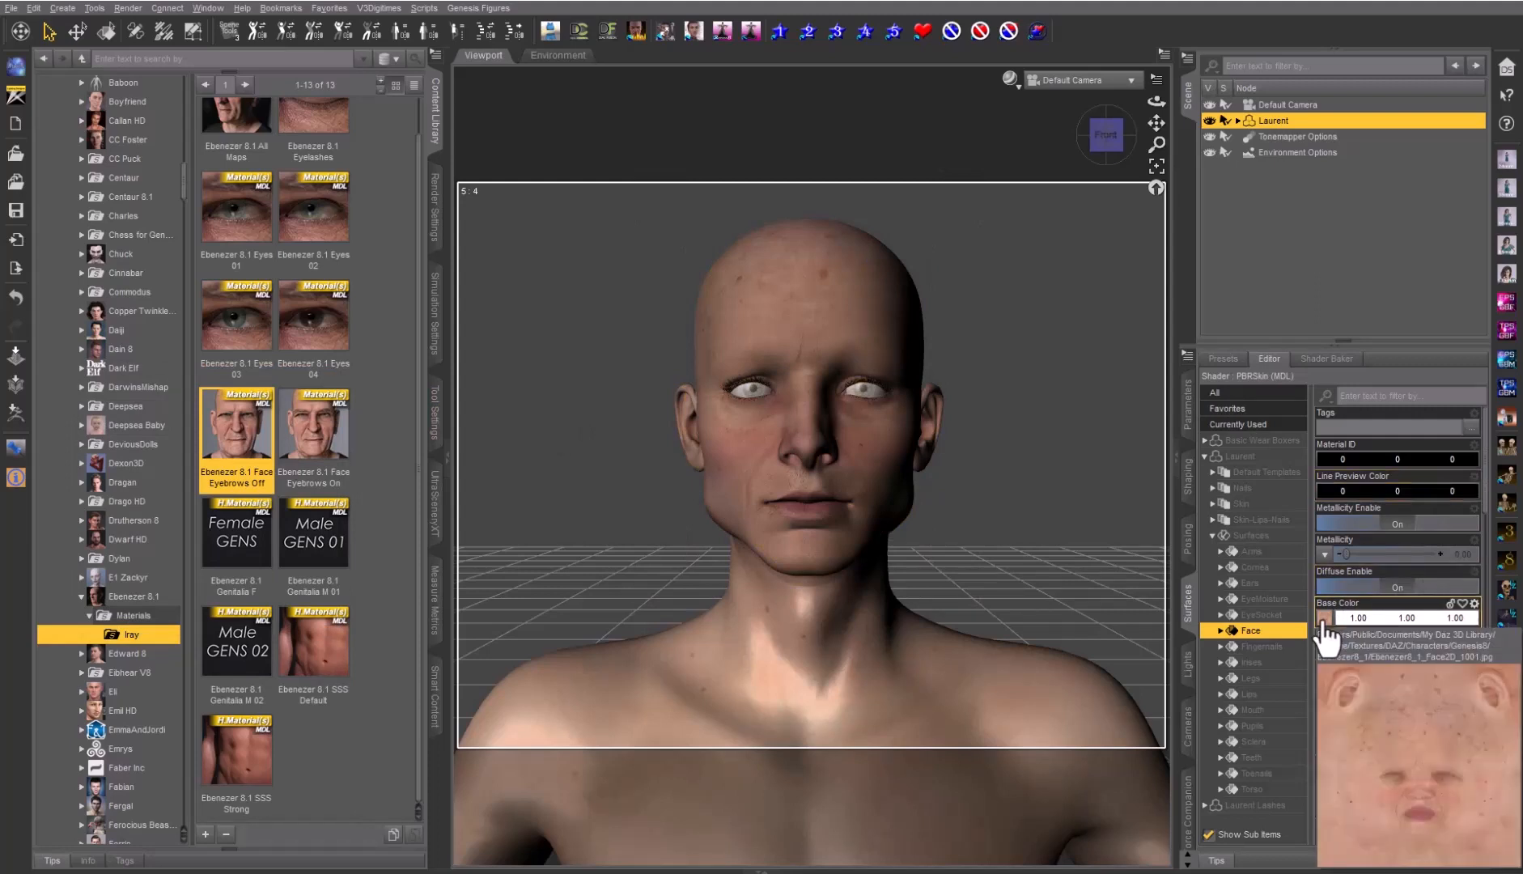
{"action": "left_click", "coordinate": [1323, 620]}
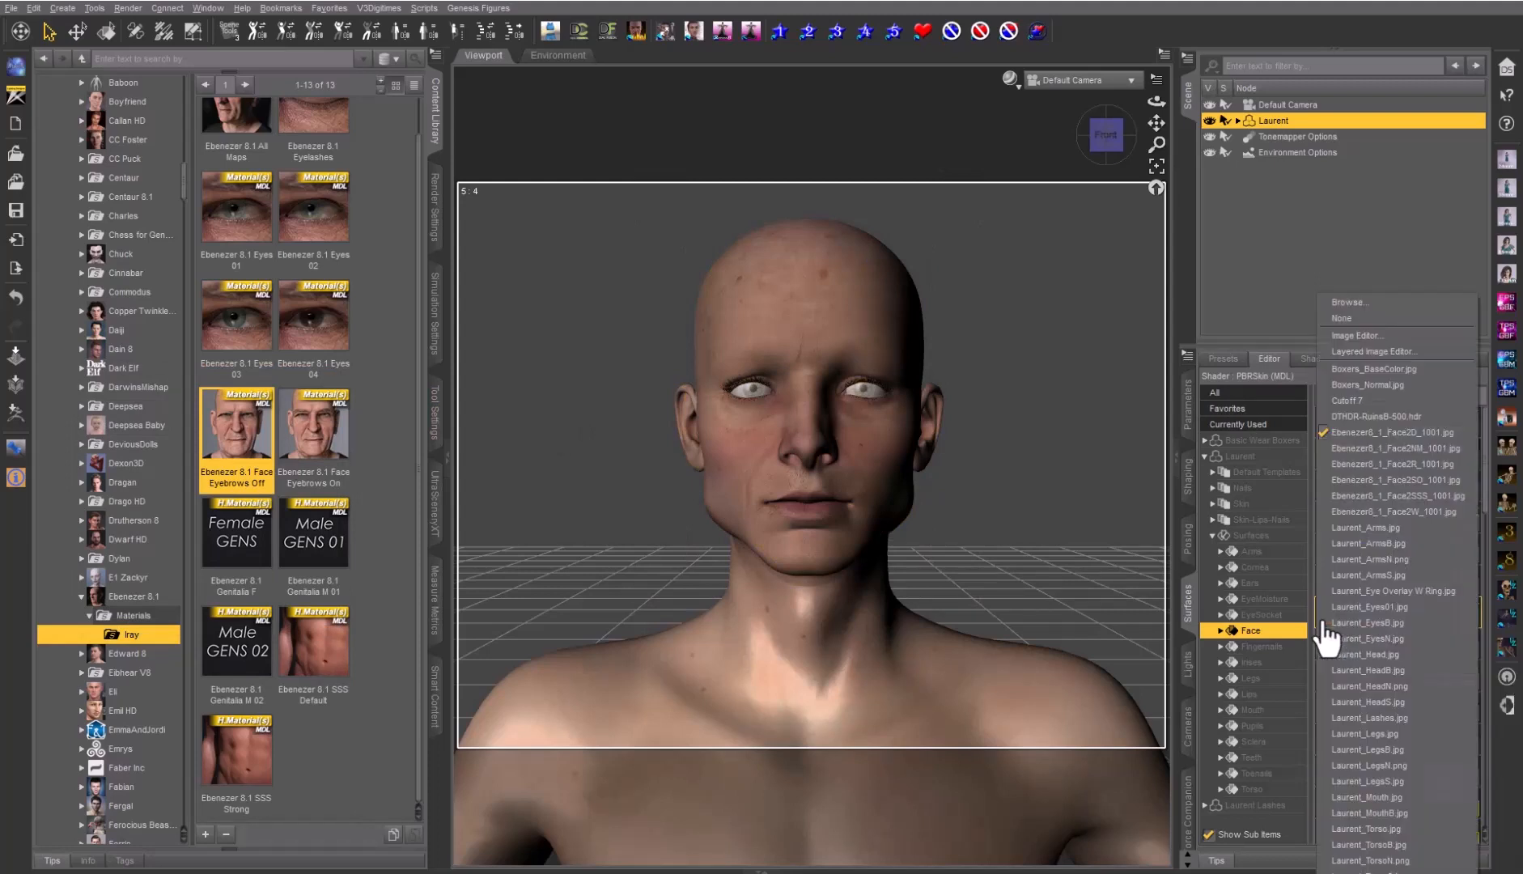
{"action": "left_click", "coordinate": [1350, 304]}
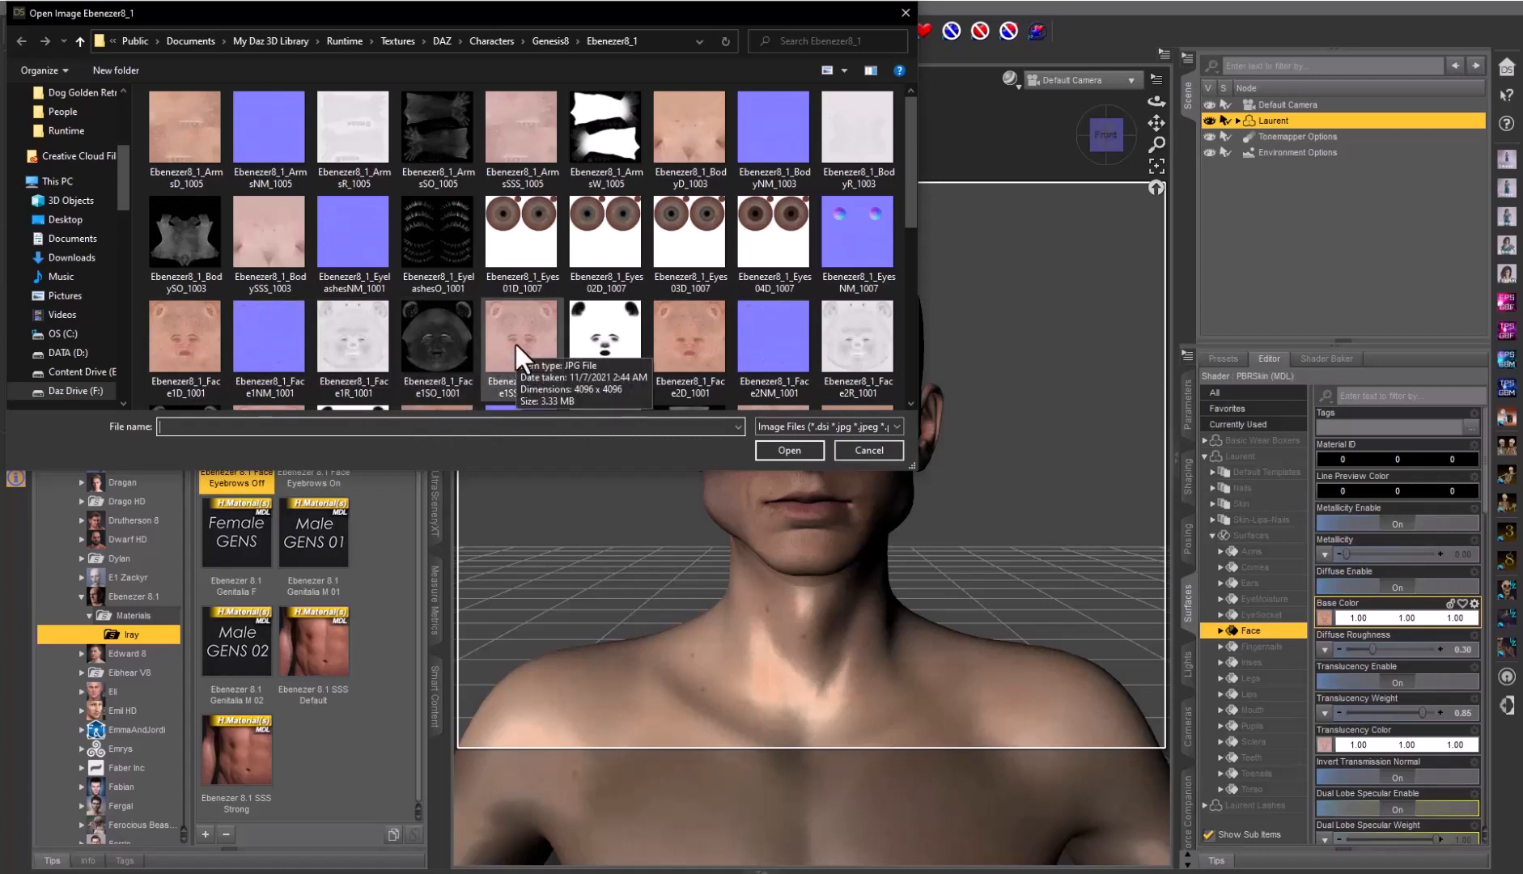
{"action": "left_click", "coordinate": [194, 341]}
{"action": "left_click_drag", "start_coordinate": [194, 341], "coordinate": [231, 543]}
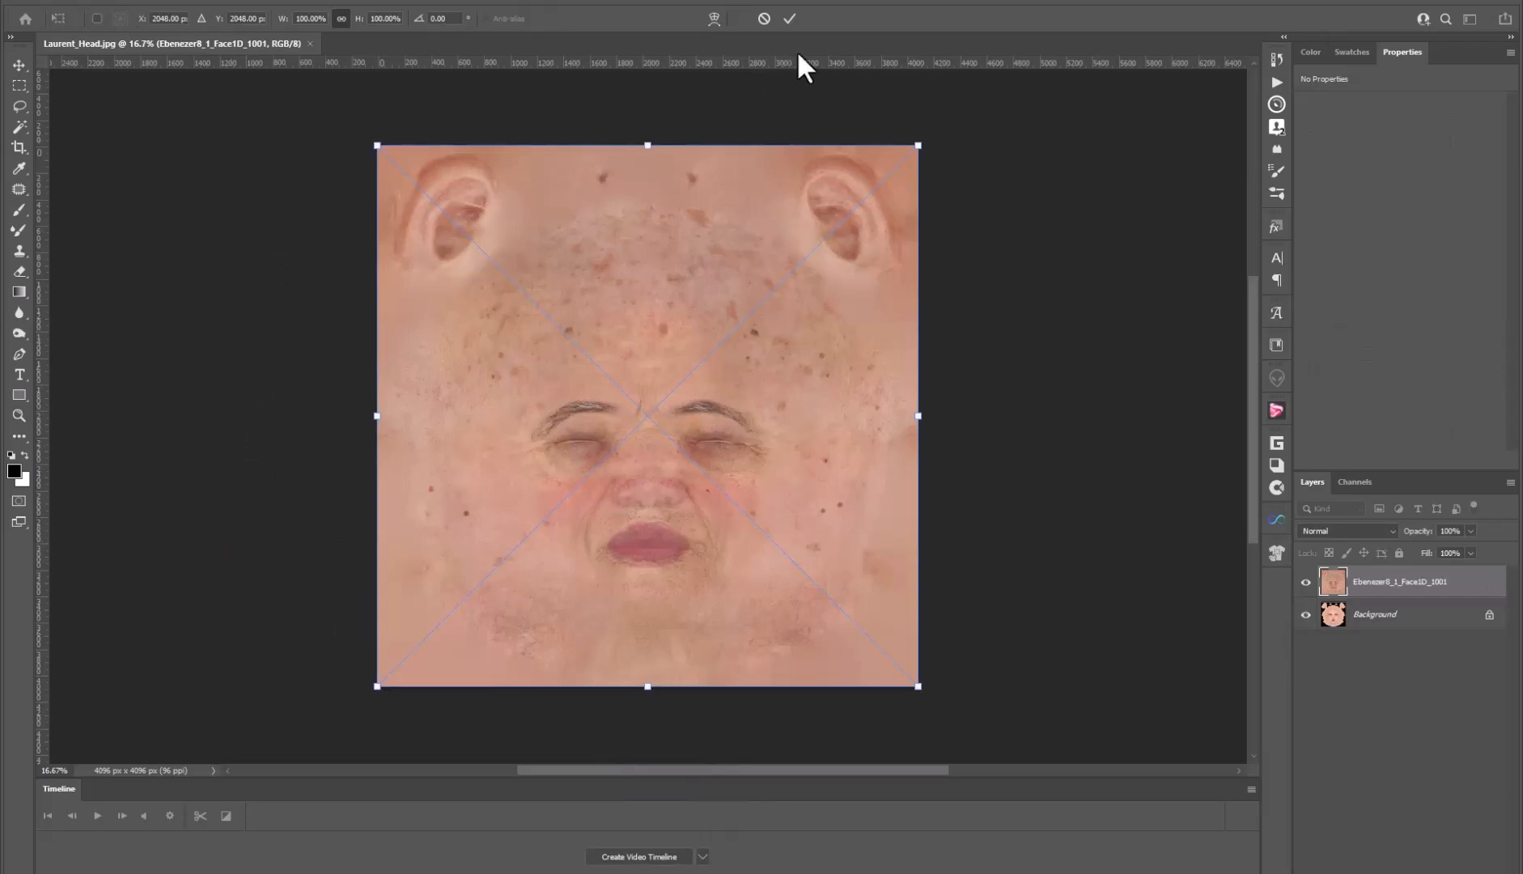
Commit the Ebenezer layer placement and bring its opacity back to 100%
{"action": "left_click", "coordinate": [789, 18]}
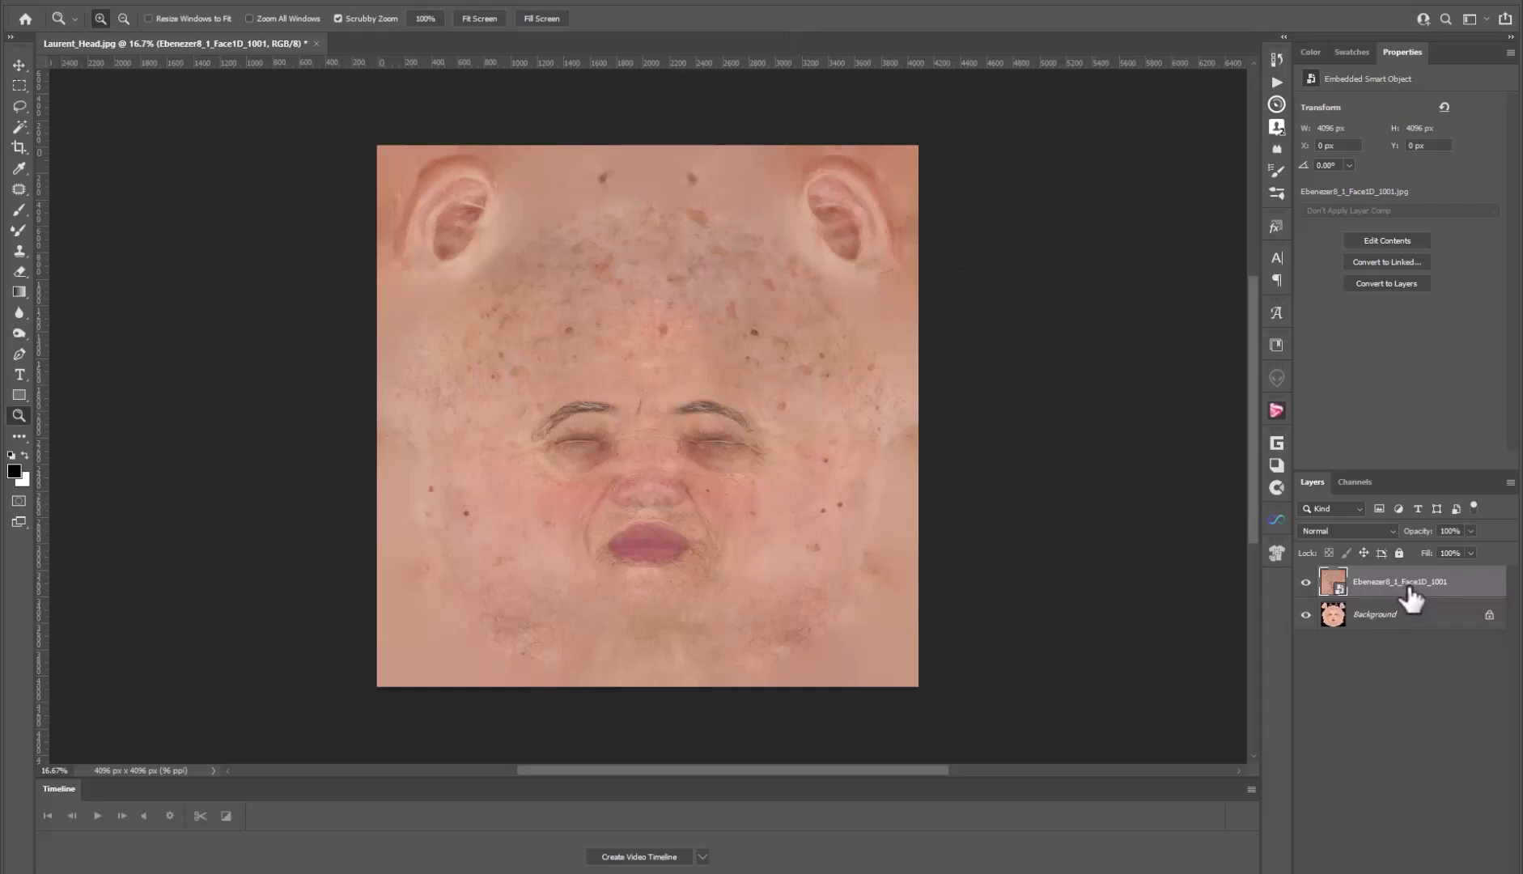
{"action": "left_click_drag", "start_coordinate": [1426, 540], "coordinate": [1396, 534]}
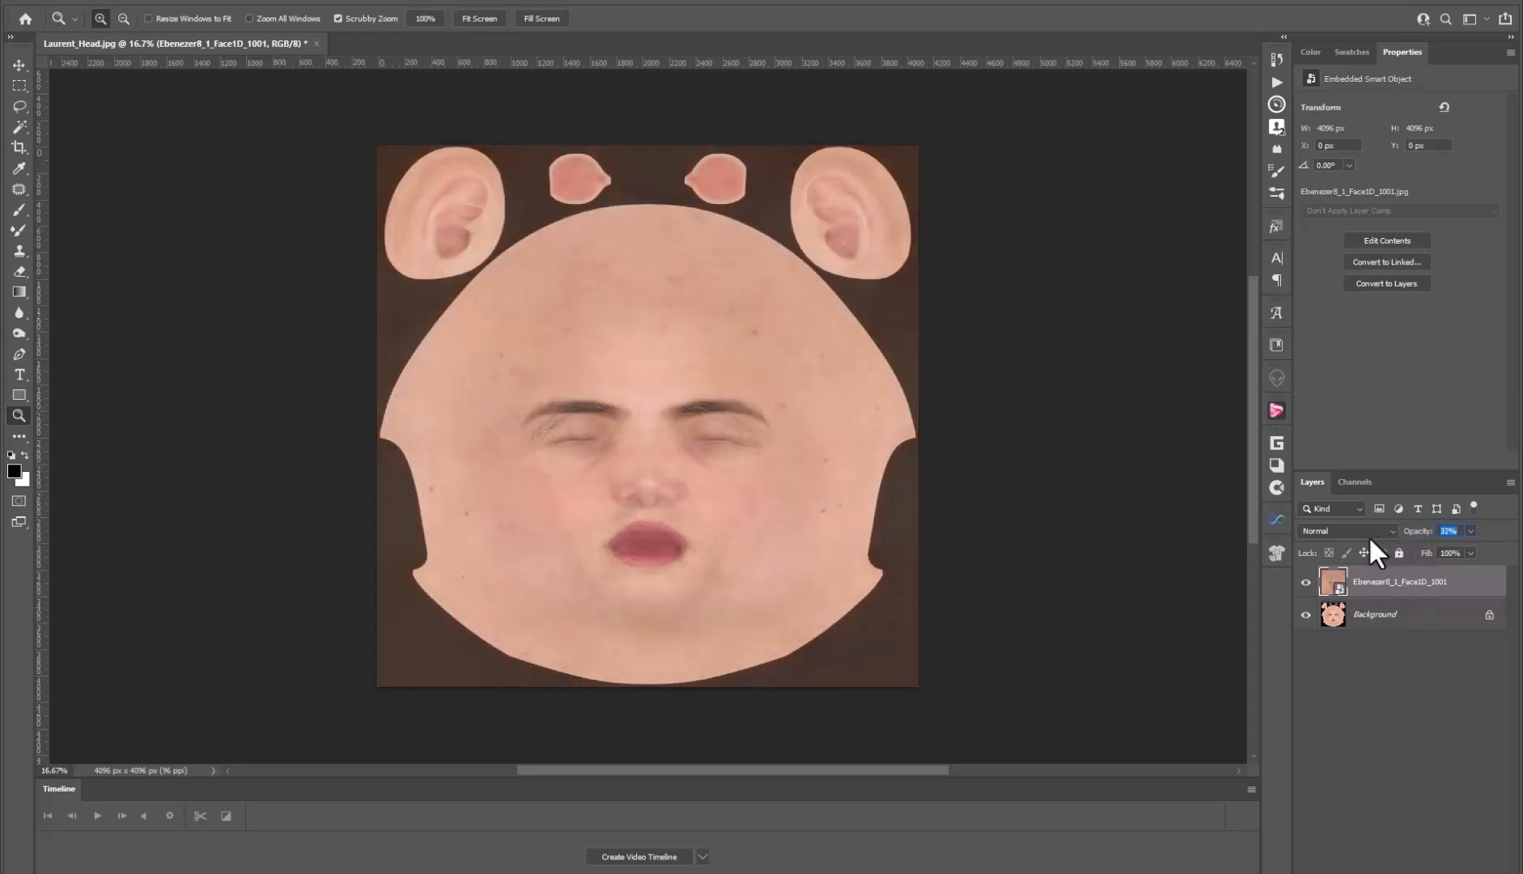
{"action": "left_click_drag", "start_coordinate": [1371, 536], "coordinate": [1482, 531]}
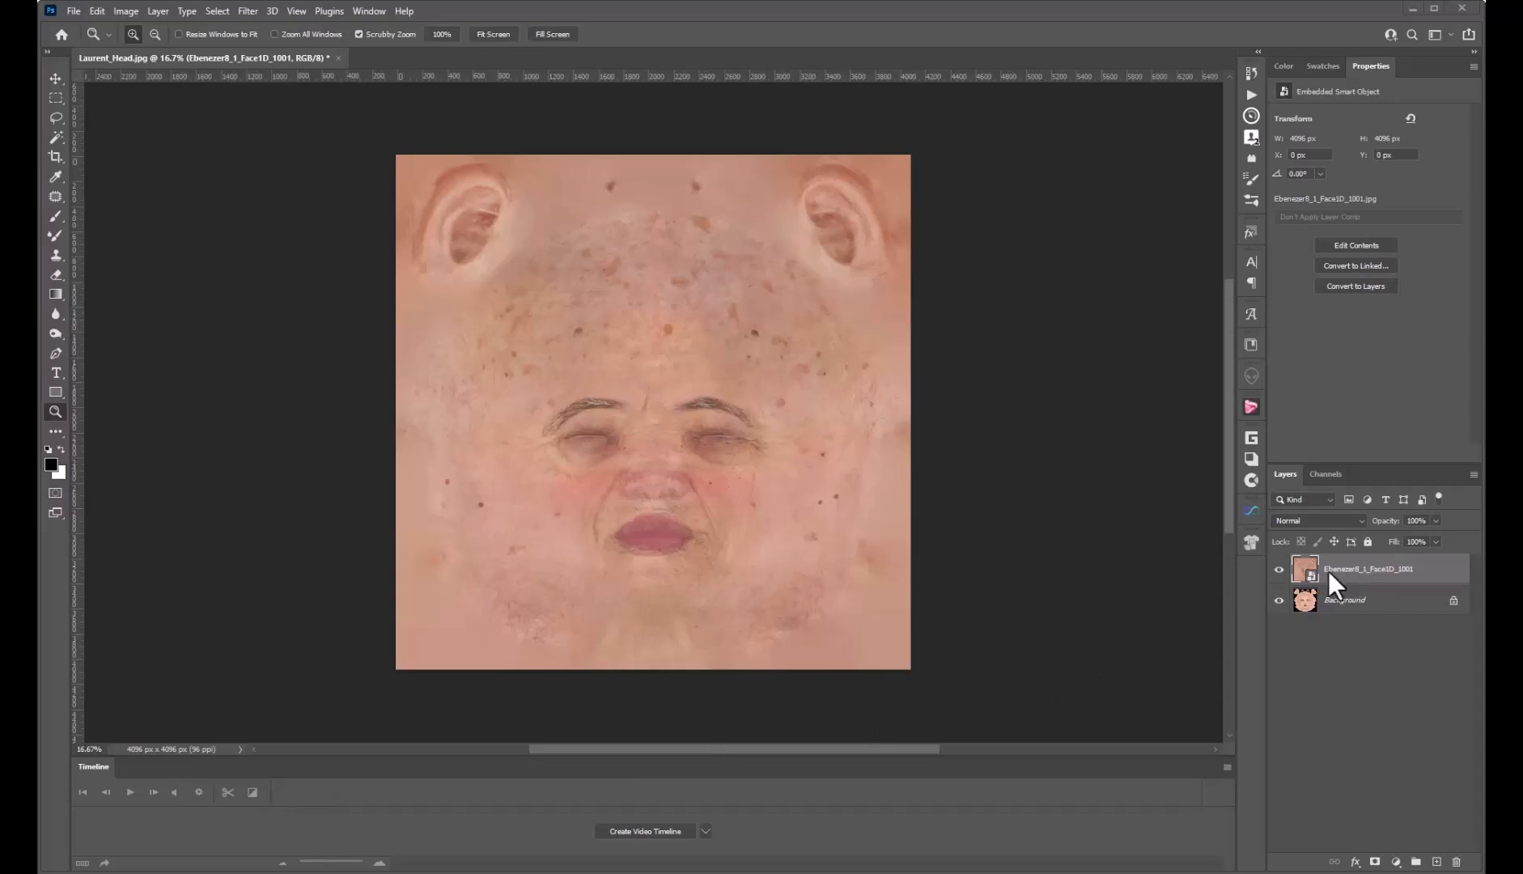
Add a layer mask to the Ebenezer8_1_Face1D_1001 layer and invert it to black
{"action": "left_click", "coordinate": [1376, 863]}
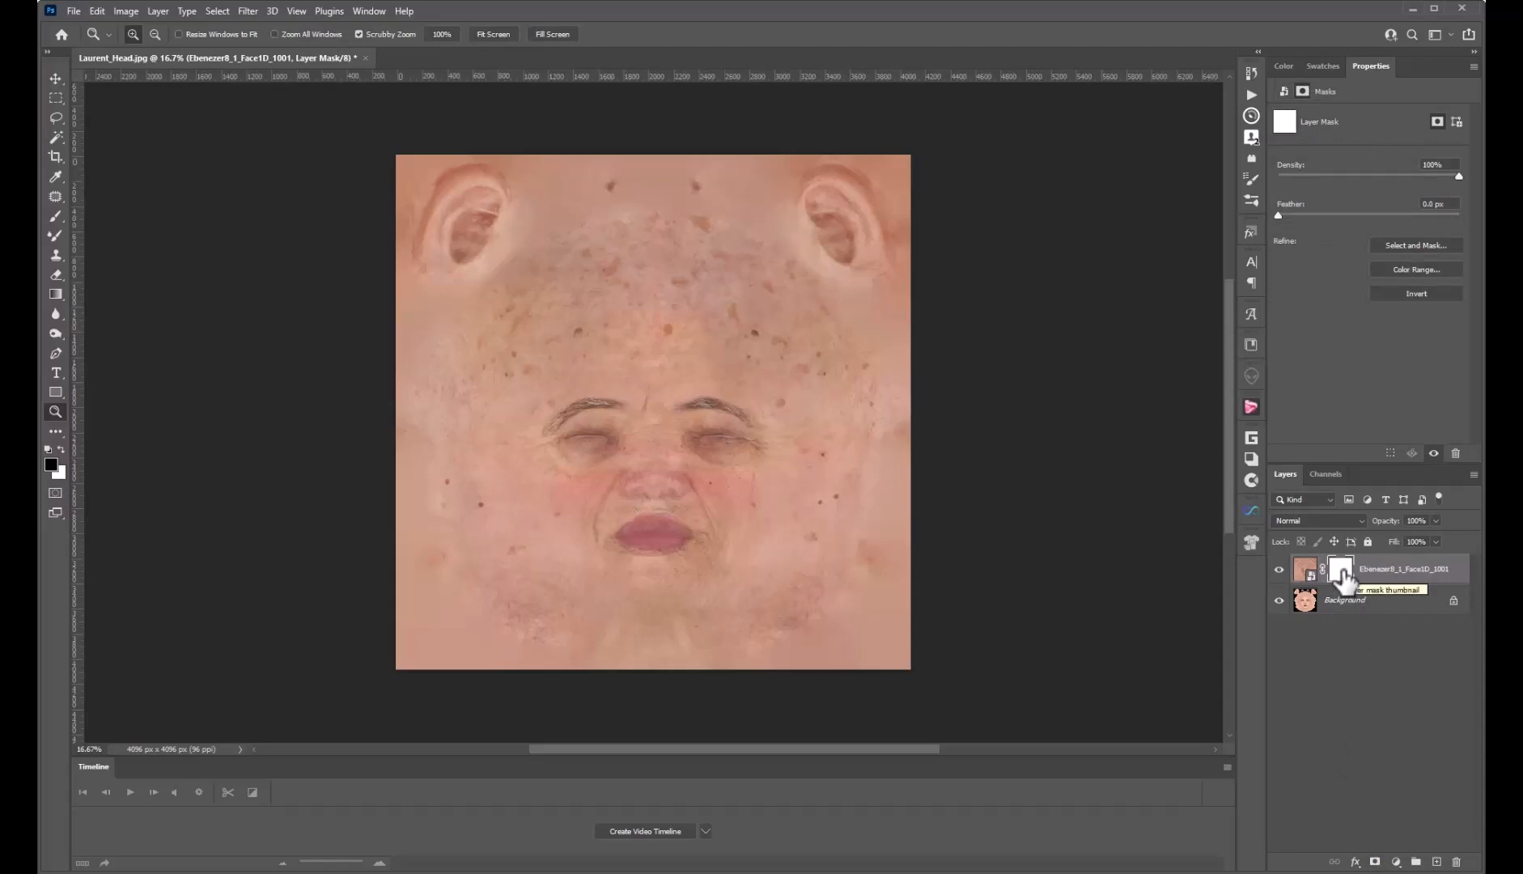
{"action": "key", "text": "ctrl+i"}
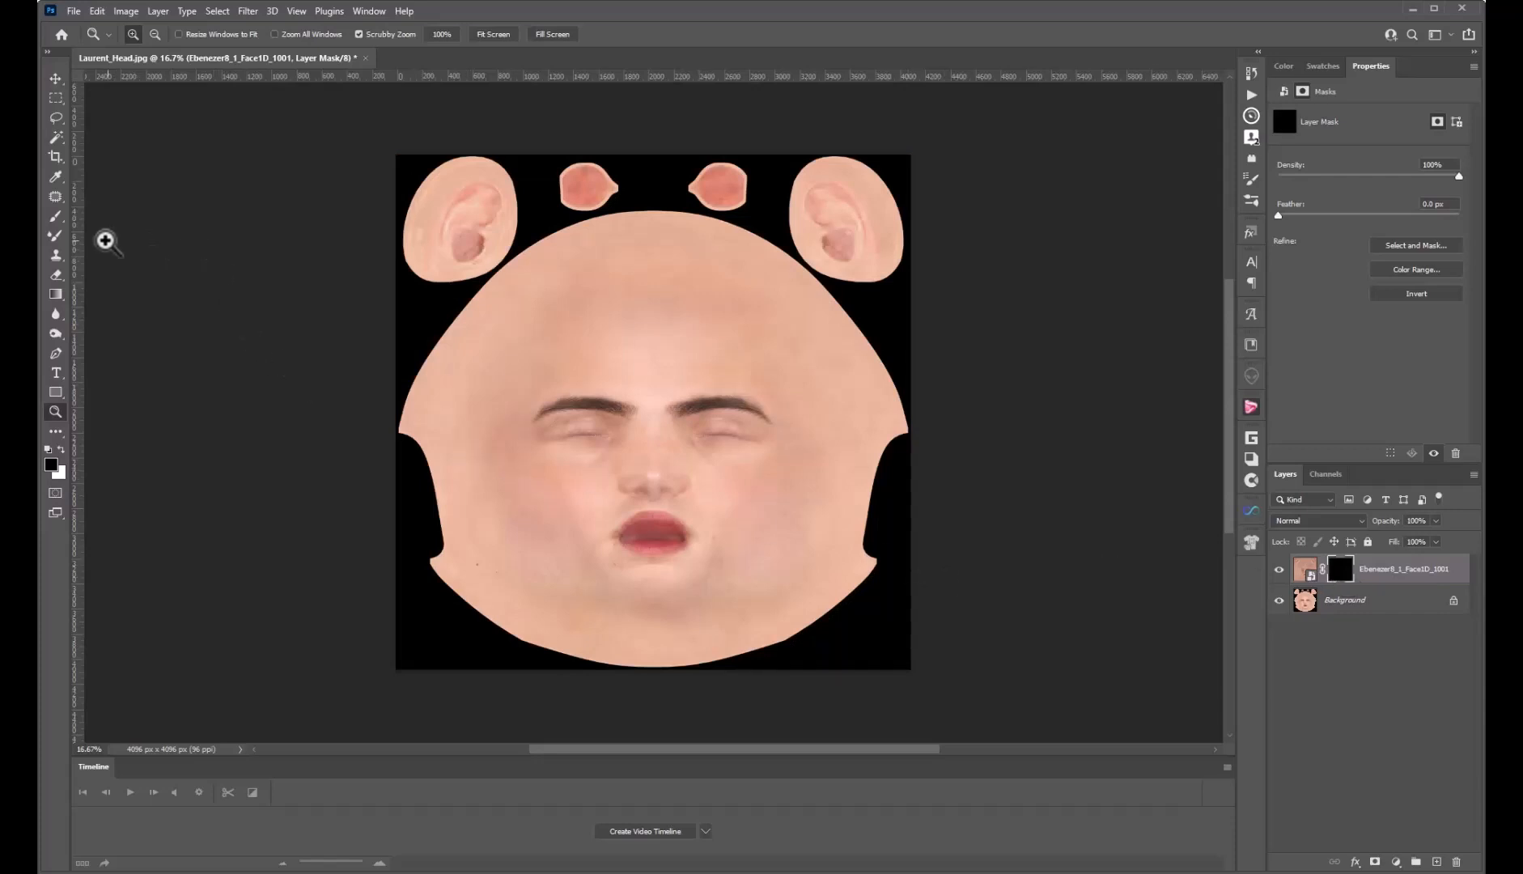
Pick the General Brushes Soft Round brush and set its opacity to 51%
{"action": "left_click", "coordinate": [57, 216]}
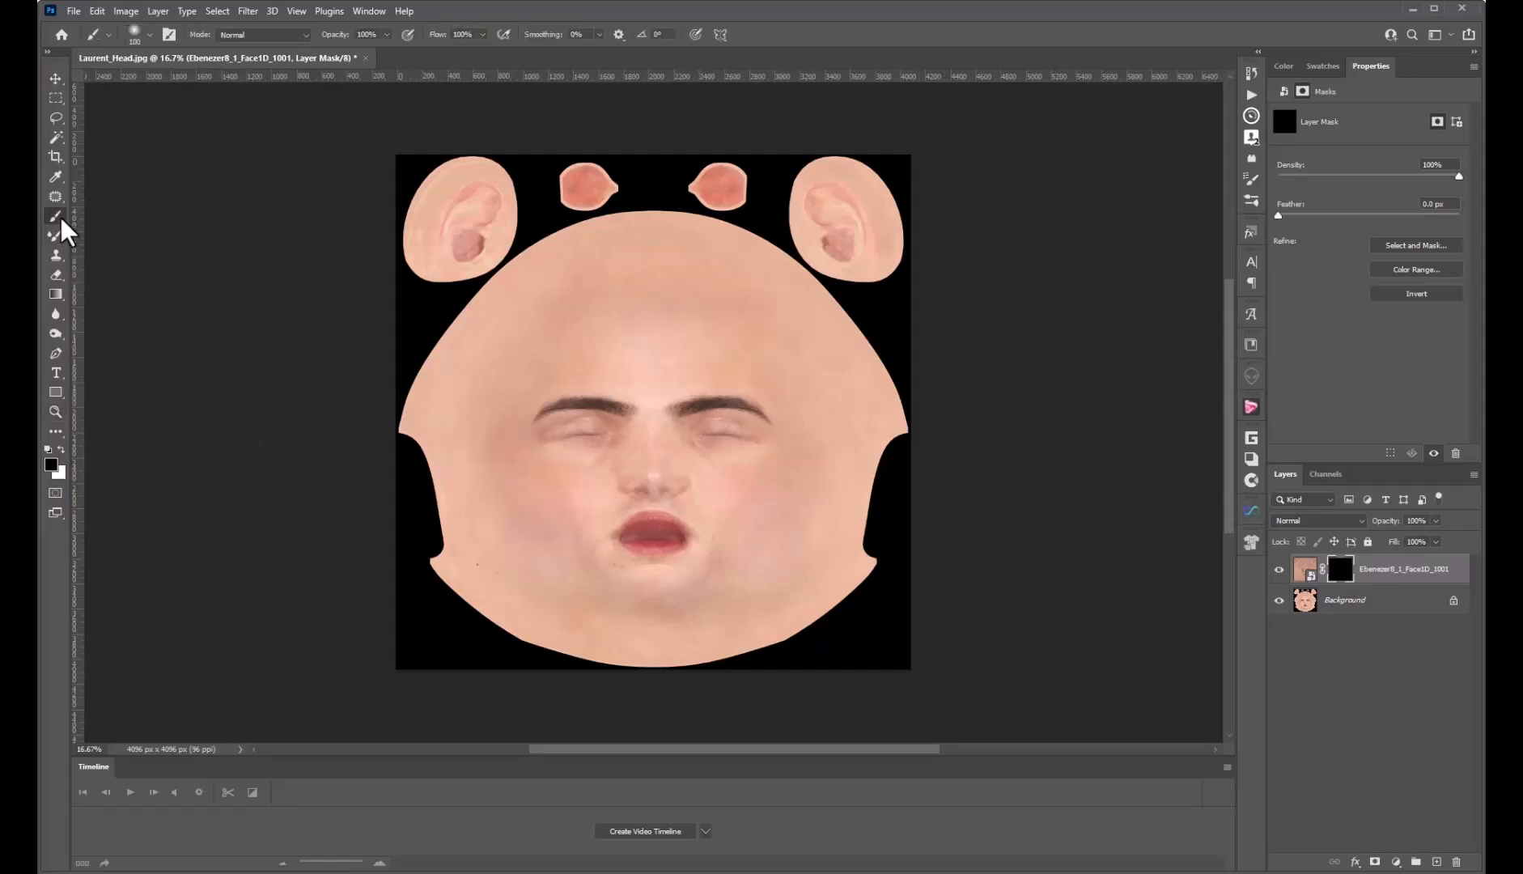
{"action": "left_click", "coordinate": [151, 36]}
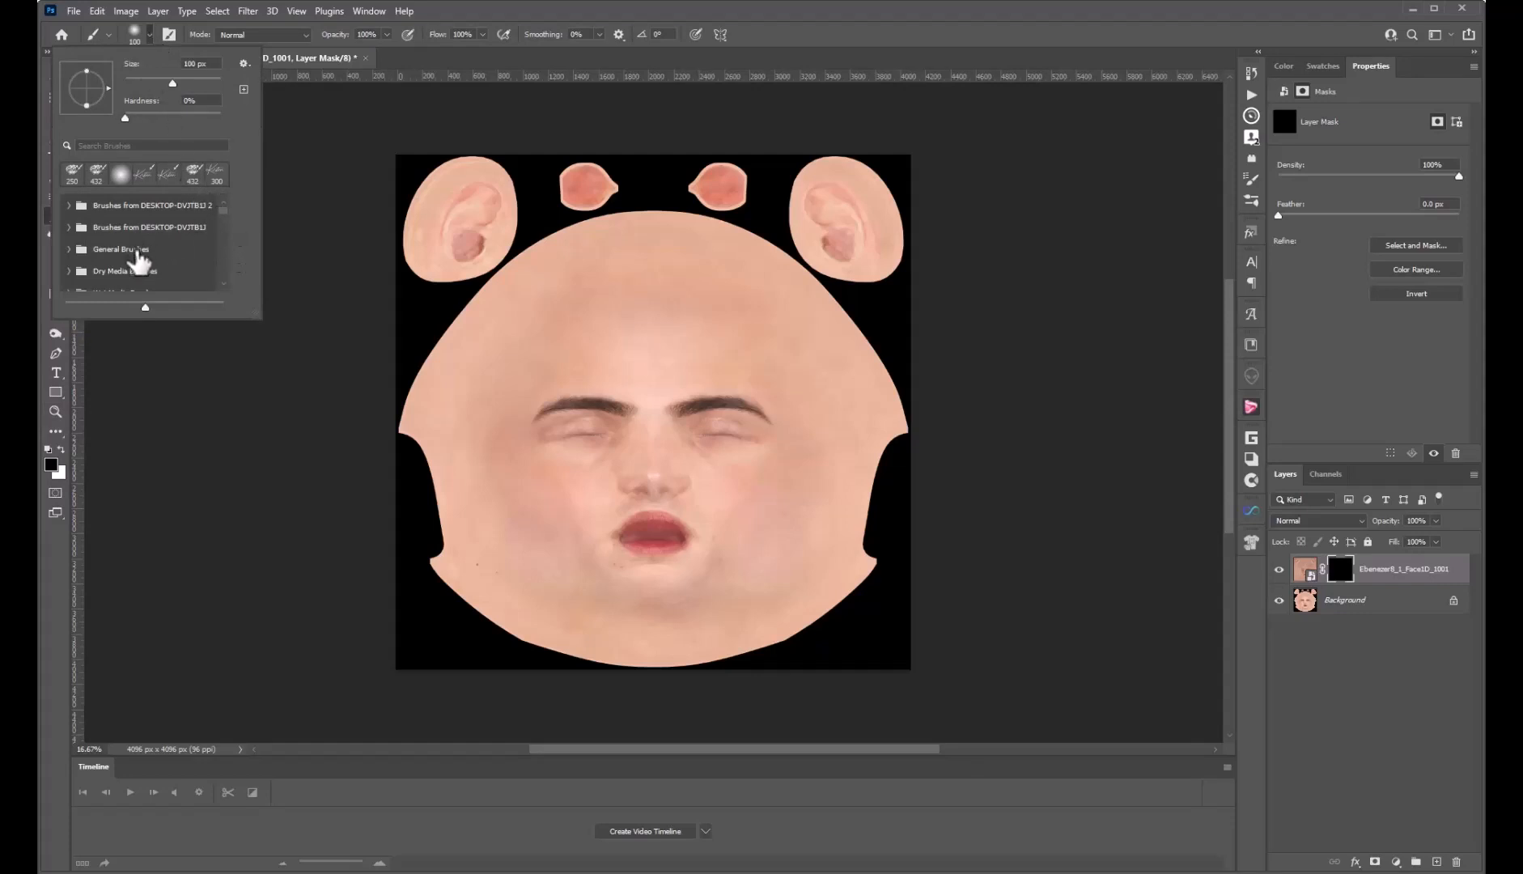
{"action": "left_click", "coordinate": [70, 250]}
{"action": "scroll", "coordinate": [180, 270], "scroll_direction": "down", "scroll_amount": 1}
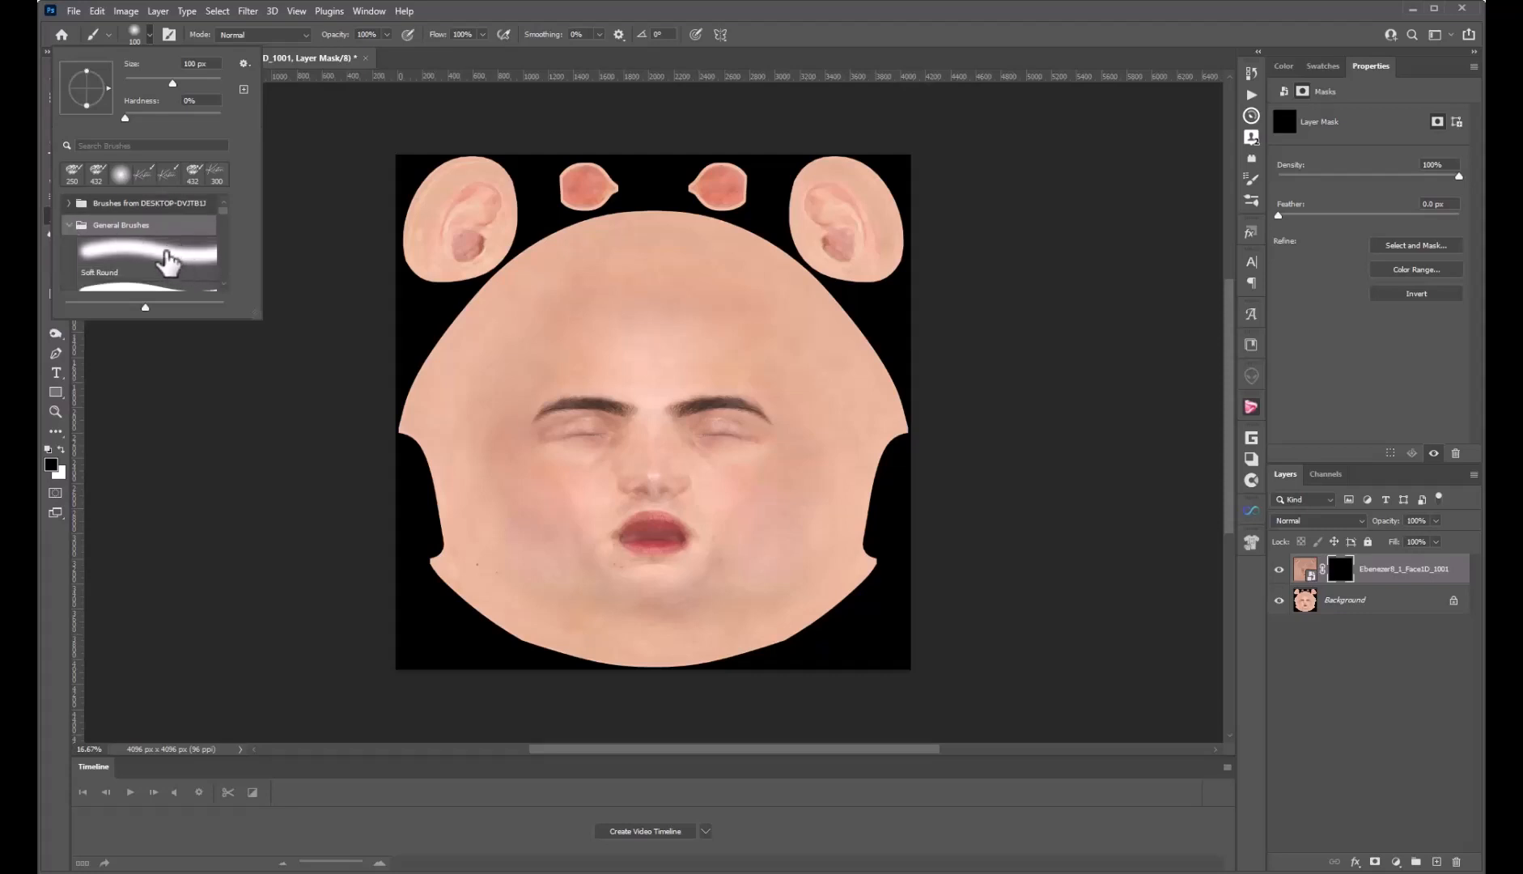
{"action": "left_click", "coordinate": [164, 252]}
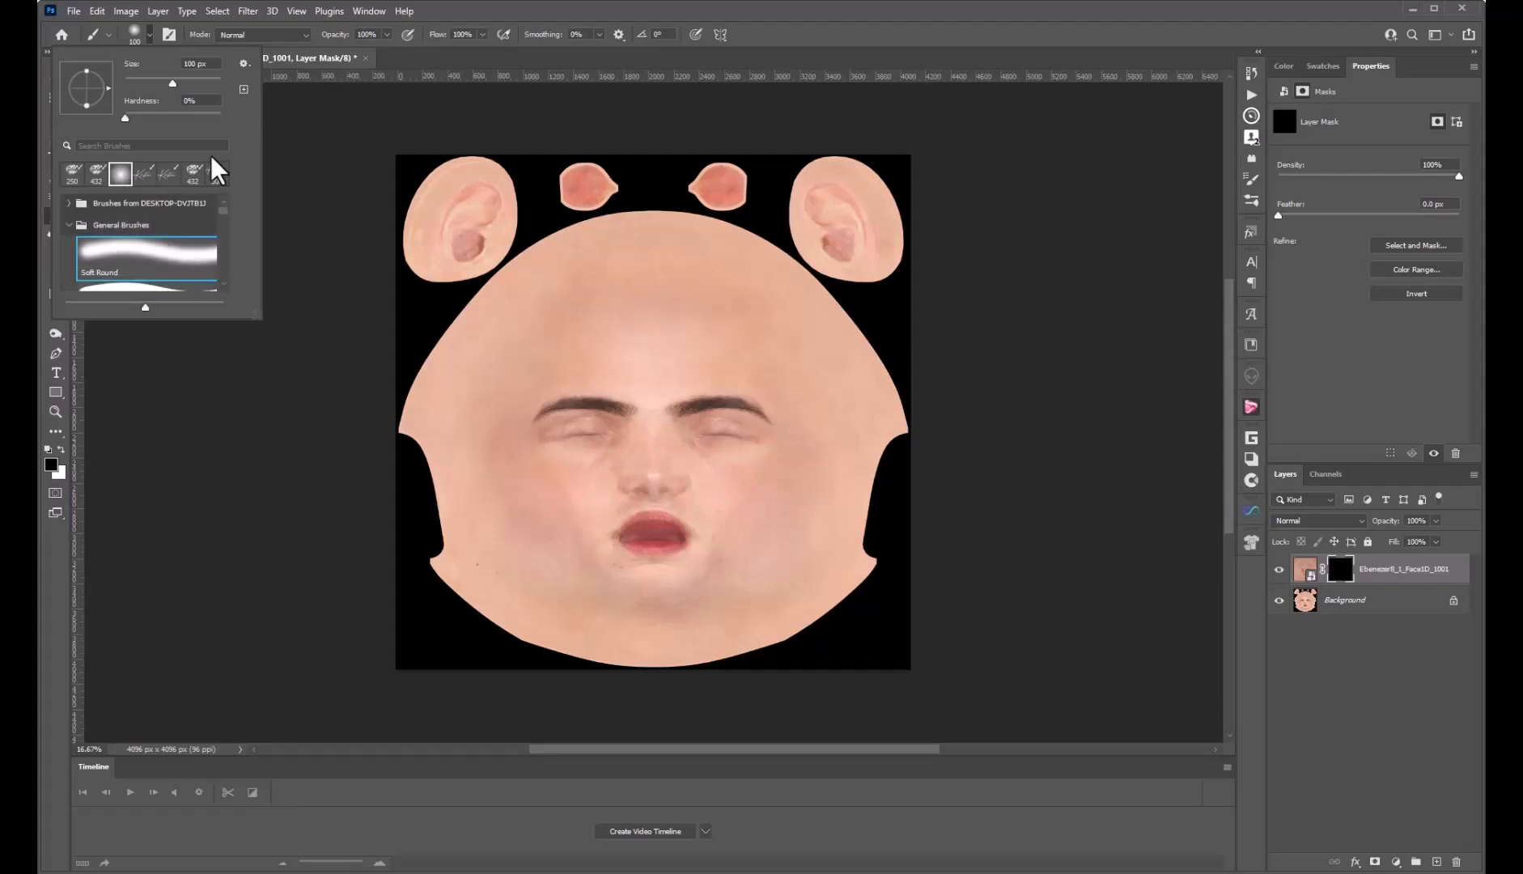
{"action": "left_click", "coordinate": [313, 147]}
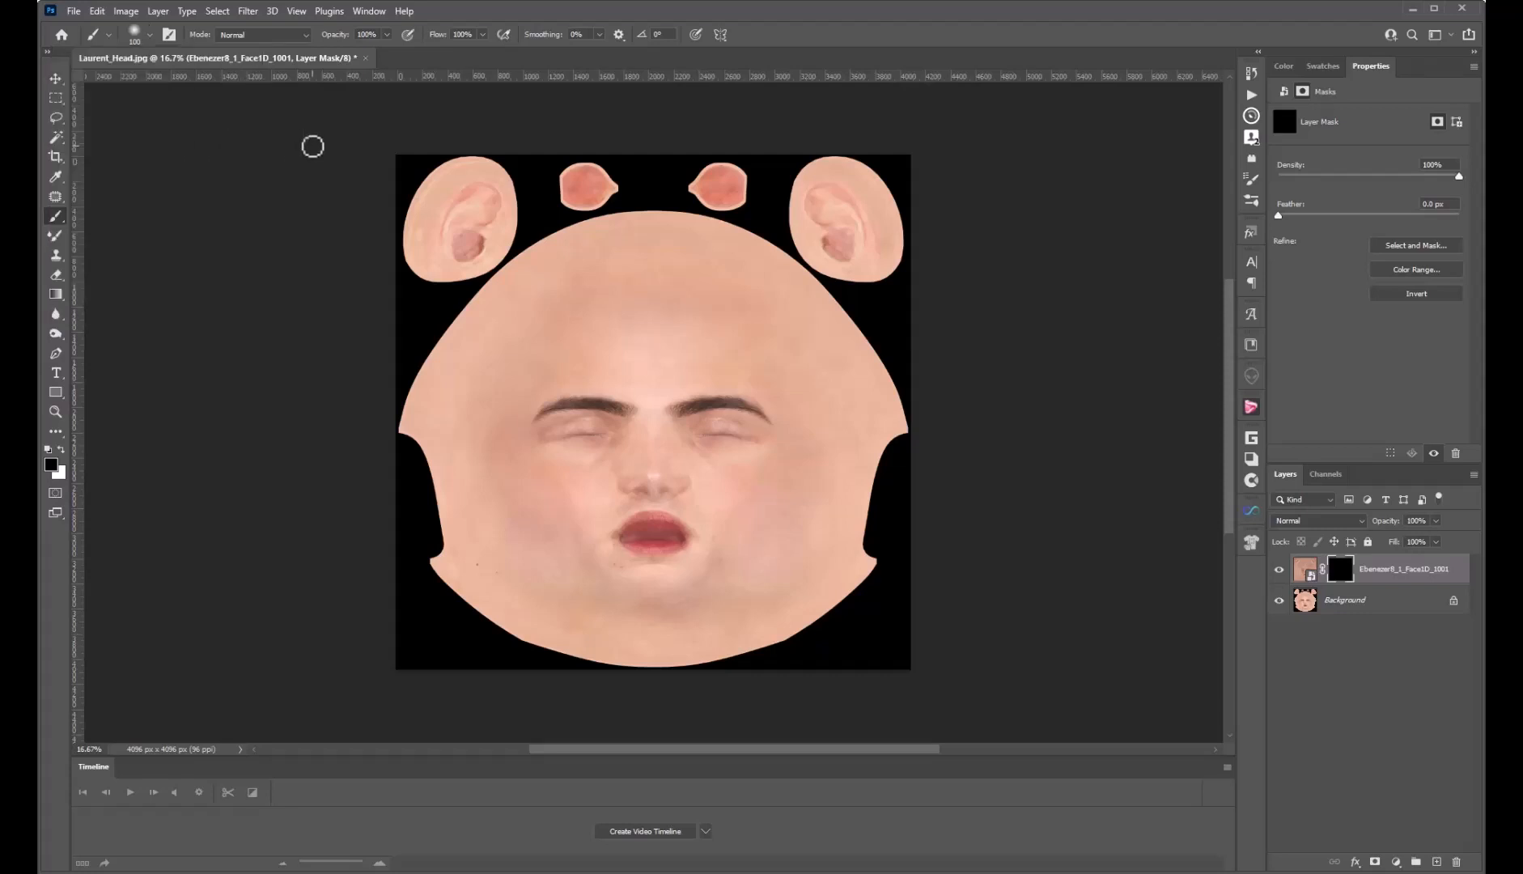
{"action": "left_click", "coordinate": [387, 35]}
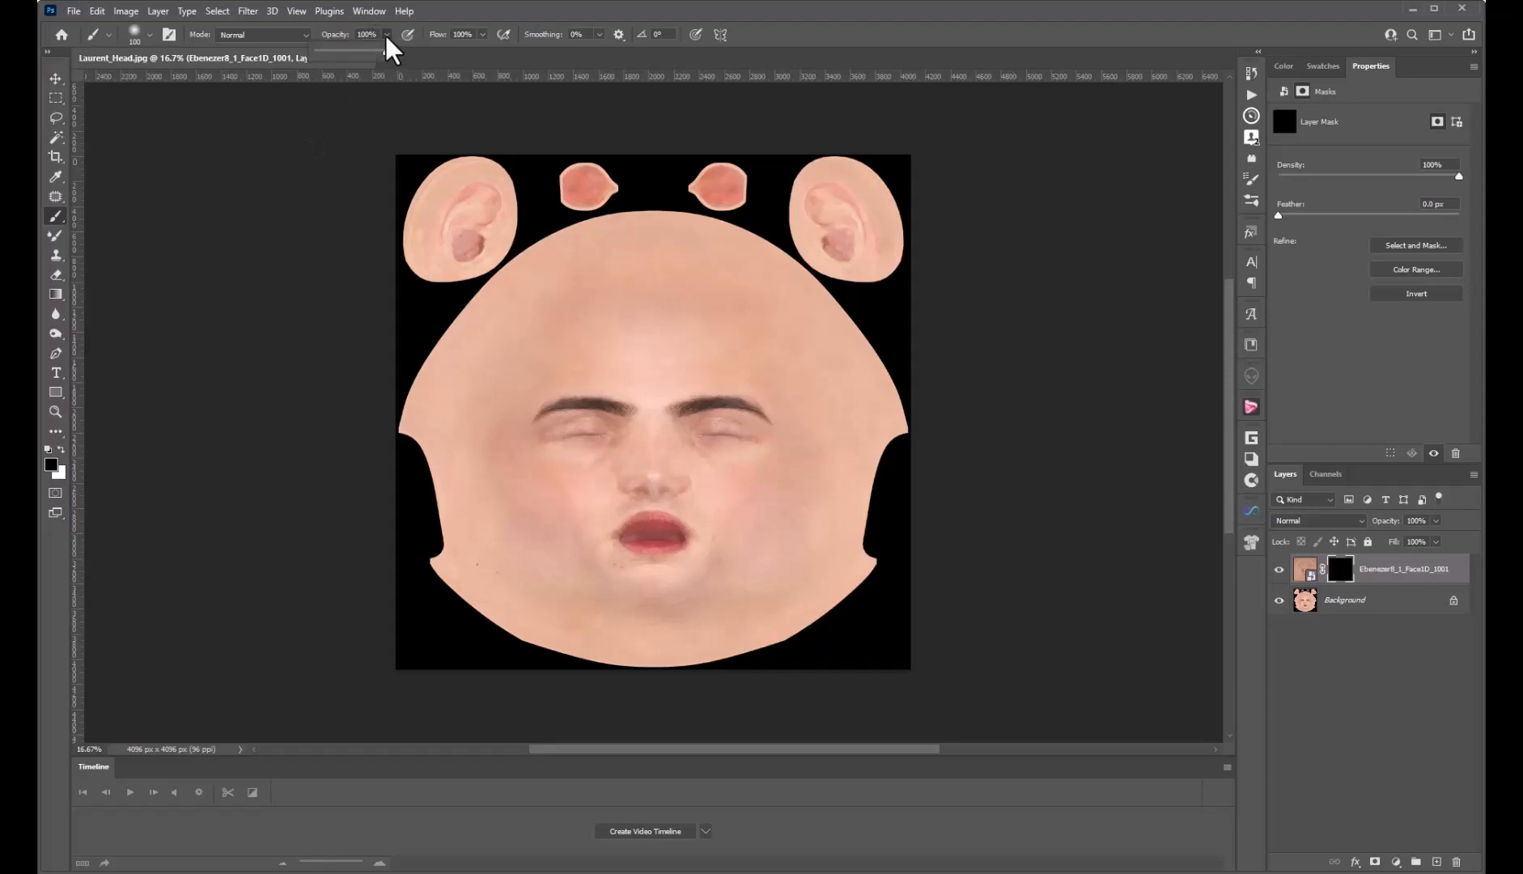
{"action": "left_click_drag", "start_coordinate": [388, 65], "coordinate": [375, 65]}
{"action": "left_click", "coordinate": [435, 28]}
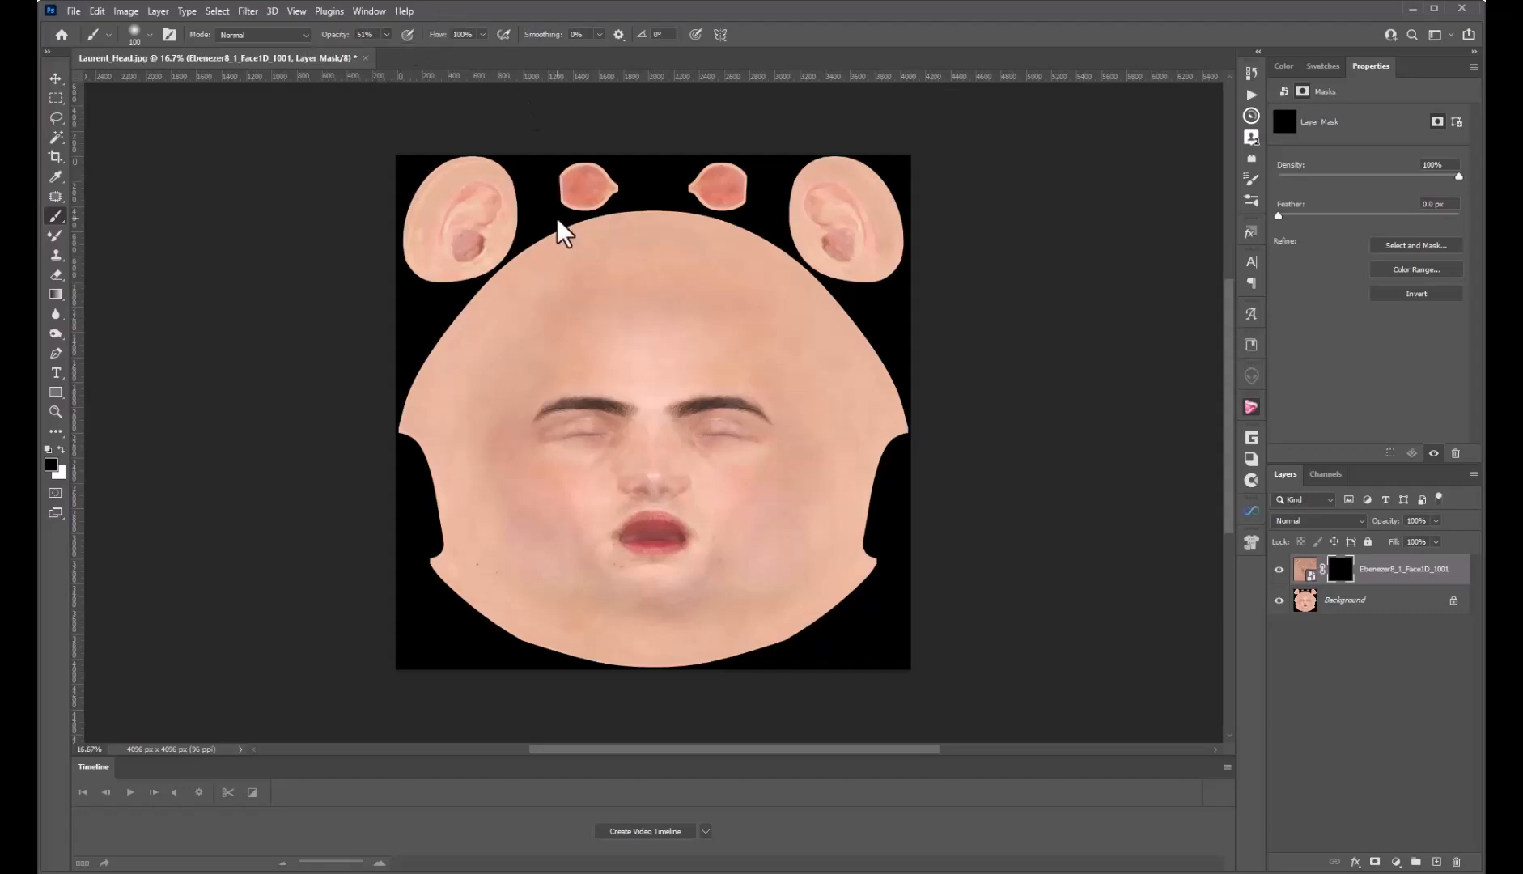
Enlarge the brush to 300 px and paint white on the mask to reveal aged cheek skin
{"action": "key", "text": "bracketright"}
{"action": "key", "text": "bracketright"}
{"action": "key", "text": "bracketright"}
{"action": "key", "text": "bracketright"}
{"action": "key", "text": "bracketright"}
{"action": "key", "text": "bracketright"}
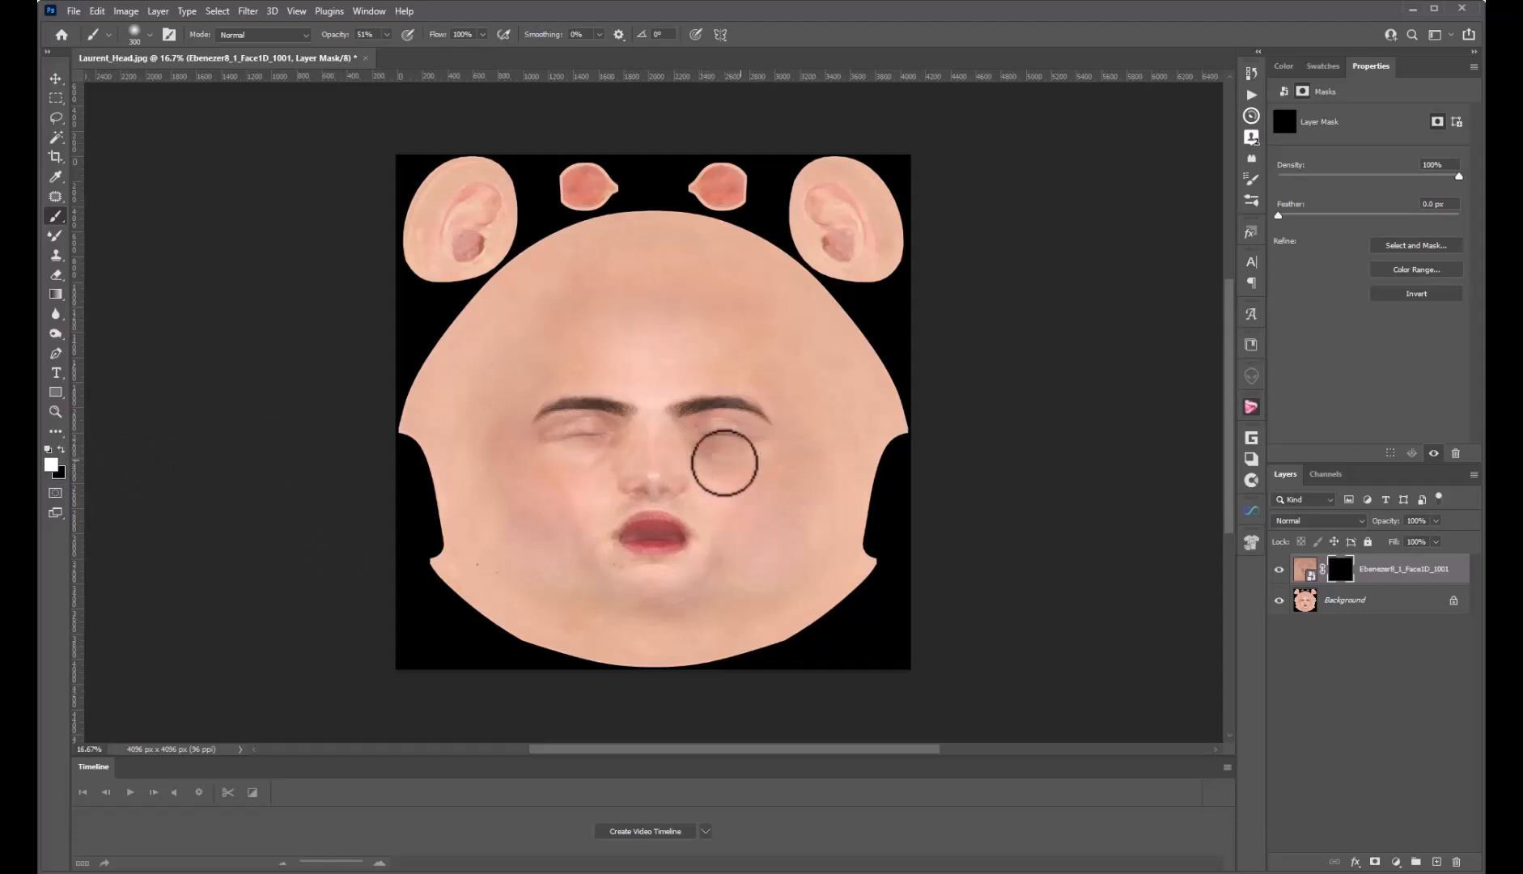
{"action": "mouse_move", "coordinate": [702, 460]}
{"action": "left_mouse_down"}
{"action": "mouse_move", "coordinate": [722, 481]}
{"action": "mouse_move", "coordinate": [750, 468]}
{"action": "mouse_move", "coordinate": [748, 486]}
{"action": "mouse_move", "coordinate": [714, 487]}
{"action": "mouse_move", "coordinate": [720, 510]}
{"action": "mouse_move", "coordinate": [763, 472]}
{"action": "mouse_move", "coordinate": [709, 488]}
{"action": "mouse_move", "coordinate": [719, 523]}
{"action": "mouse_move", "coordinate": [697, 506]}
{"action": "mouse_move", "coordinate": [712, 547]}
{"action": "mouse_move", "coordinate": [697, 578]}
{"action": "mouse_move", "coordinate": [717, 564]}
{"action": "mouse_move", "coordinate": [666, 577]}
{"action": "mouse_move", "coordinate": [595, 561]}
{"action": "mouse_move", "coordinate": [581, 459]}
{"action": "mouse_move", "coordinate": [606, 463]}
{"action": "mouse_move", "coordinate": [615, 445]}
{"action": "mouse_move", "coordinate": [564, 452]}
{"action": "mouse_move", "coordinate": [621, 463]}
{"action": "mouse_move", "coordinate": [618, 486]}
{"action": "mouse_move", "coordinate": [626, 455]}
{"action": "mouse_move", "coordinate": [602, 506]}
{"action": "mouse_move", "coordinate": [595, 476]}
{"action": "mouse_move", "coordinate": [650, 451]}
{"action": "mouse_move", "coordinate": [647, 438]}
{"action": "mouse_move", "coordinate": [664, 463]}
{"action": "left_mouse_up"}
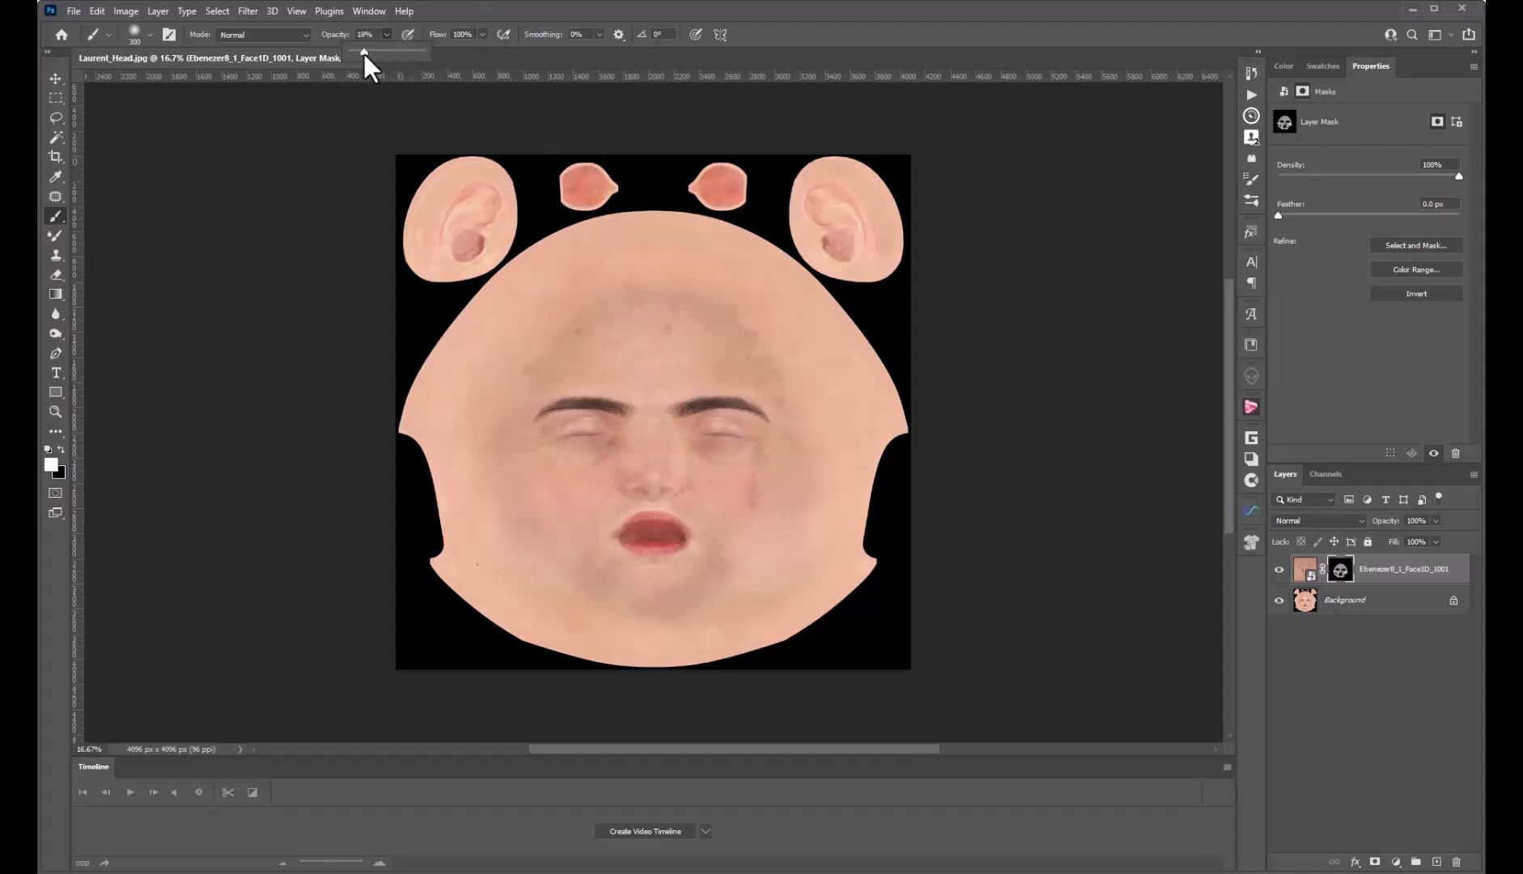
Paint aged detail onto the forehead on the mask at about 11% brush opacity
{"action": "left_click_drag", "start_coordinate": [365, 54], "coordinate": [366, 53]}
{"action": "mouse_move", "coordinate": [724, 289]}
{"action": "left_mouse_down"}
{"action": "mouse_move", "coordinate": [809, 422]}
{"action": "mouse_move", "coordinate": [797, 381]}
{"action": "left_mouse_up"}
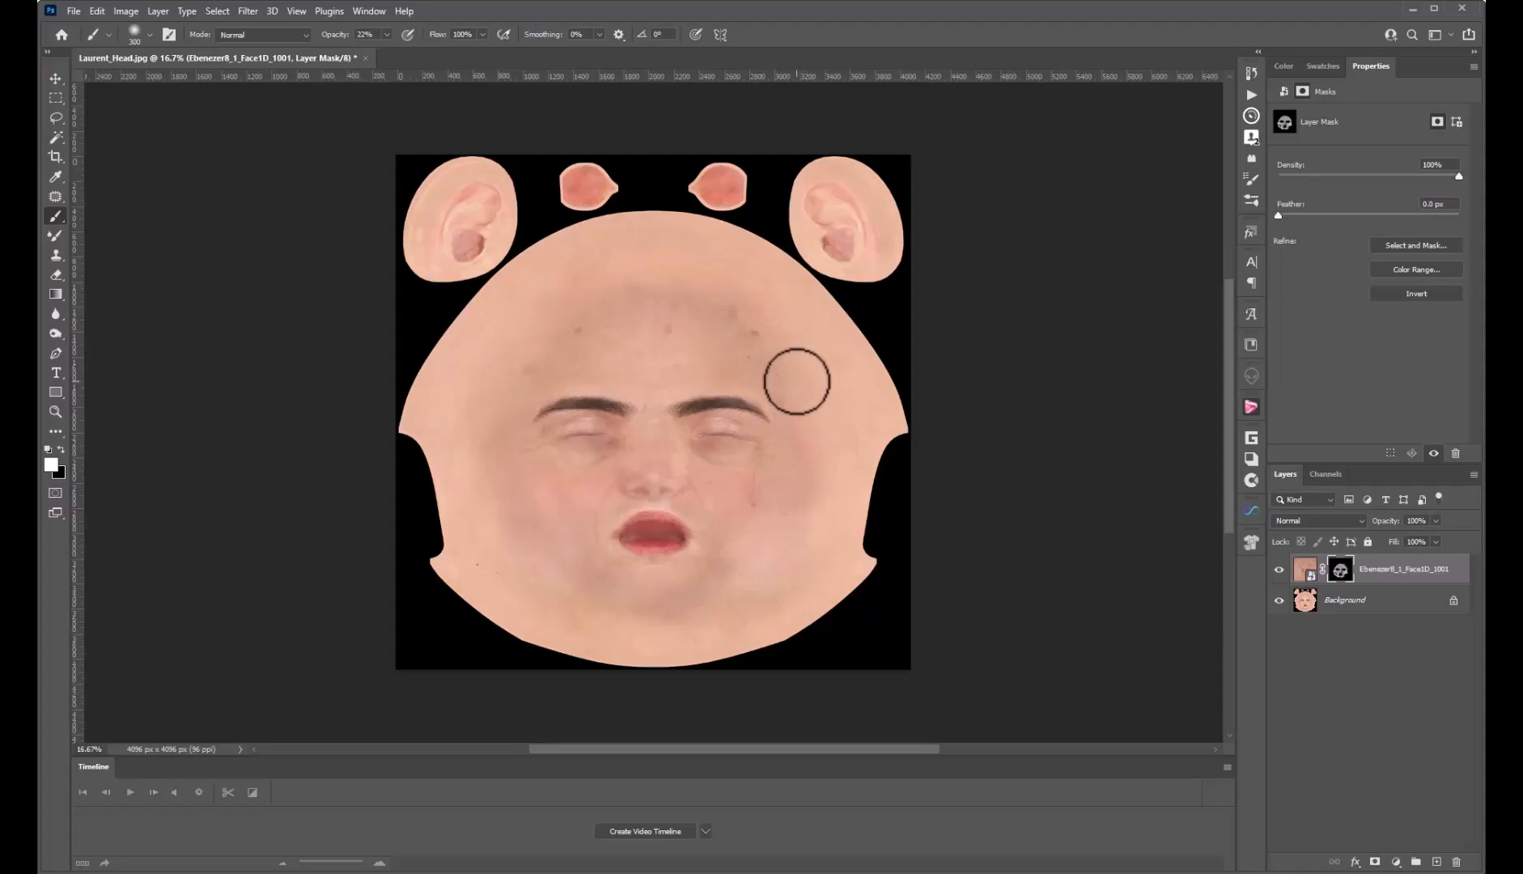
{"action": "left_click", "coordinate": [386, 34]}
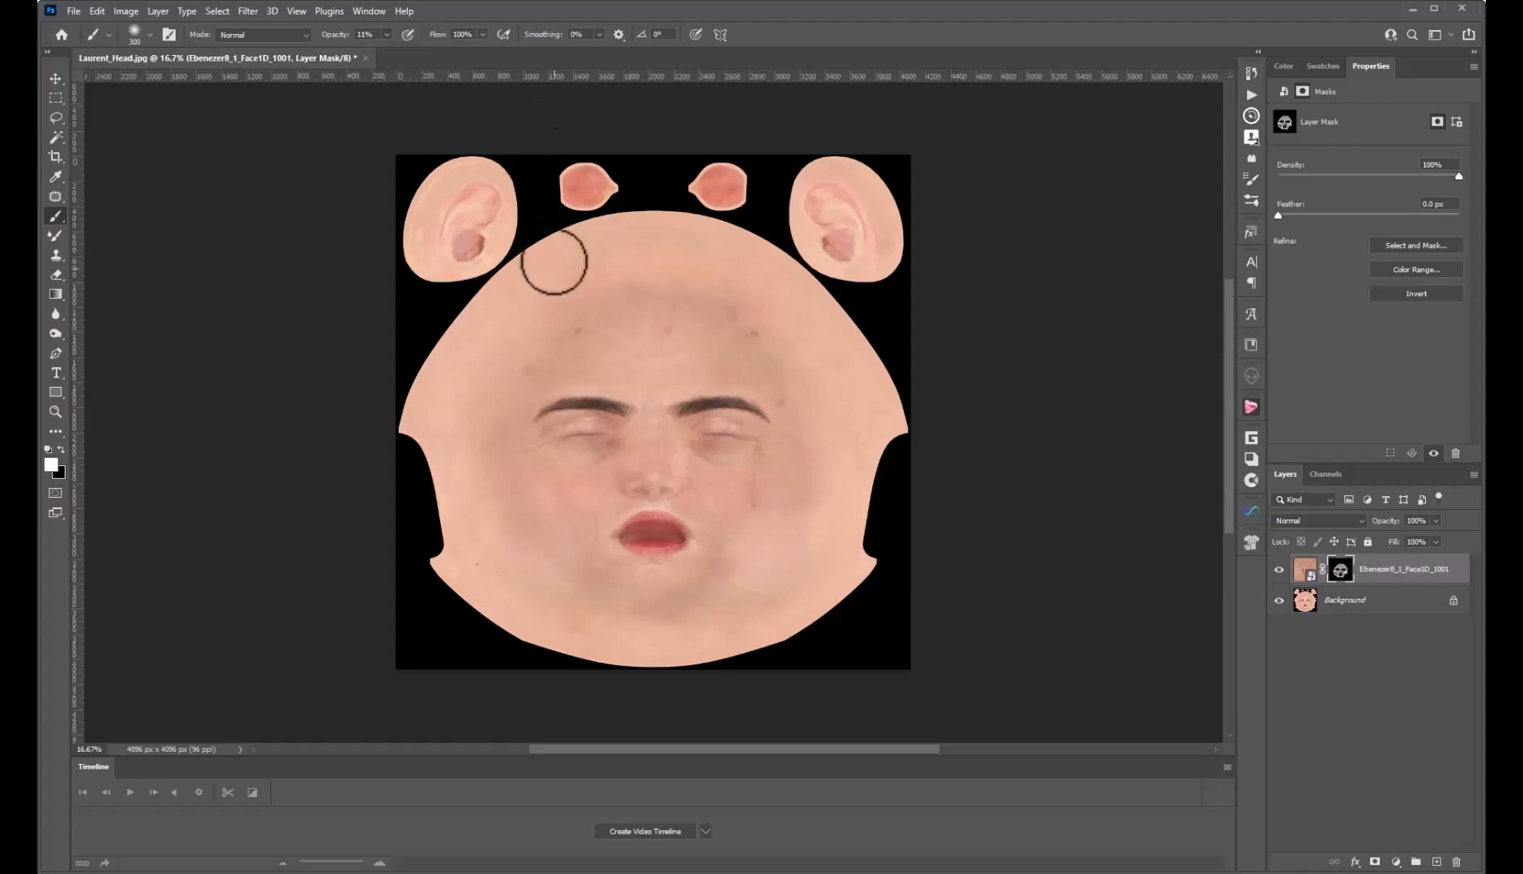
{"action": "mouse_move", "coordinate": [571, 297]}
{"action": "left_mouse_down"}
{"action": "mouse_move", "coordinate": [517, 346]}
{"action": "mouse_move", "coordinate": [495, 457]}
{"action": "left_mouse_up"}
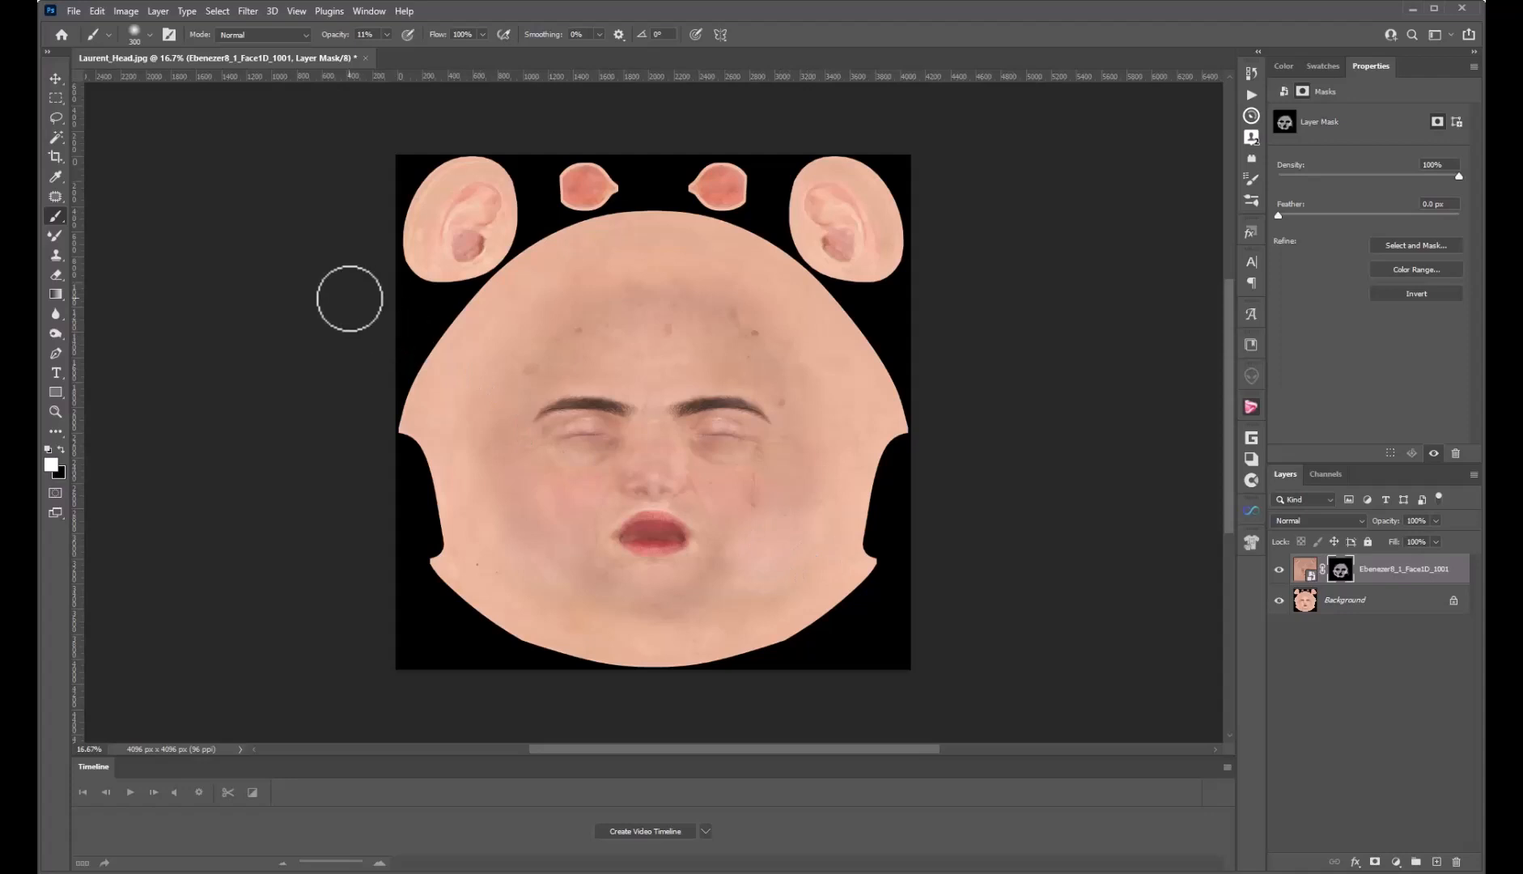
Toggle the aged layer off and on twice to compare the blend
{"action": "left_click", "coordinate": [1279, 571]}
{"action": "left_click", "coordinate": [1279, 571]}
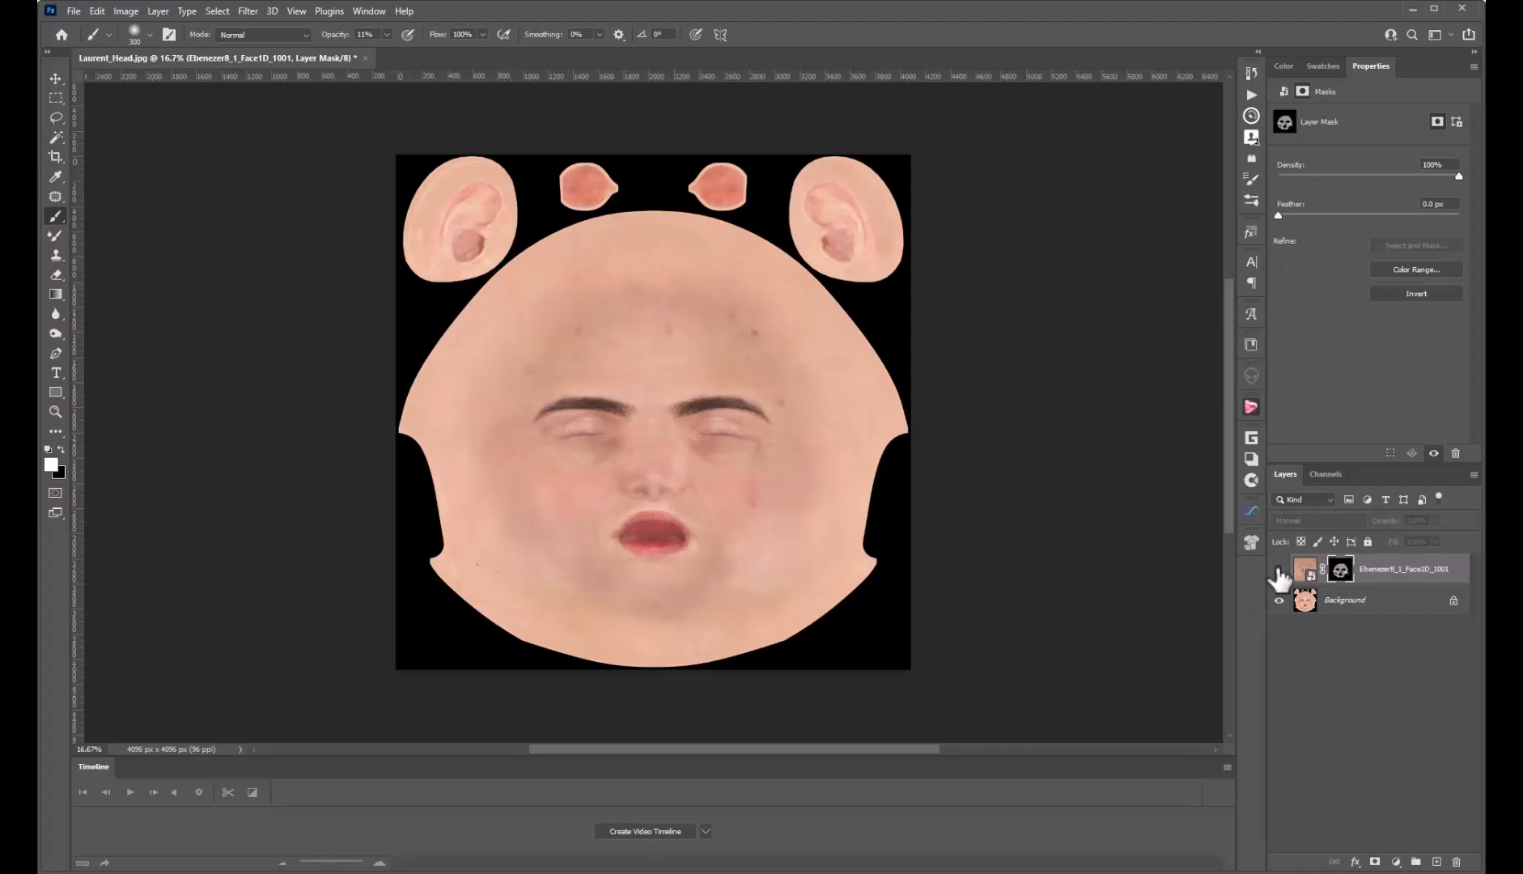
{"action": "left_click", "coordinate": [1279, 570]}
{"action": "left_click", "coordinate": [1278, 570]}
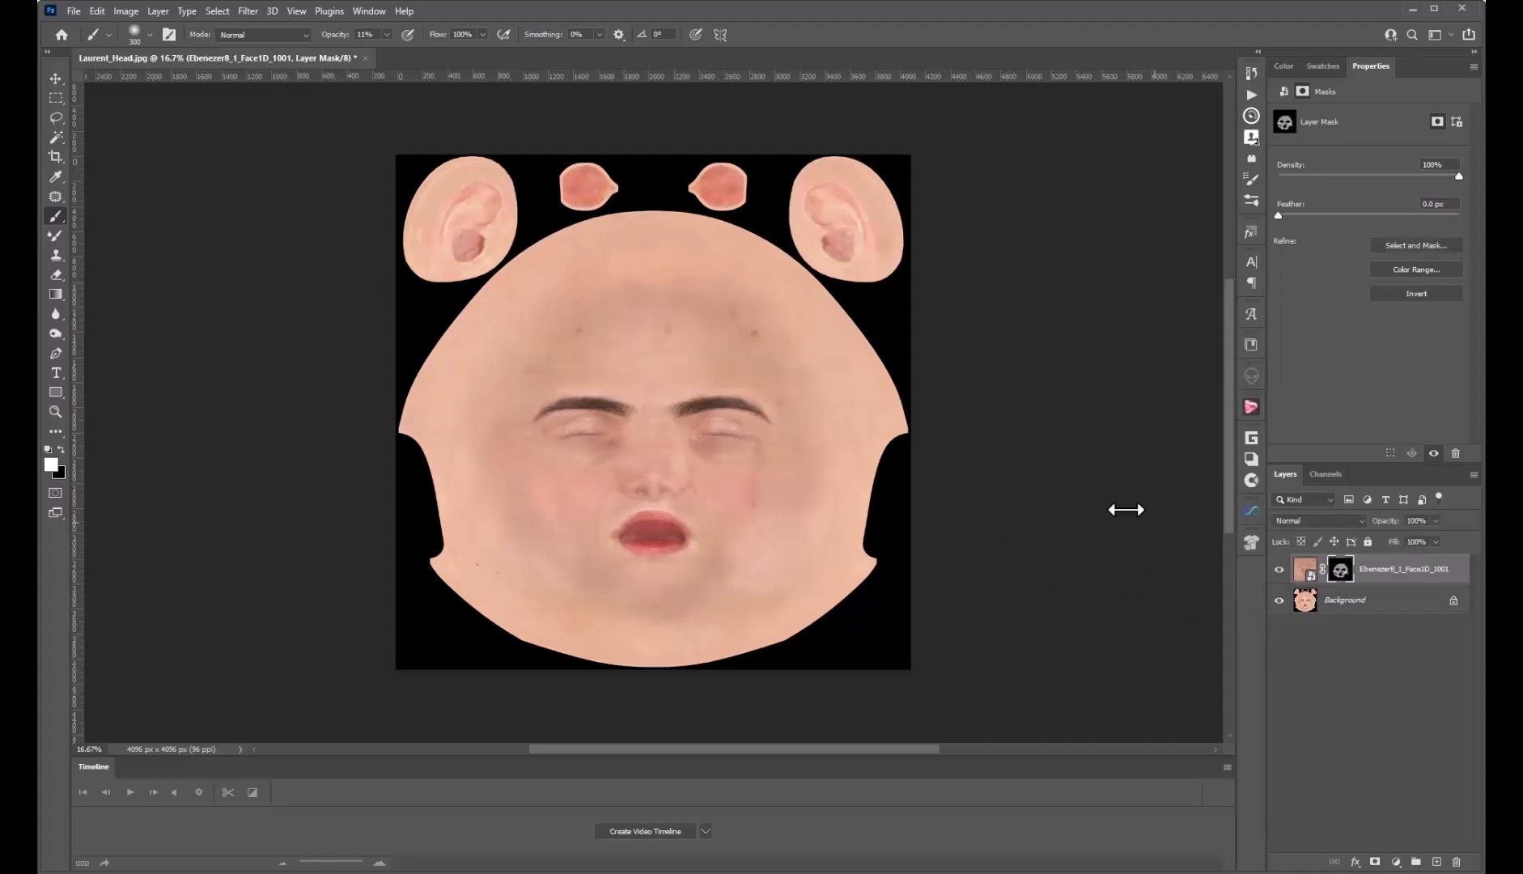
Save a copy to this computer as a JPEG named 'Laurent_Head - Aged Edit'
{"action": "left_click", "coordinate": [74, 11]}
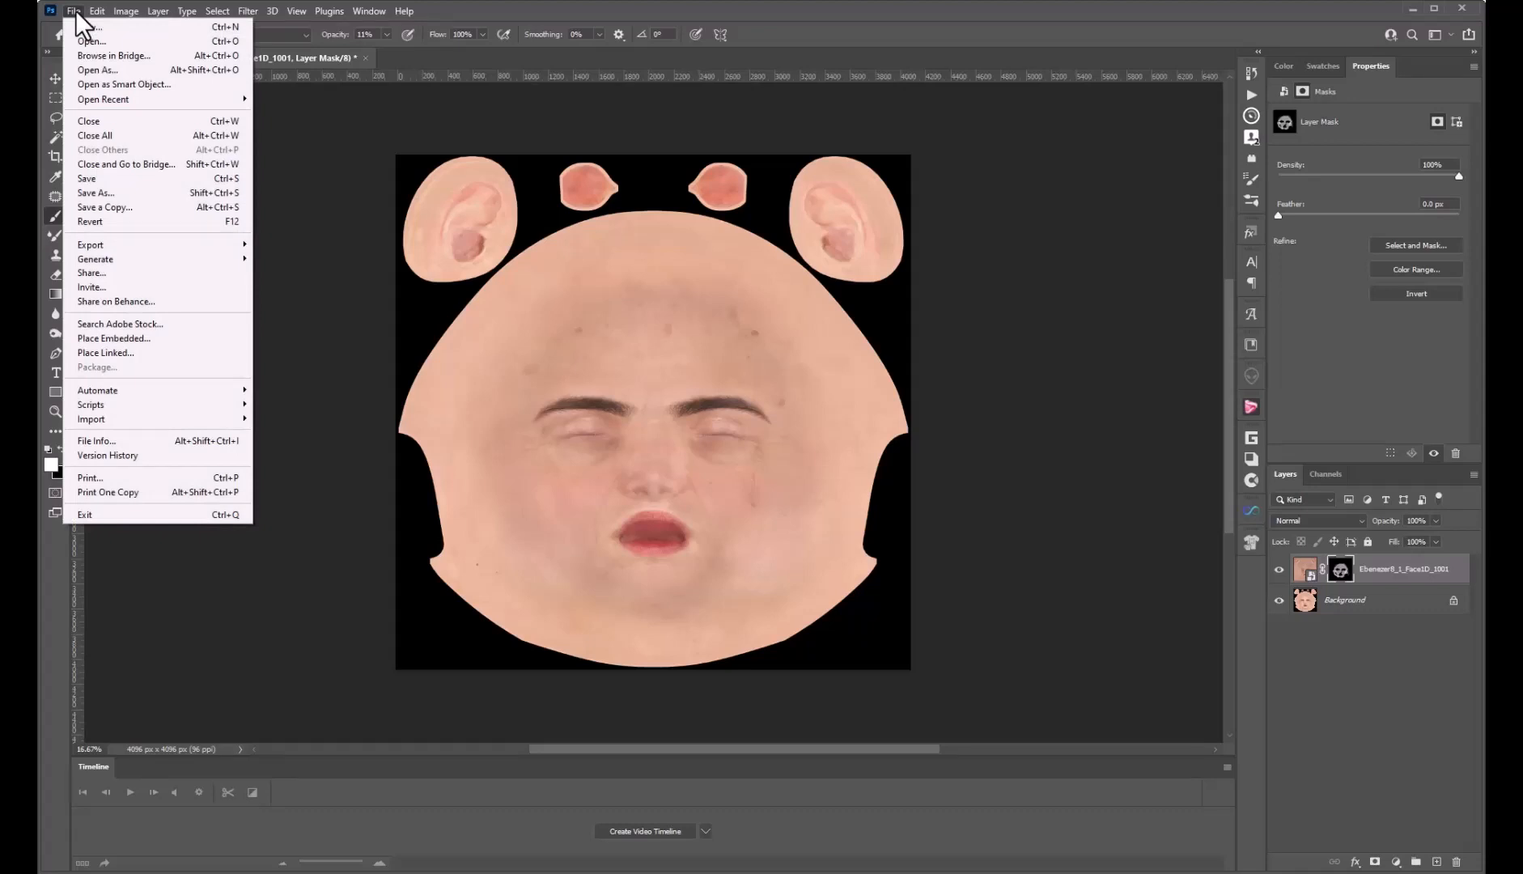
{"action": "left_click", "coordinate": [90, 192]}
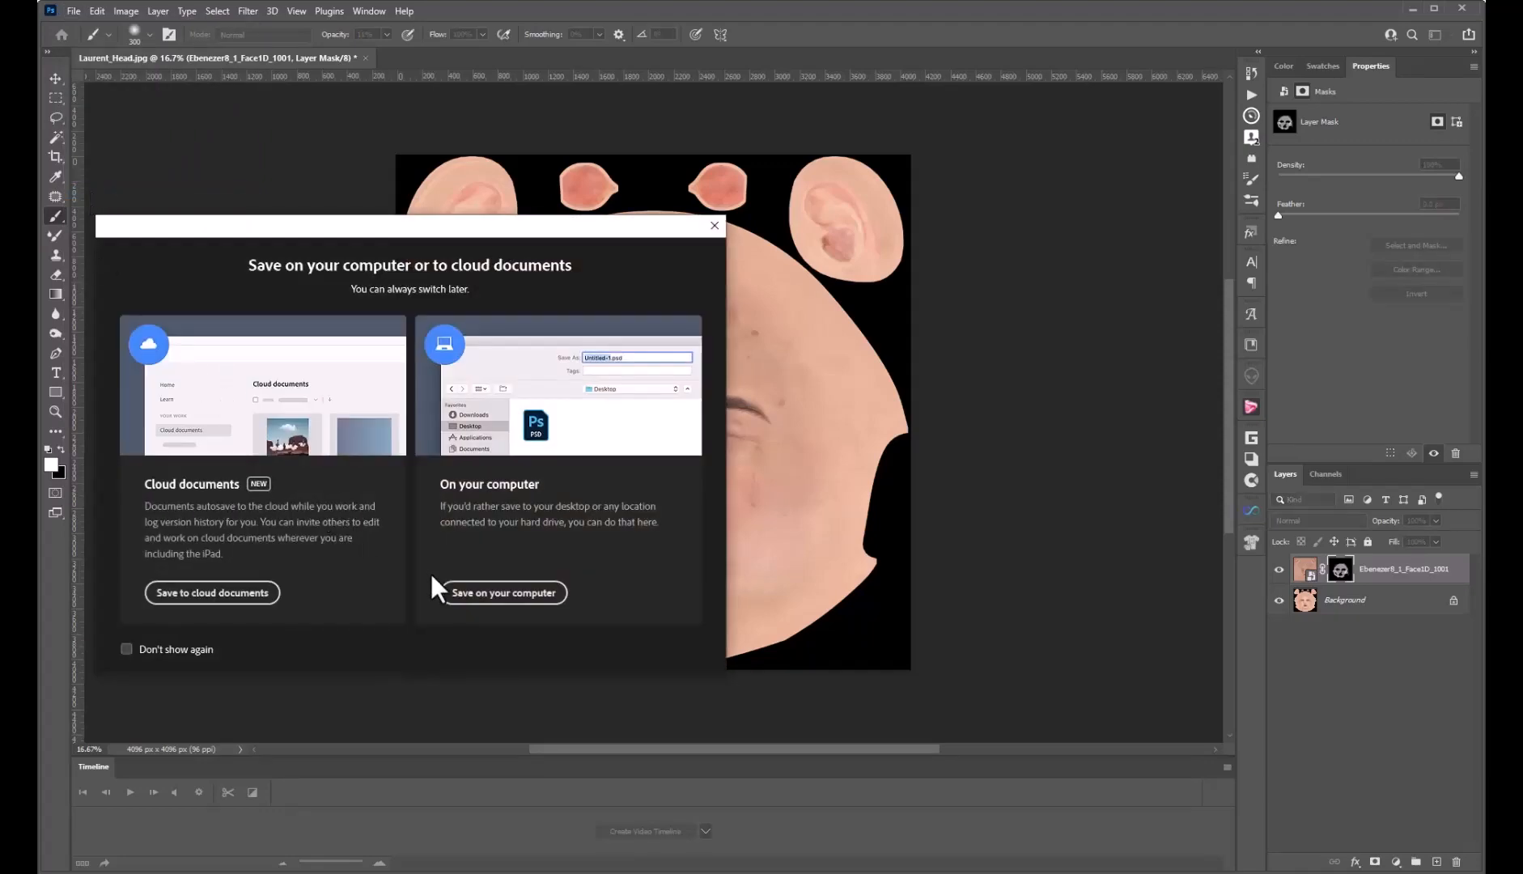
{"action": "left_click", "coordinate": [483, 594]}
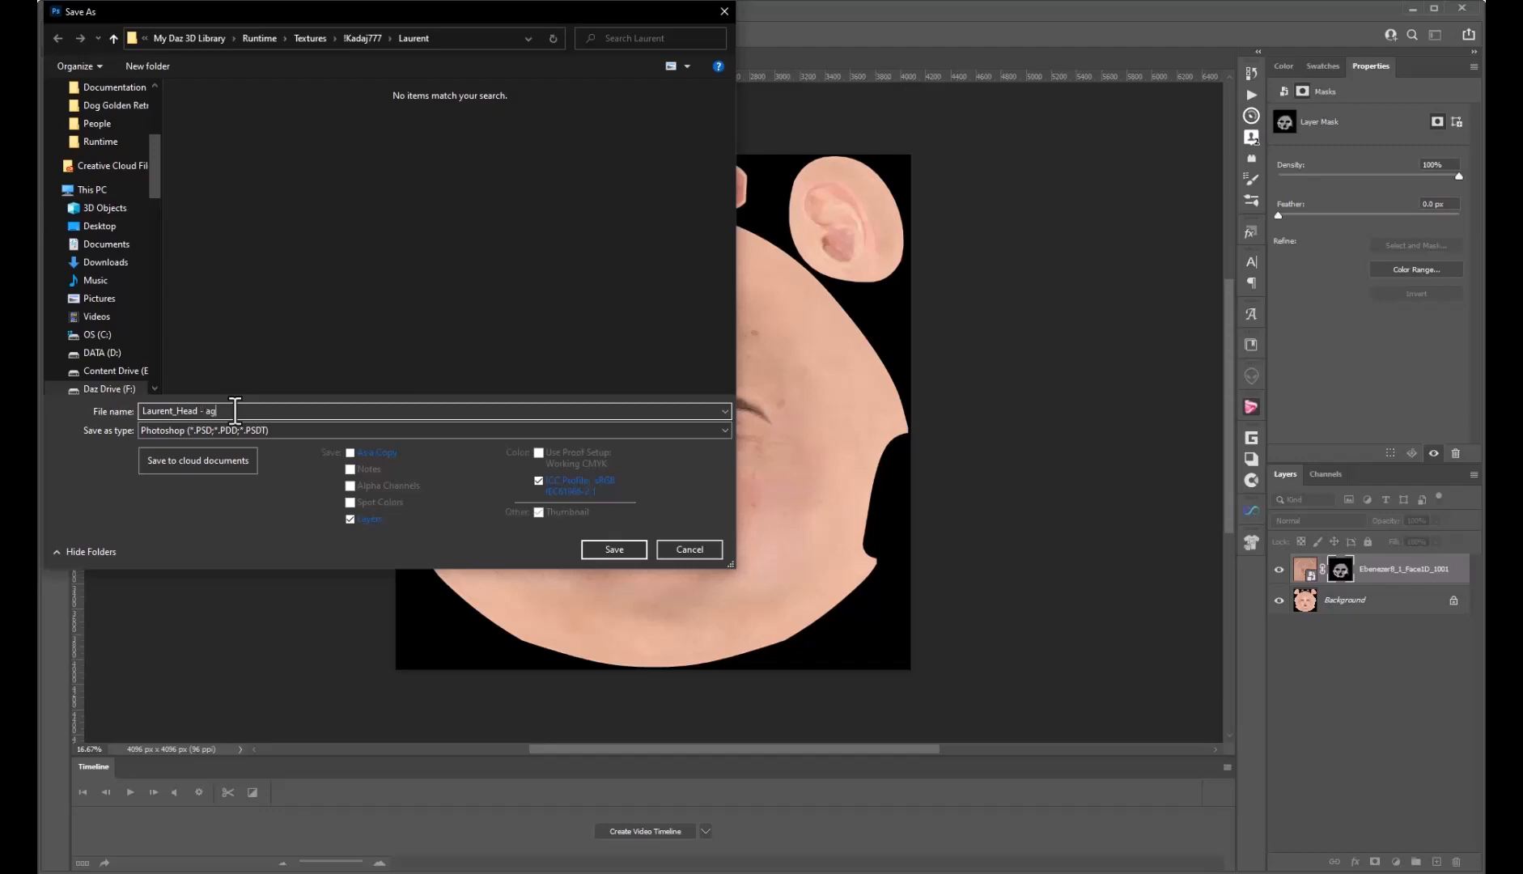
{"action": "type", "text": "ed Edit"}
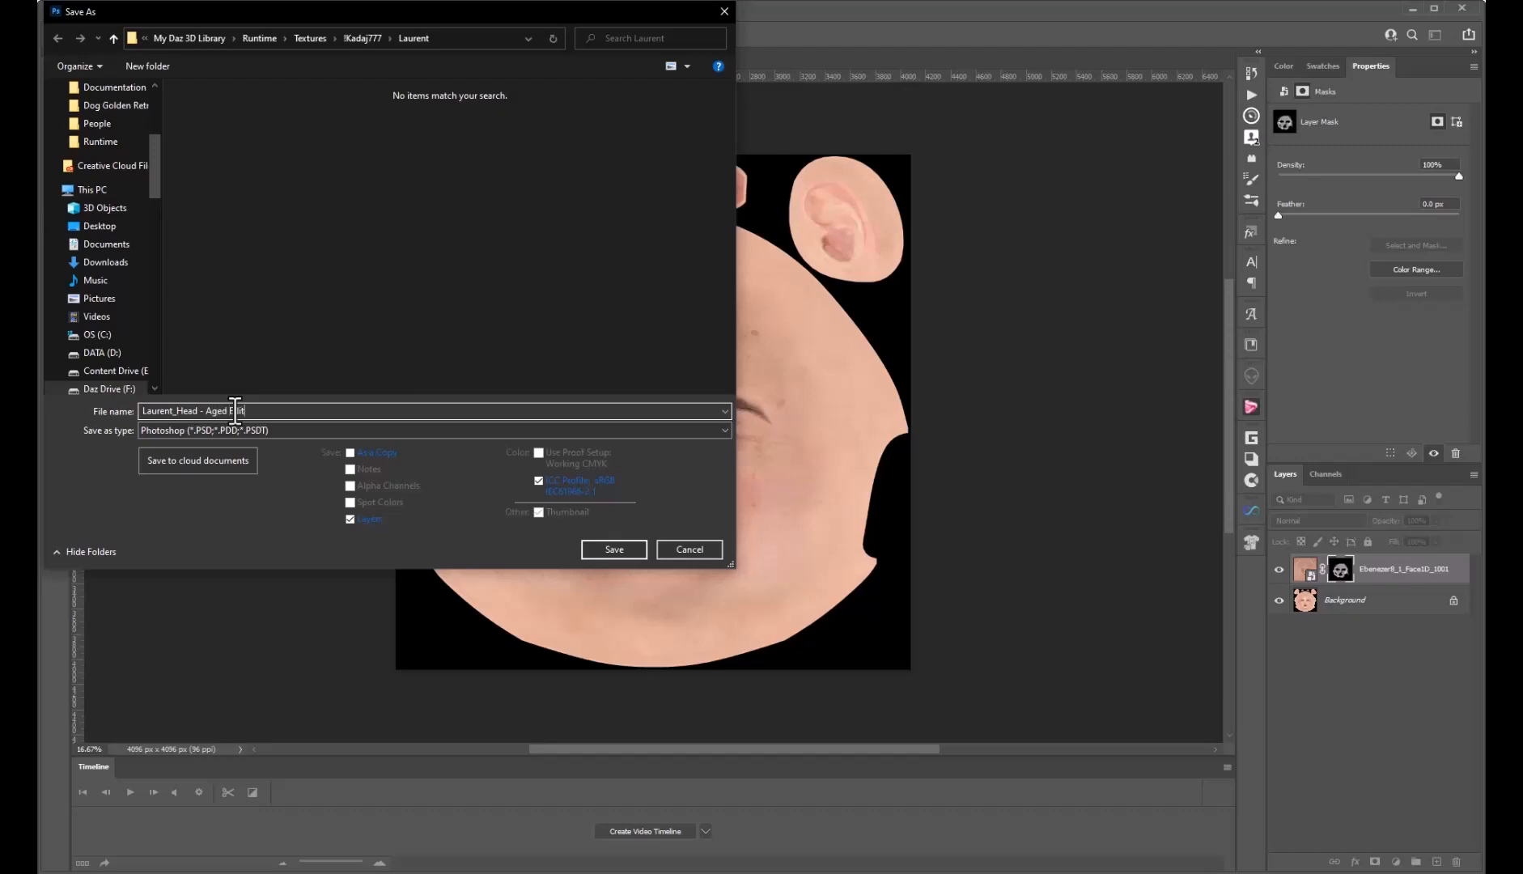
{"action": "left_click", "coordinate": [278, 431]}
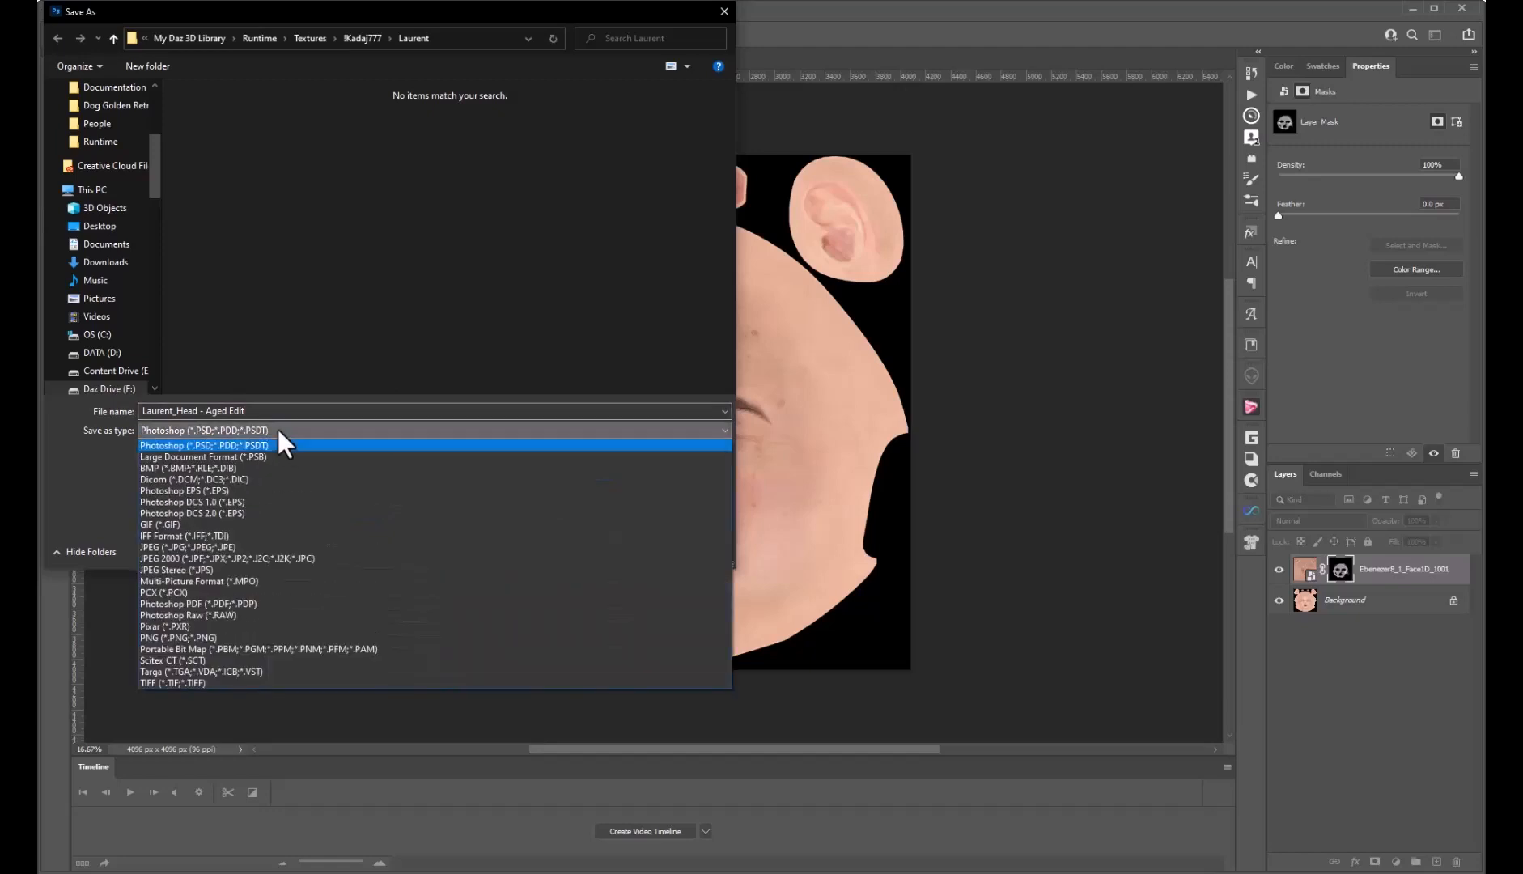
{"action": "left_click", "coordinate": [212, 547]}
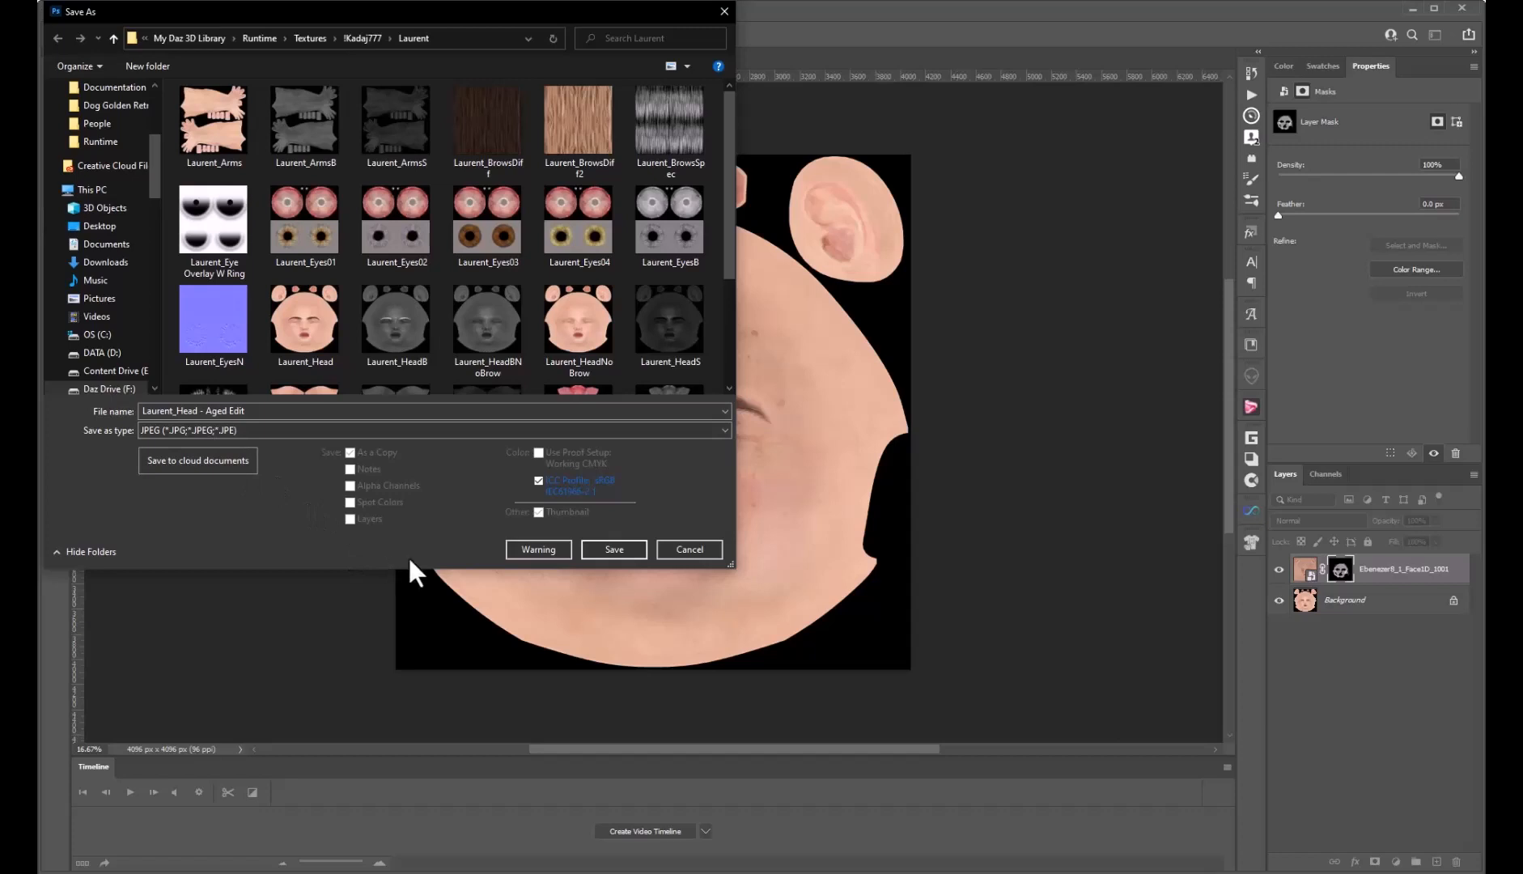
{"action": "left_click", "coordinate": [637, 549]}
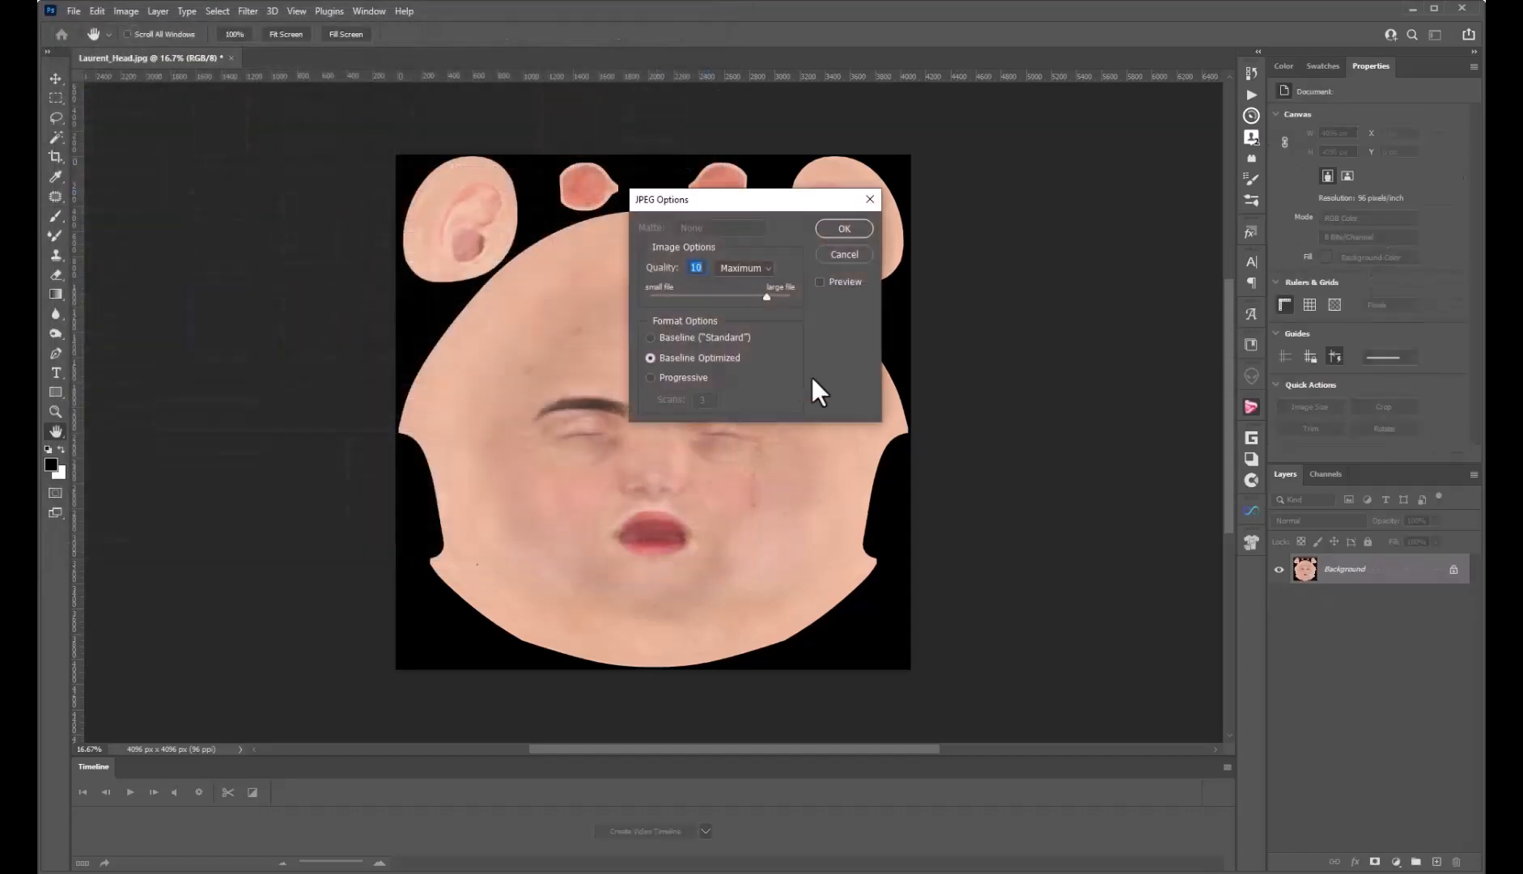
Set the JPEG options to quality 12, Progressive, and confirm
{"action": "left_click_drag", "start_coordinate": [767, 296], "coordinate": [799, 296]}
{"action": "left_click", "coordinate": [651, 377]}
{"action": "left_click", "coordinate": [845, 229]}
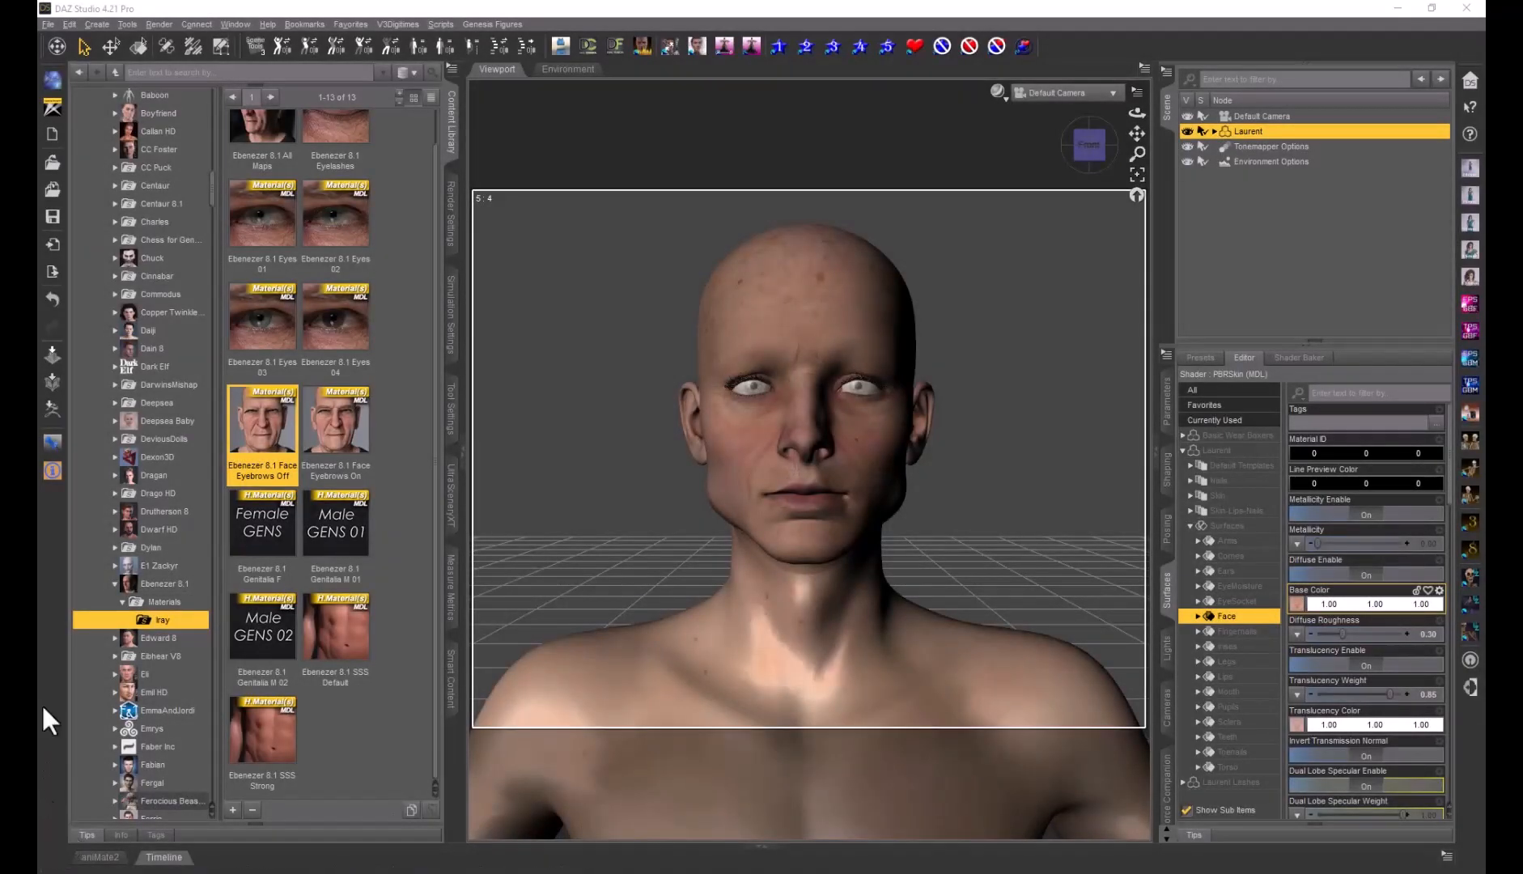
Revert the face material, then load 'Laurent_Head - Aged Edit' as the Face Base Color image
{"action": "left_click", "coordinate": [53, 303]}
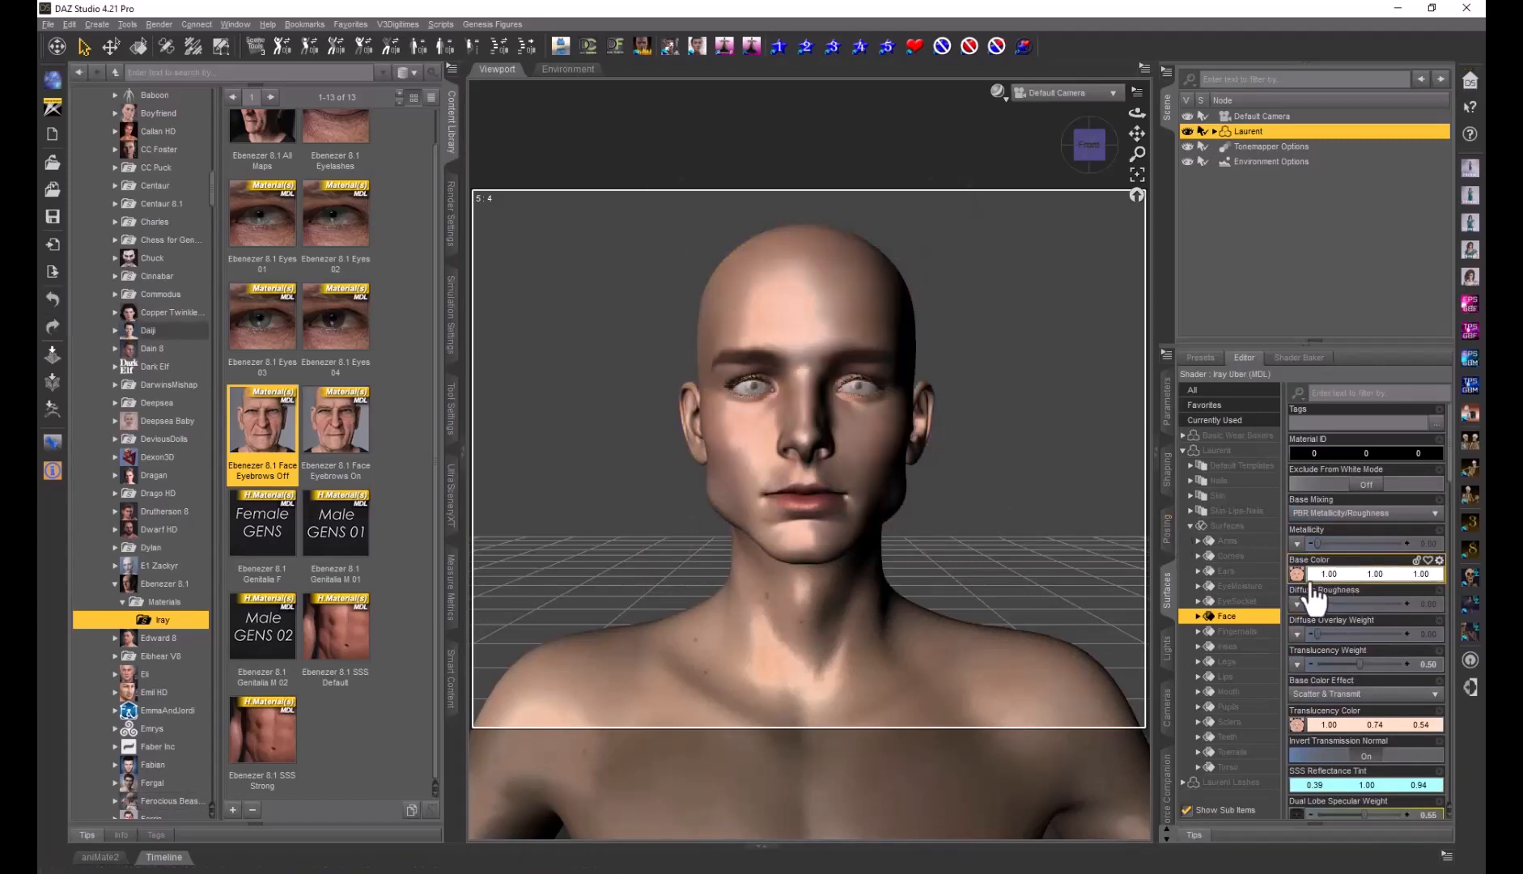
{"action": "mouse_move", "coordinate": [1298, 585]}
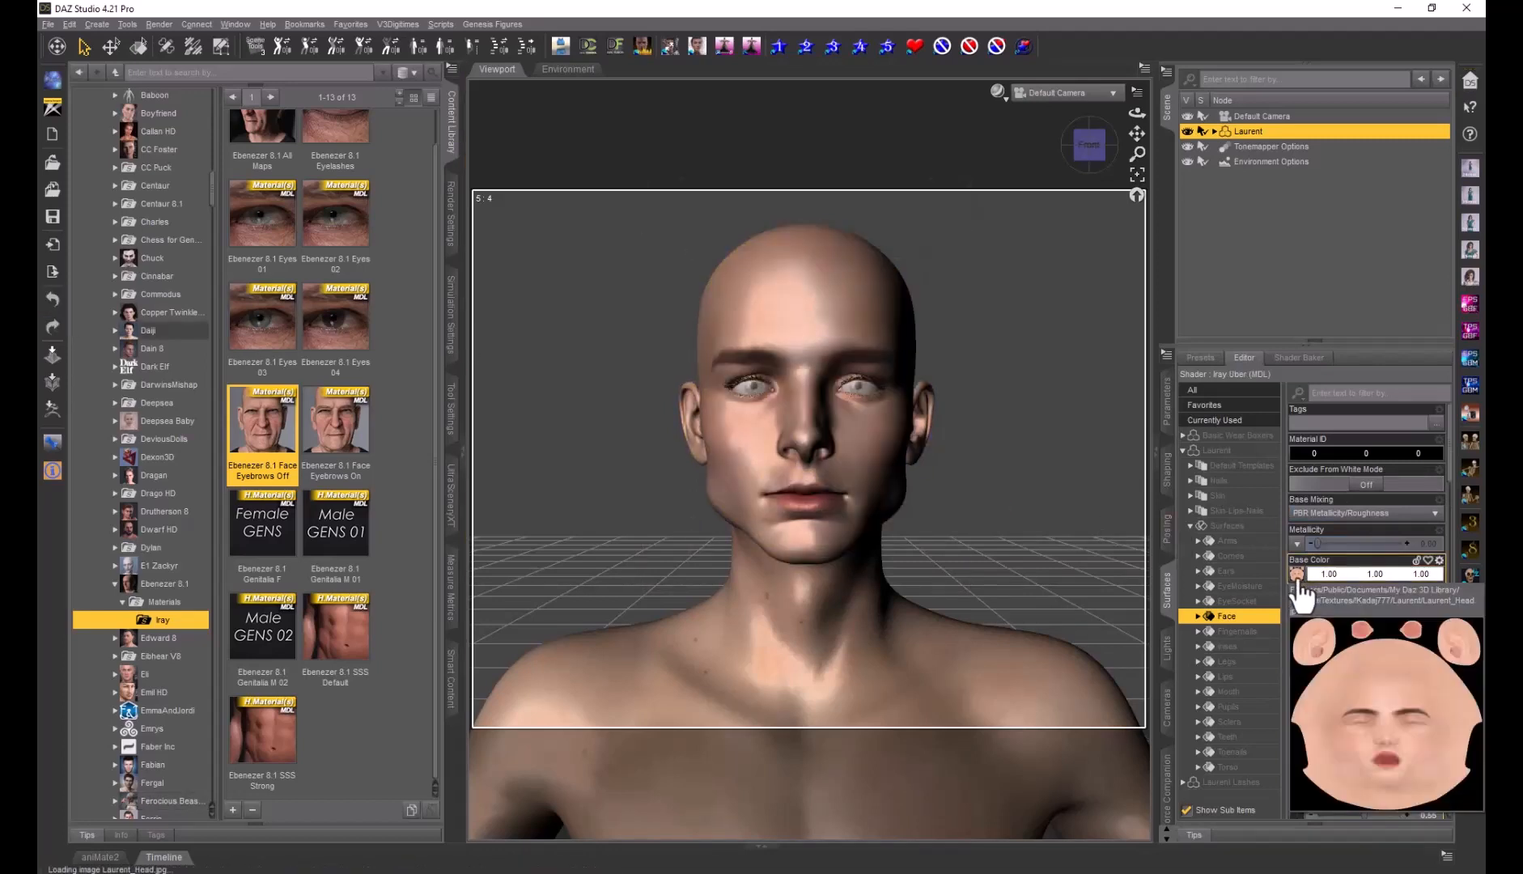
{"action": "left_click", "coordinate": [1298, 581]}
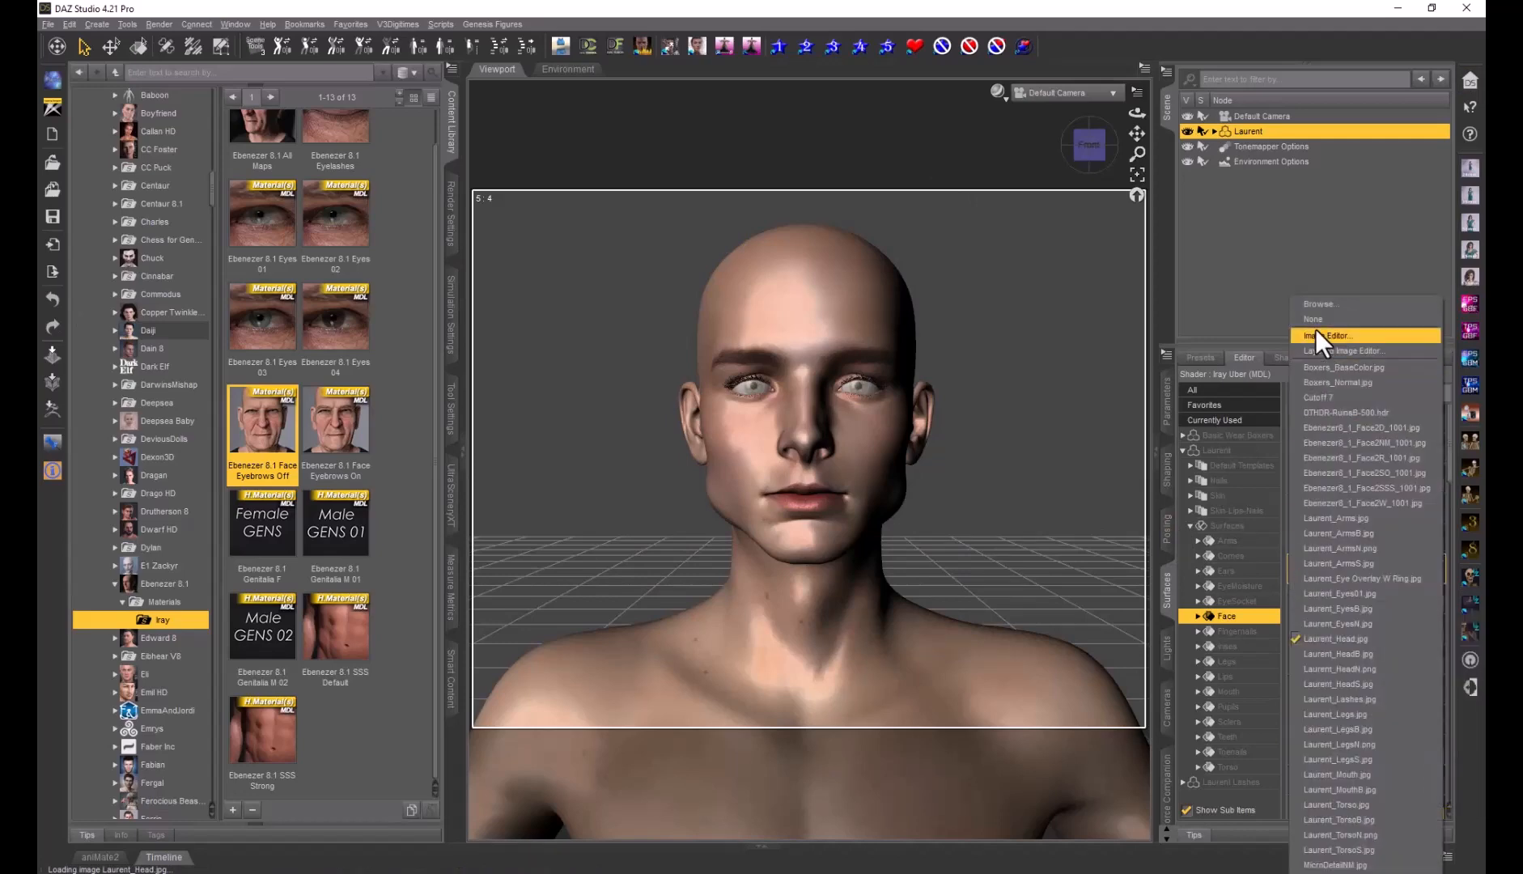
{"action": "left_click", "coordinate": [1315, 301]}
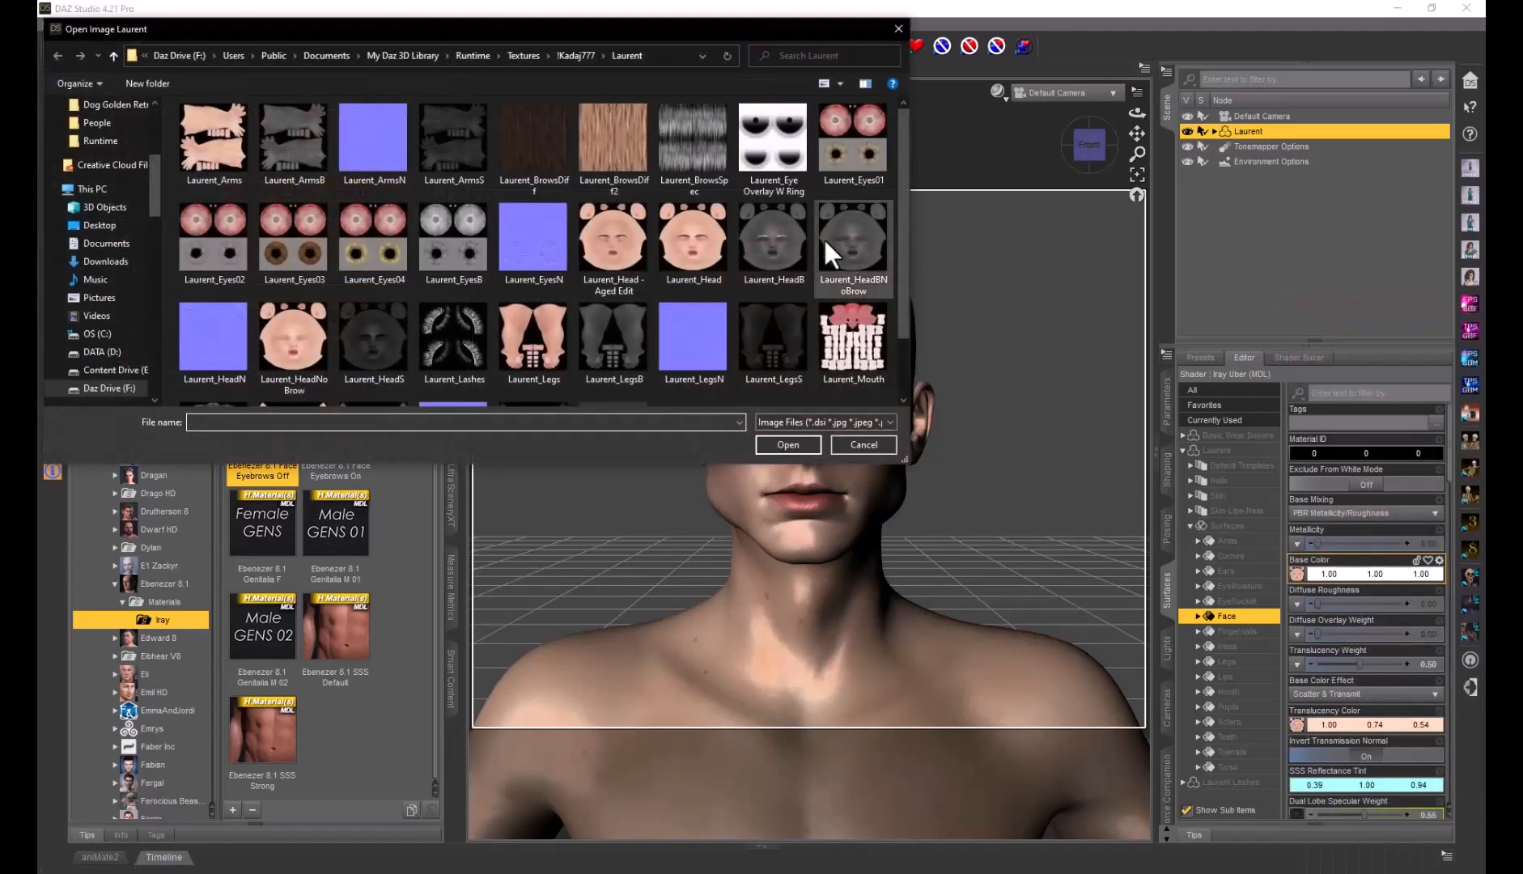
{"action": "left_click", "coordinate": [624, 250]}
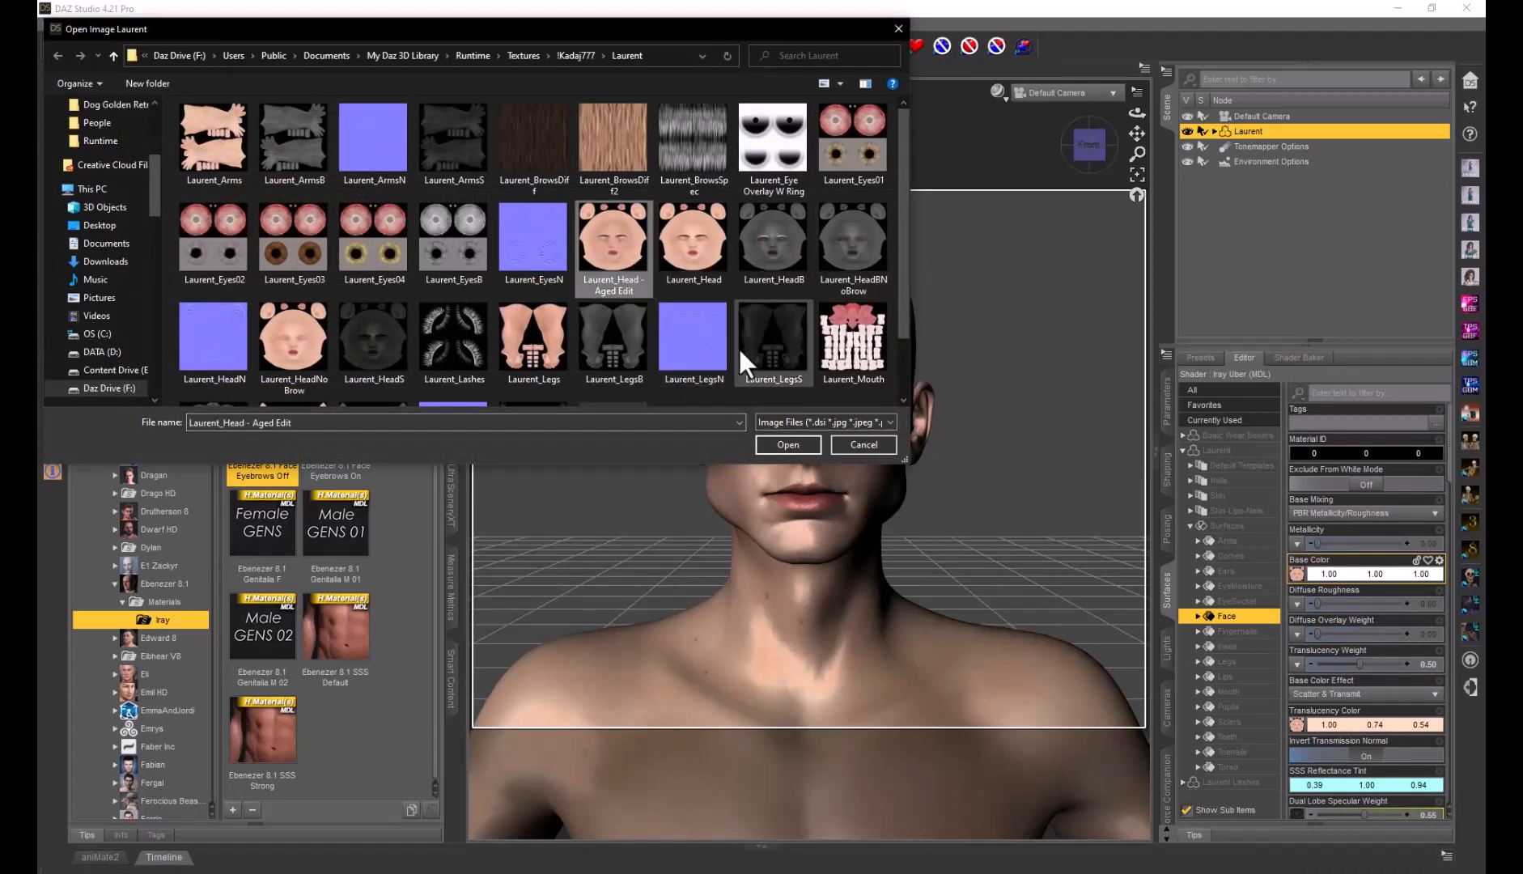
{"action": "left_click", "coordinate": [799, 444]}
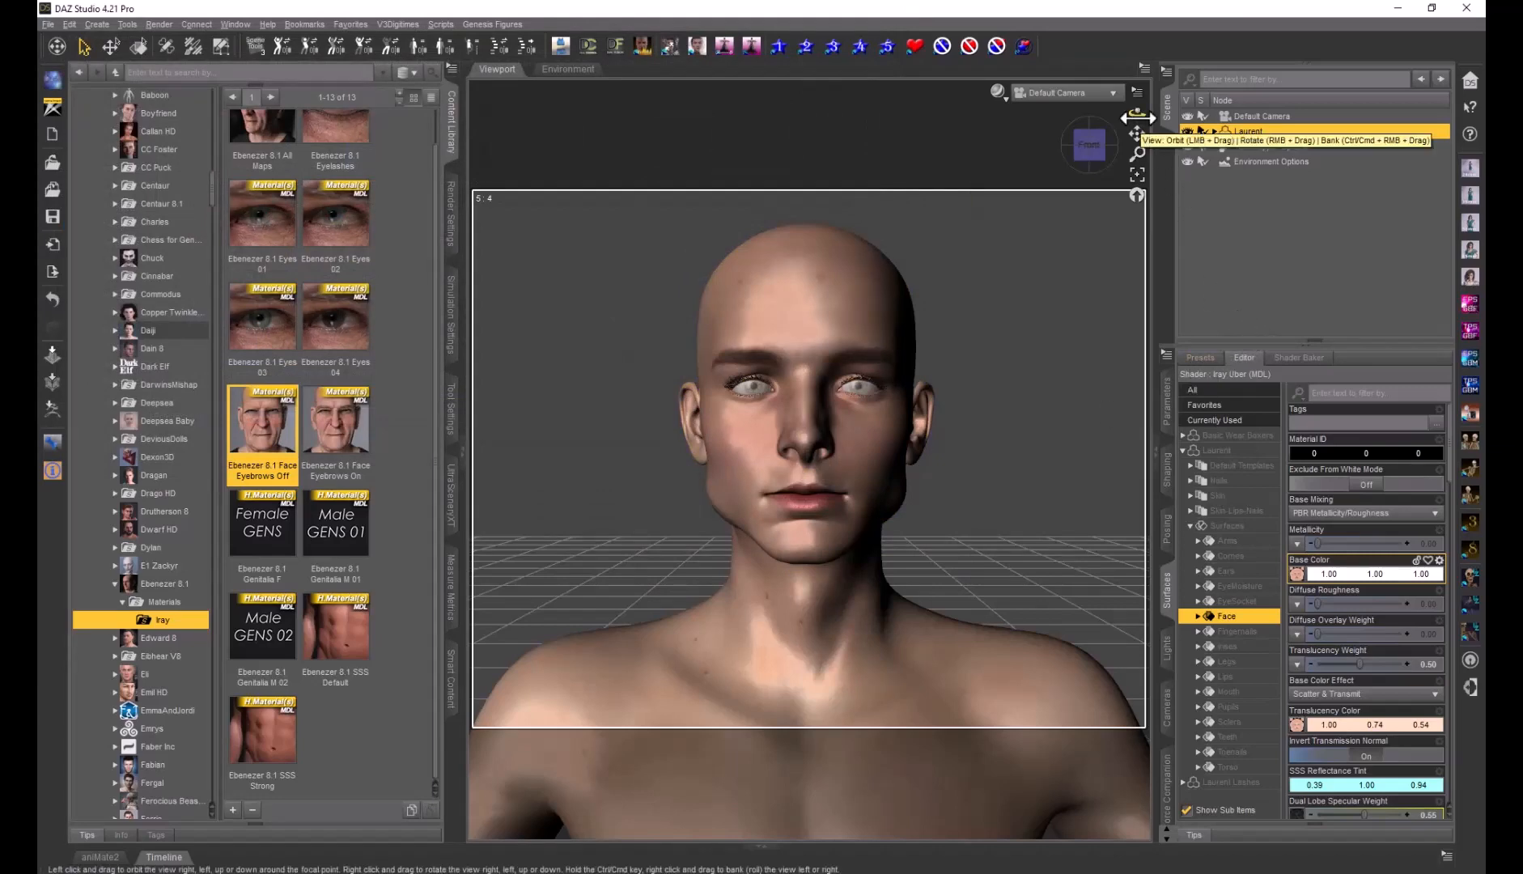
{"action": "left_click", "coordinate": [997, 94]}
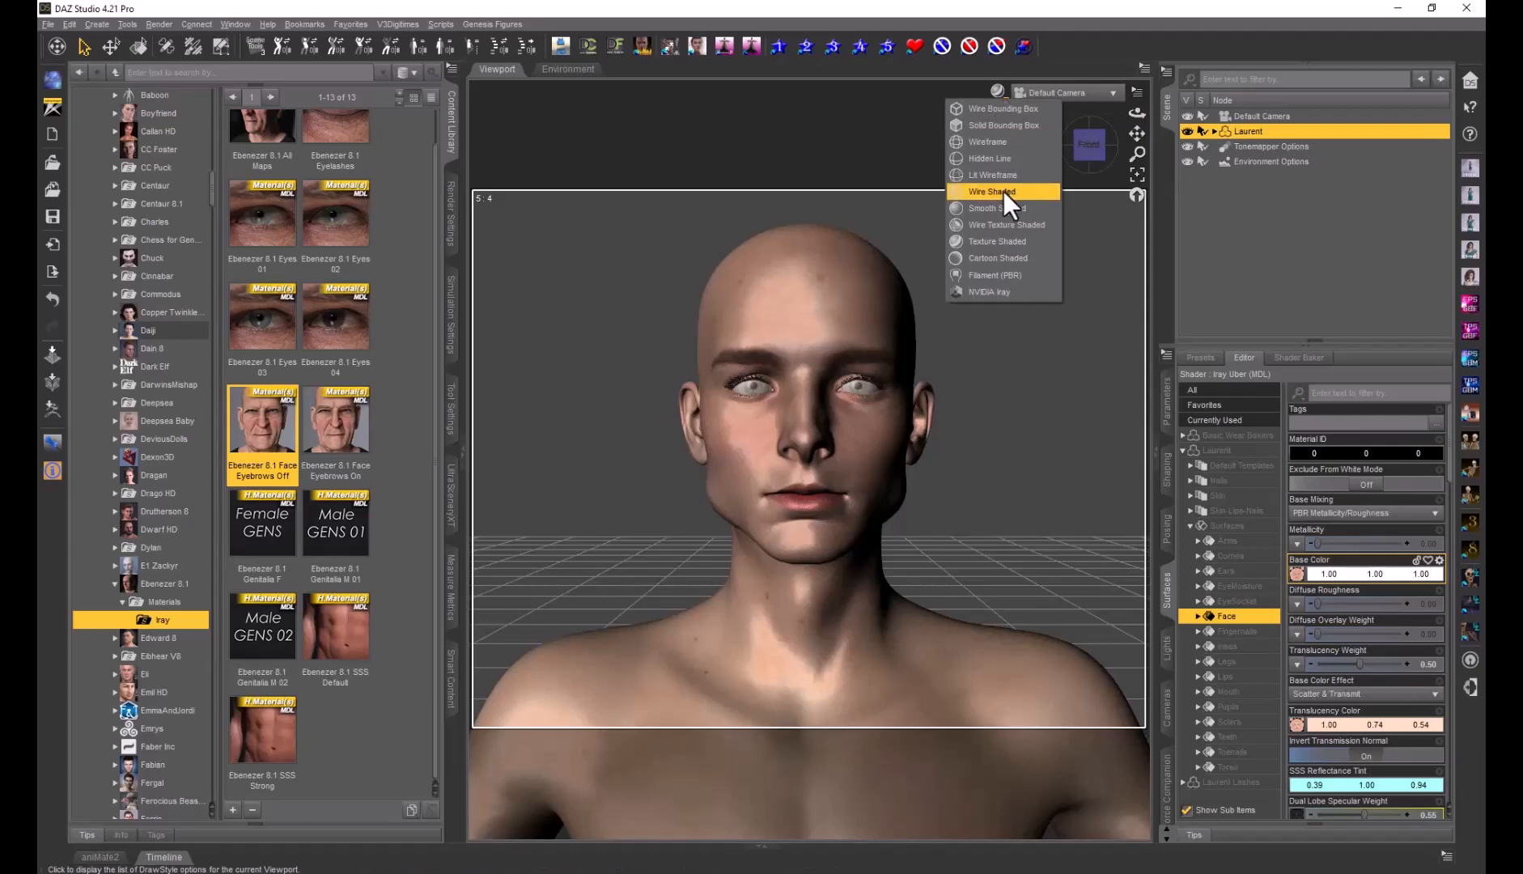
{"action": "left_click", "coordinate": [1007, 290]}
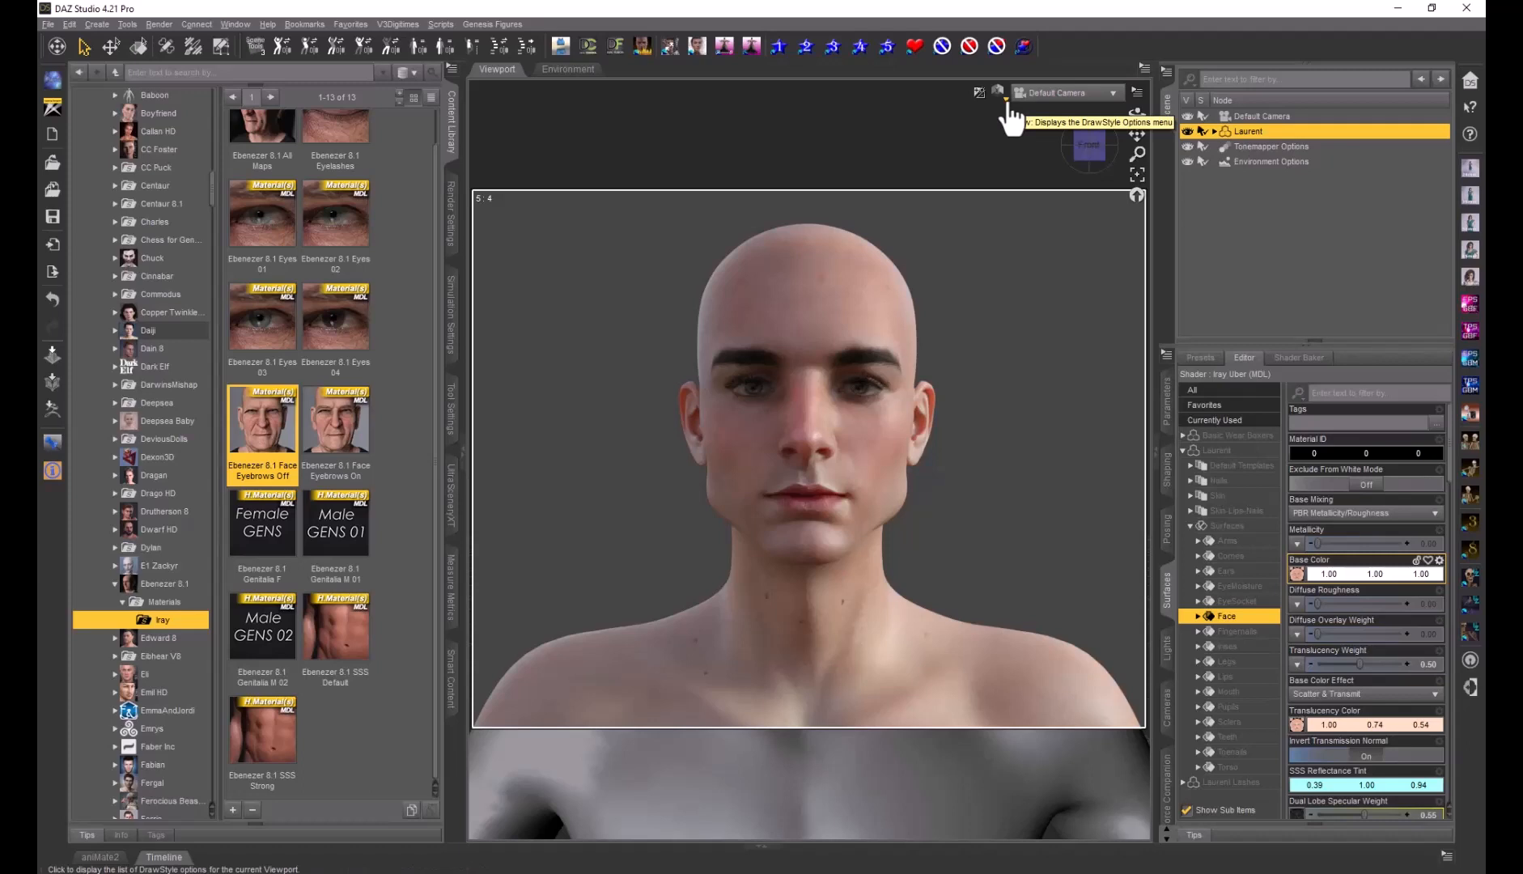
{"action": "left_click", "coordinate": [52, 301]}
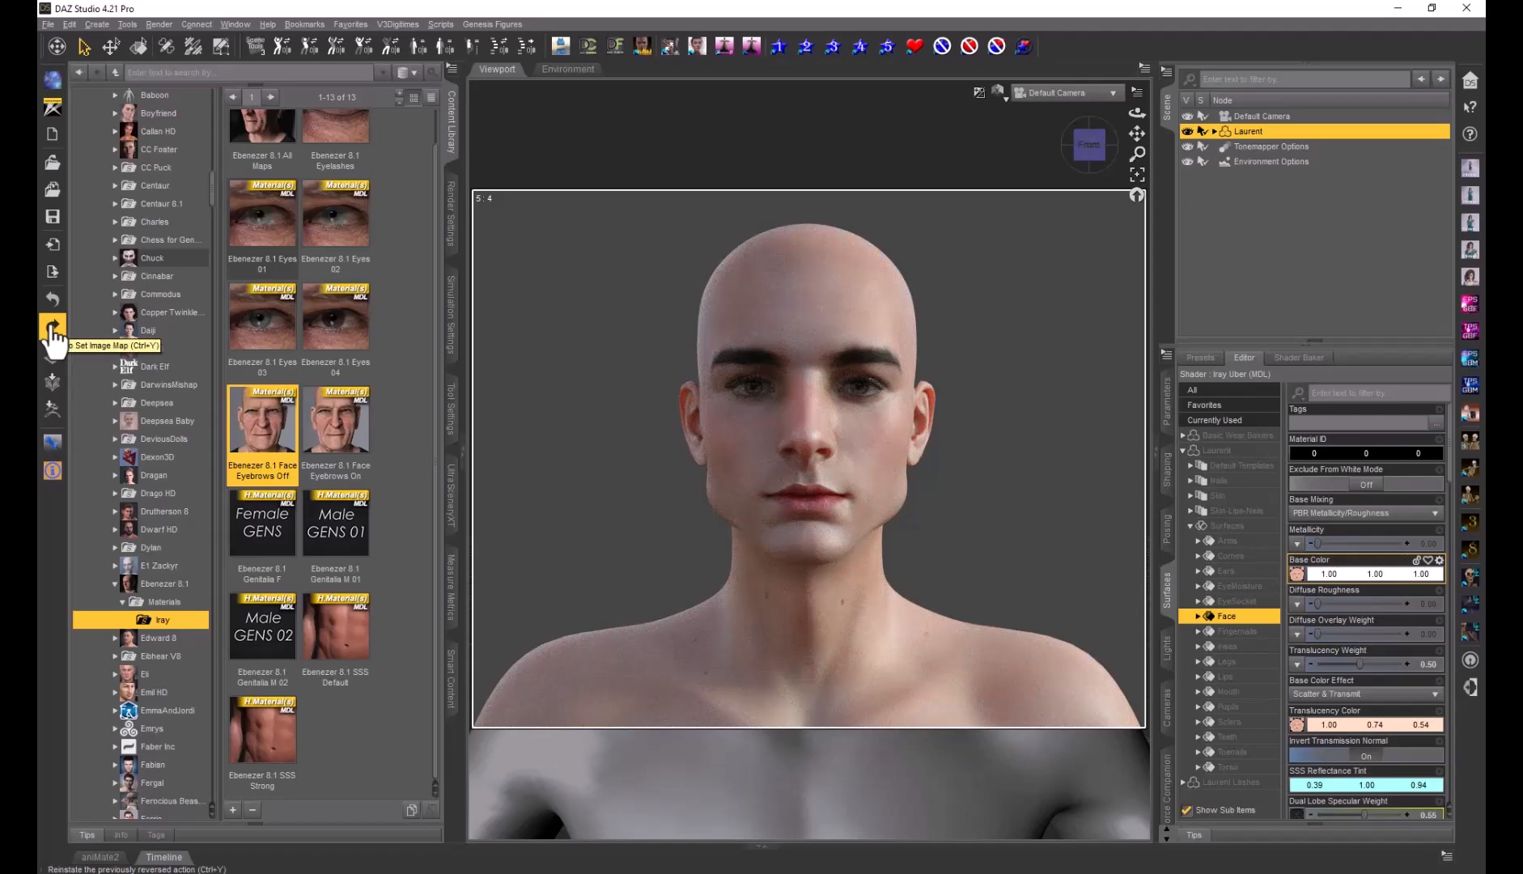
{"action": "left_click", "coordinate": [52, 328]}
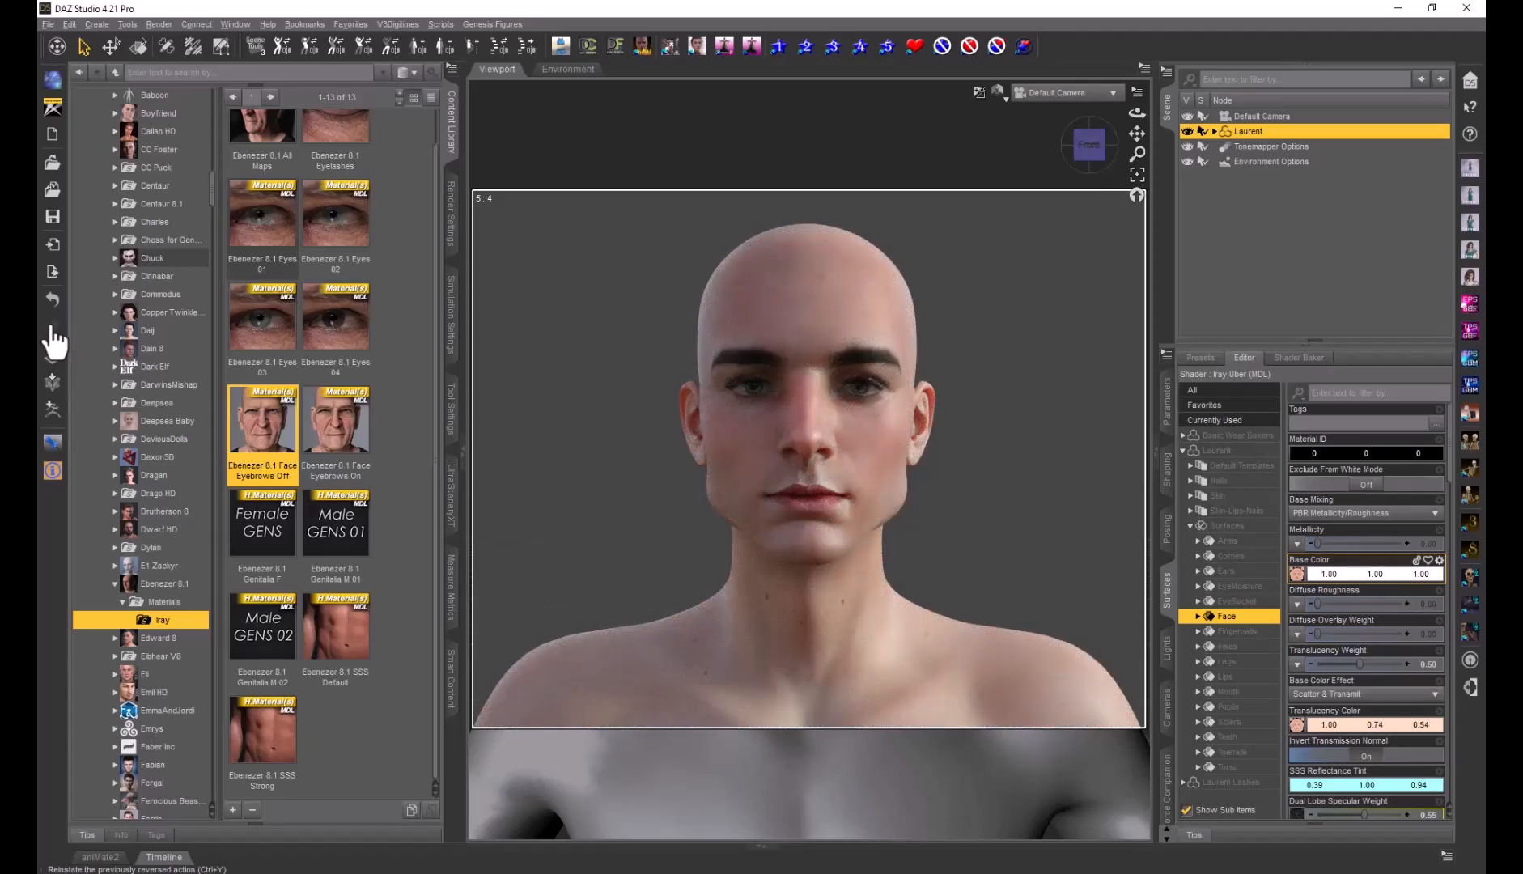
{"action": "left_click", "coordinate": [1005, 102]}
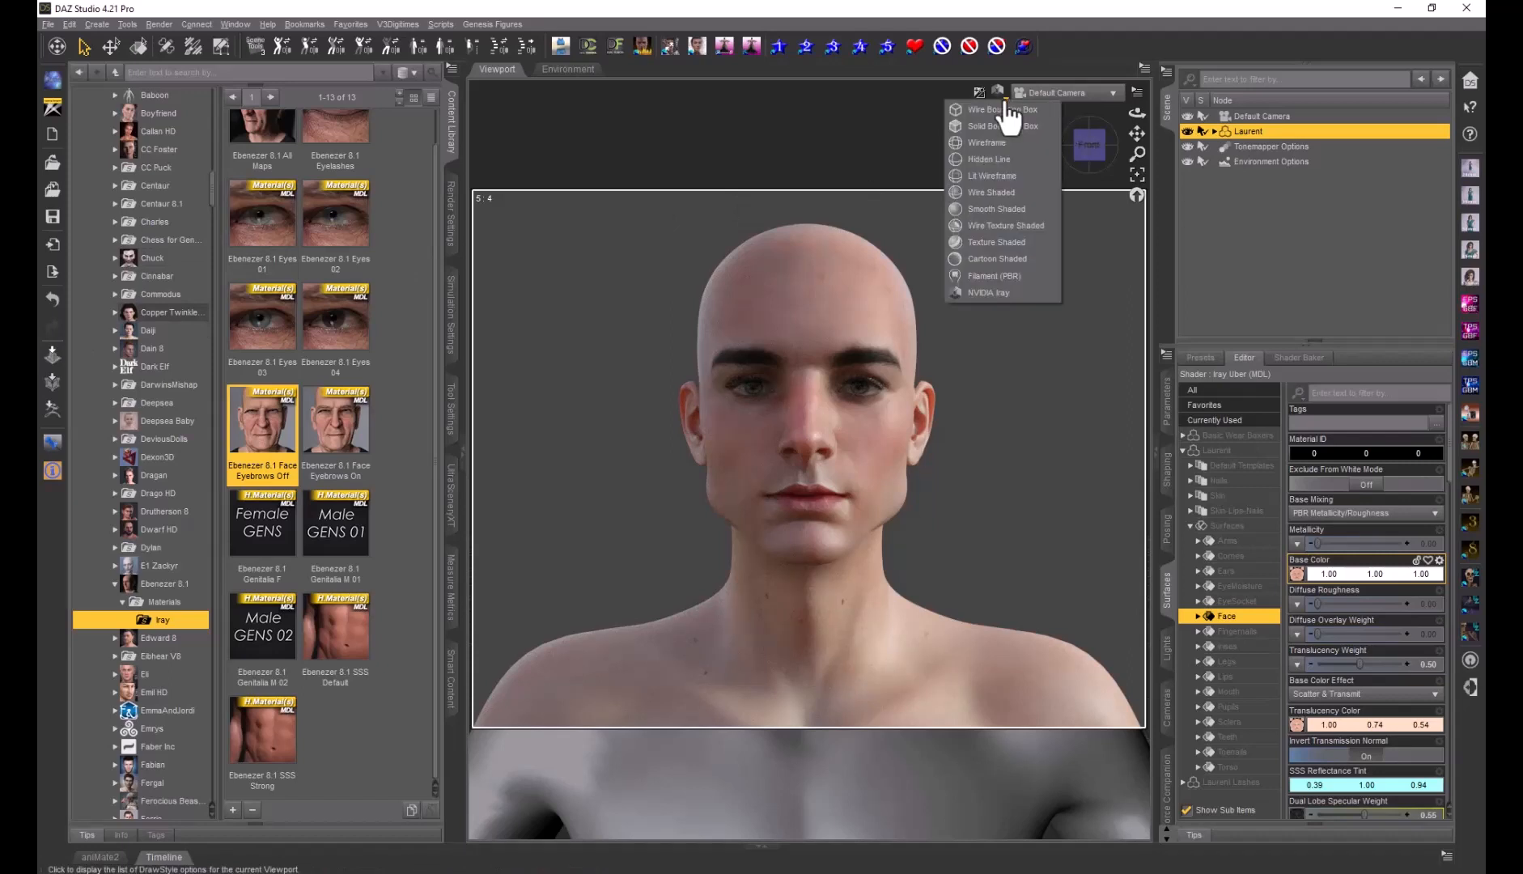
{"action": "left_click", "coordinate": [994, 239]}
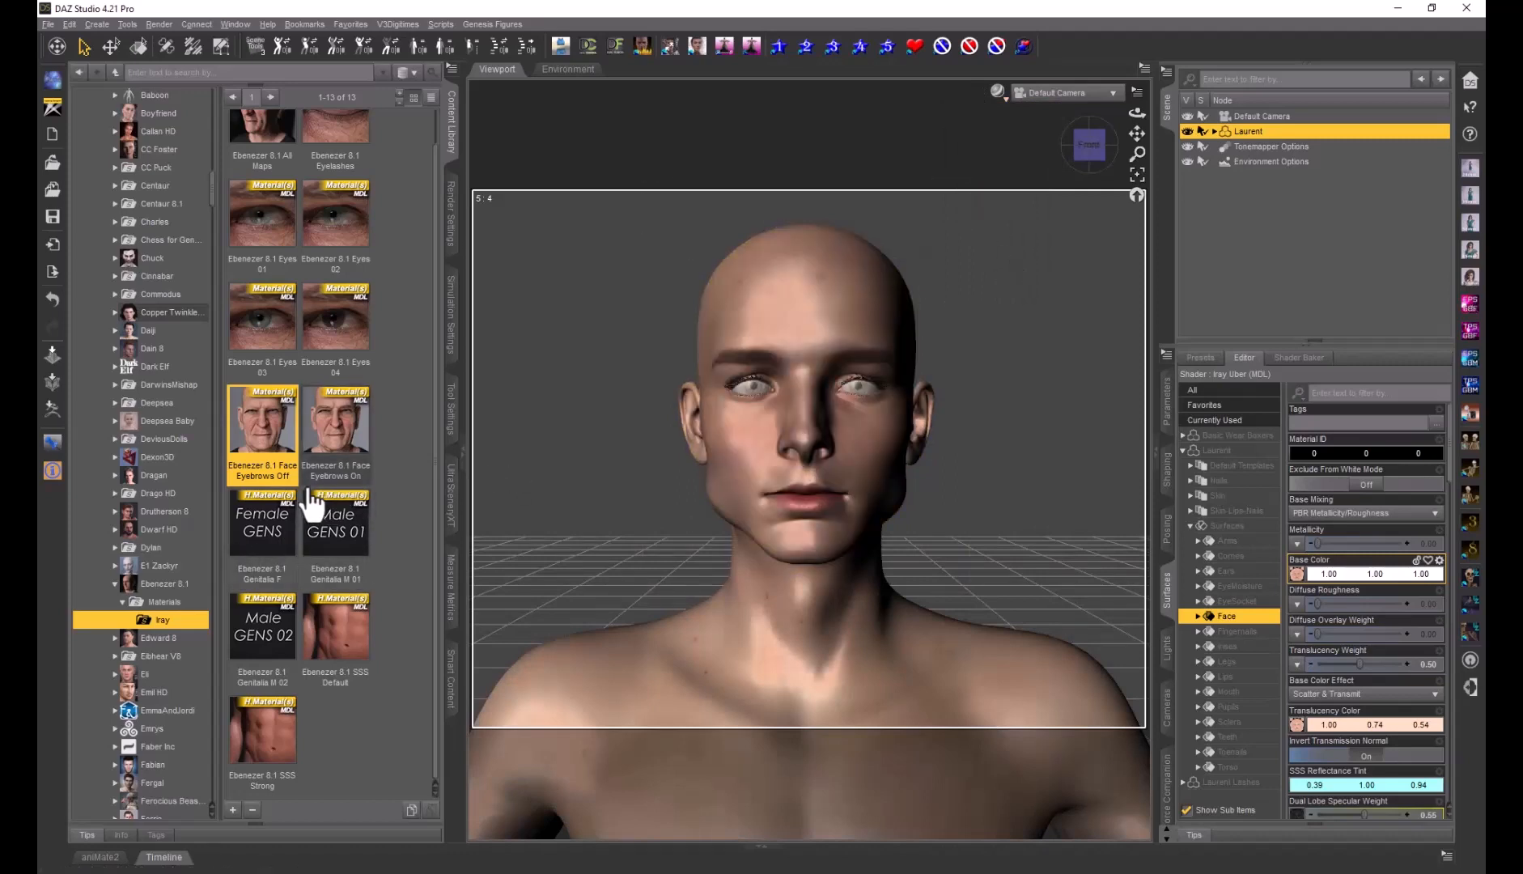
Browse the Face Normal Map for Laurent_HeadN and drag the file over to Photoshop
{"action": "mouse_move", "coordinate": [309, 494]}
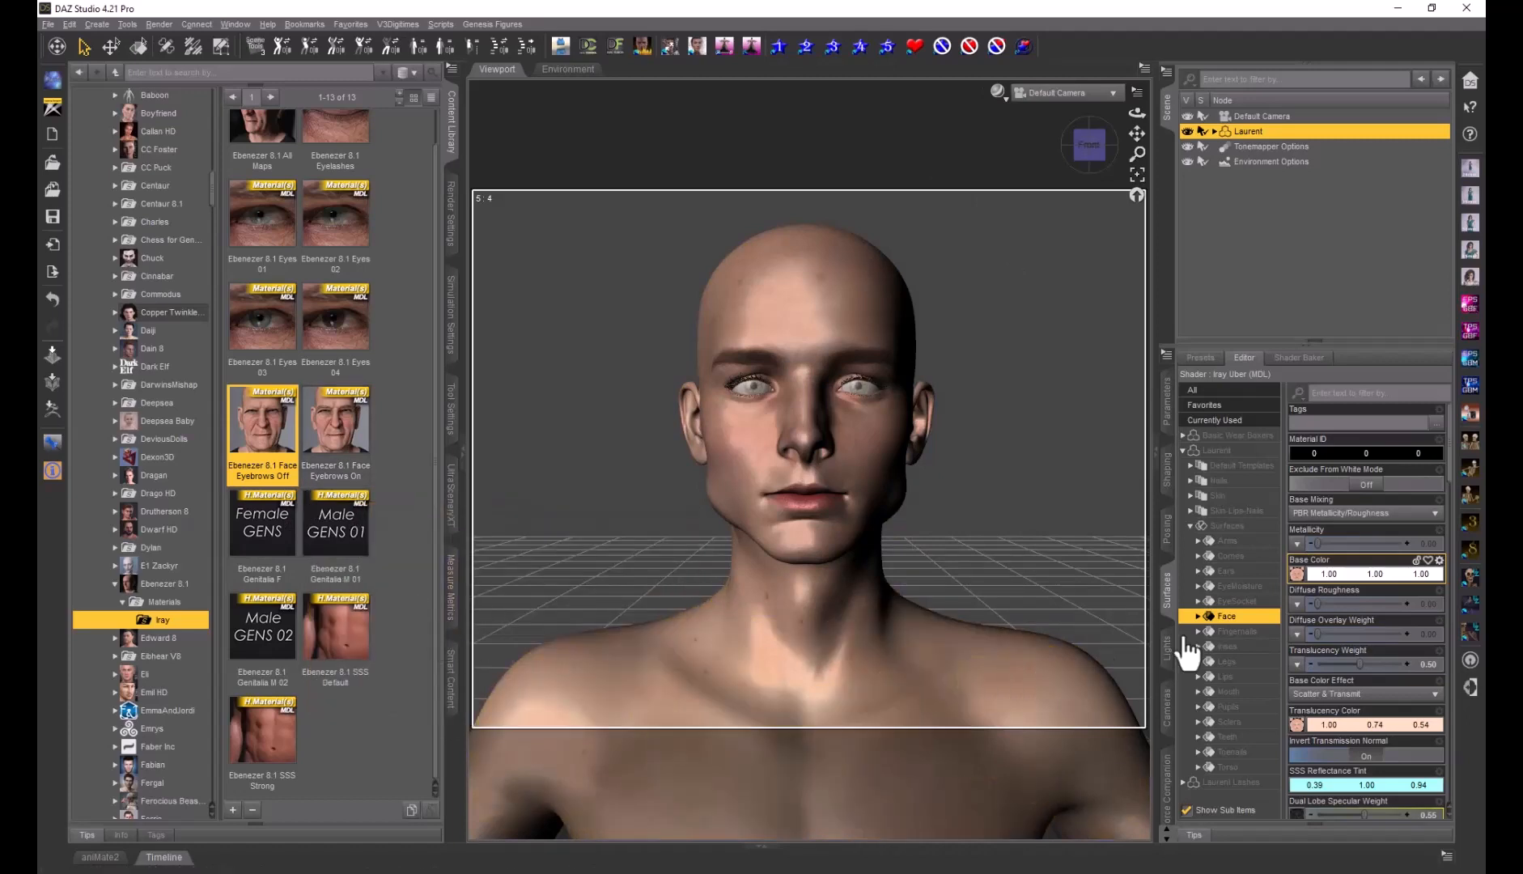
{"action": "scroll", "coordinate": [1339, 575], "scroll_direction": "down", "scroll_amount": 3}
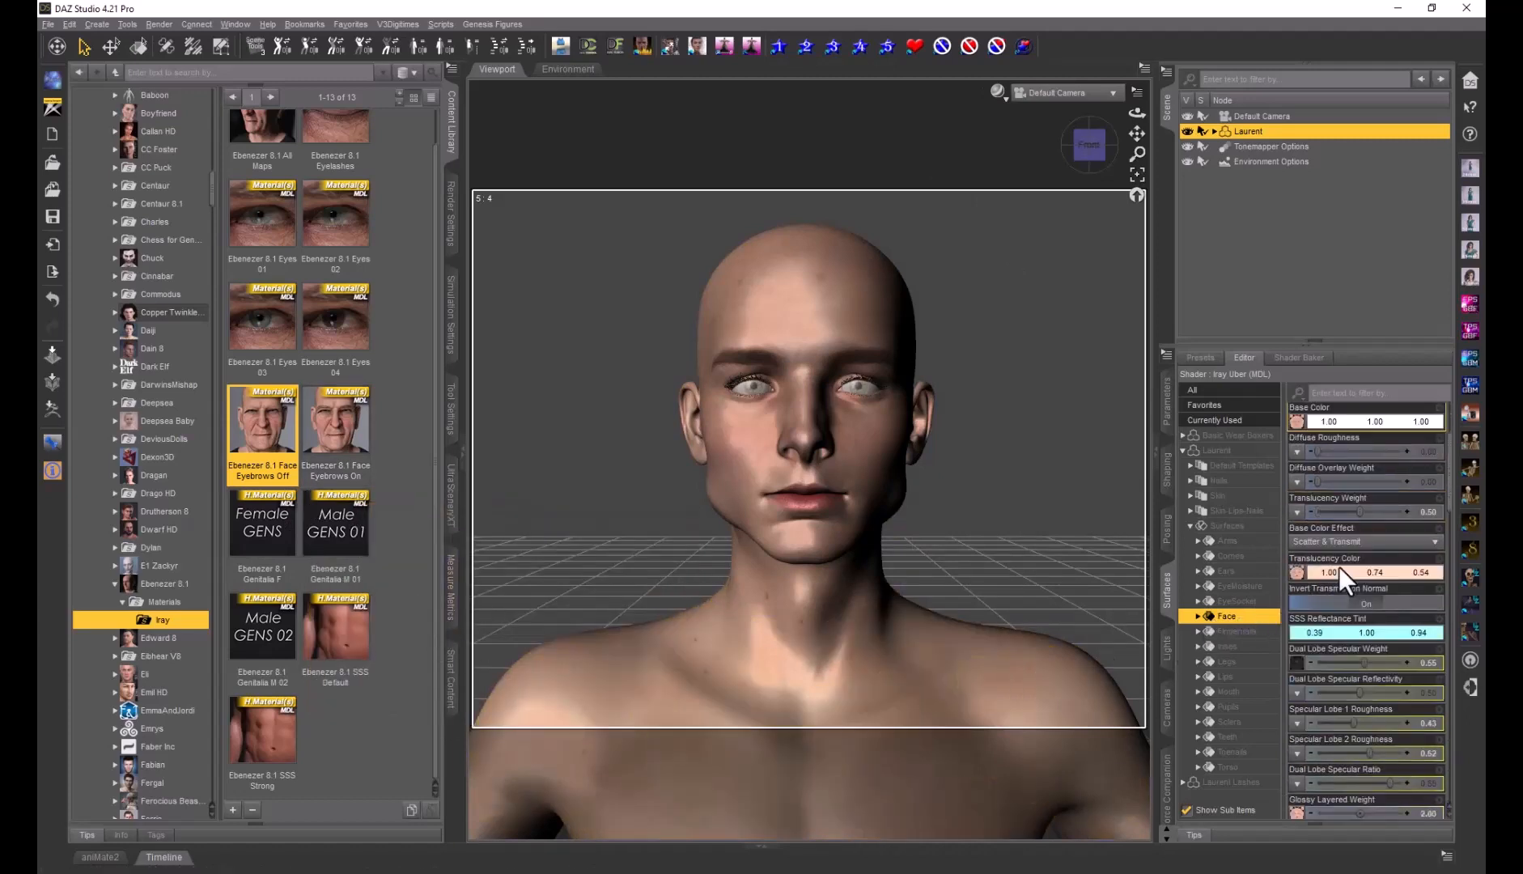
{"action": "scroll", "coordinate": [1339, 567], "scroll_direction": "down", "scroll_amount": 3}
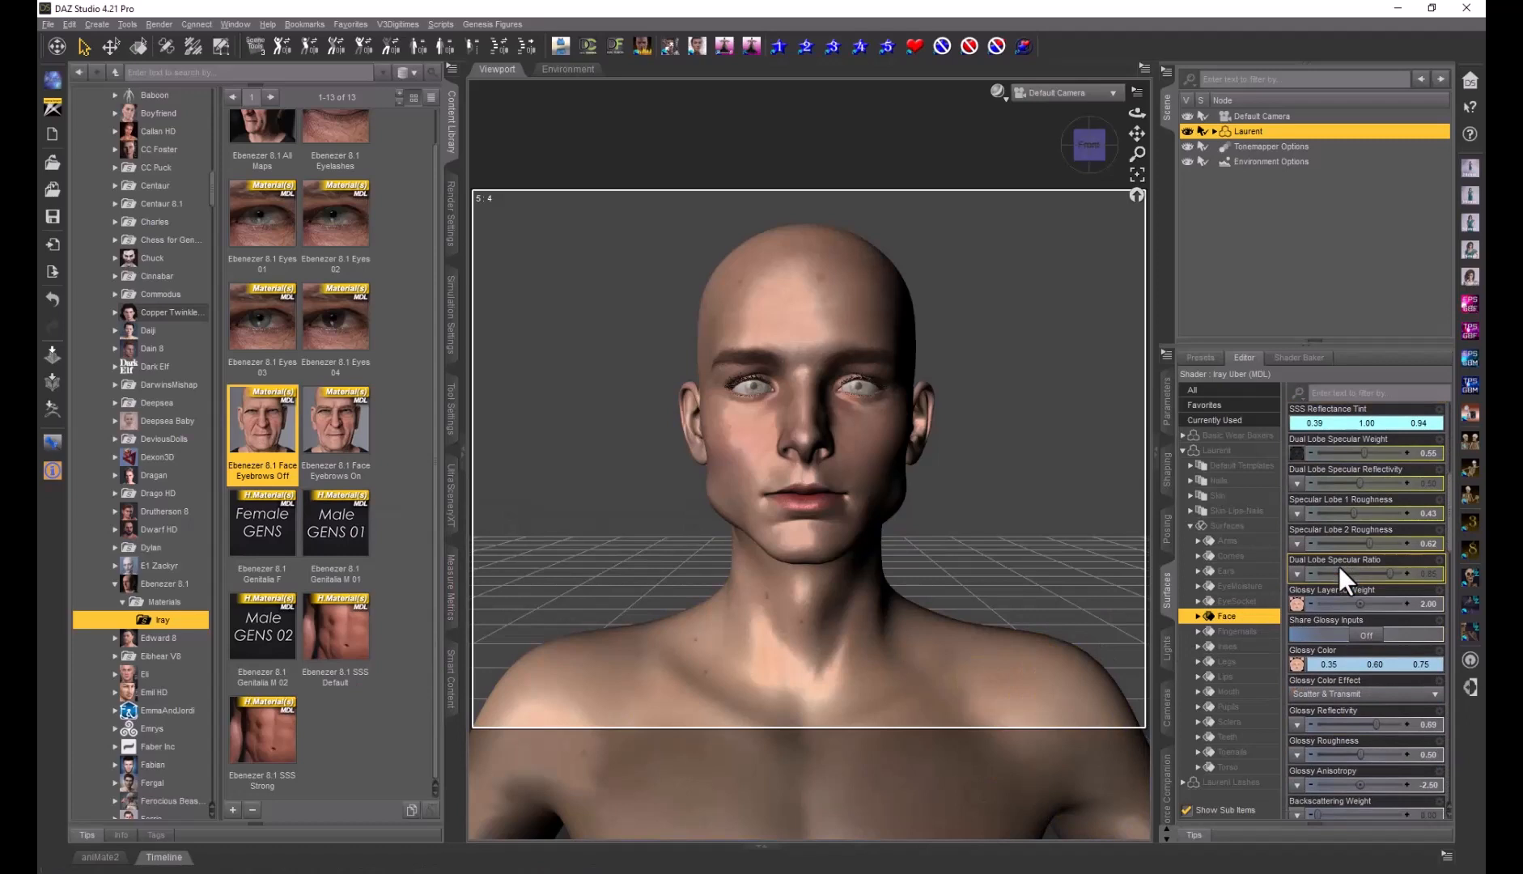
{"action": "scroll", "coordinate": [1338, 566], "scroll_direction": "down", "scroll_amount": 3}
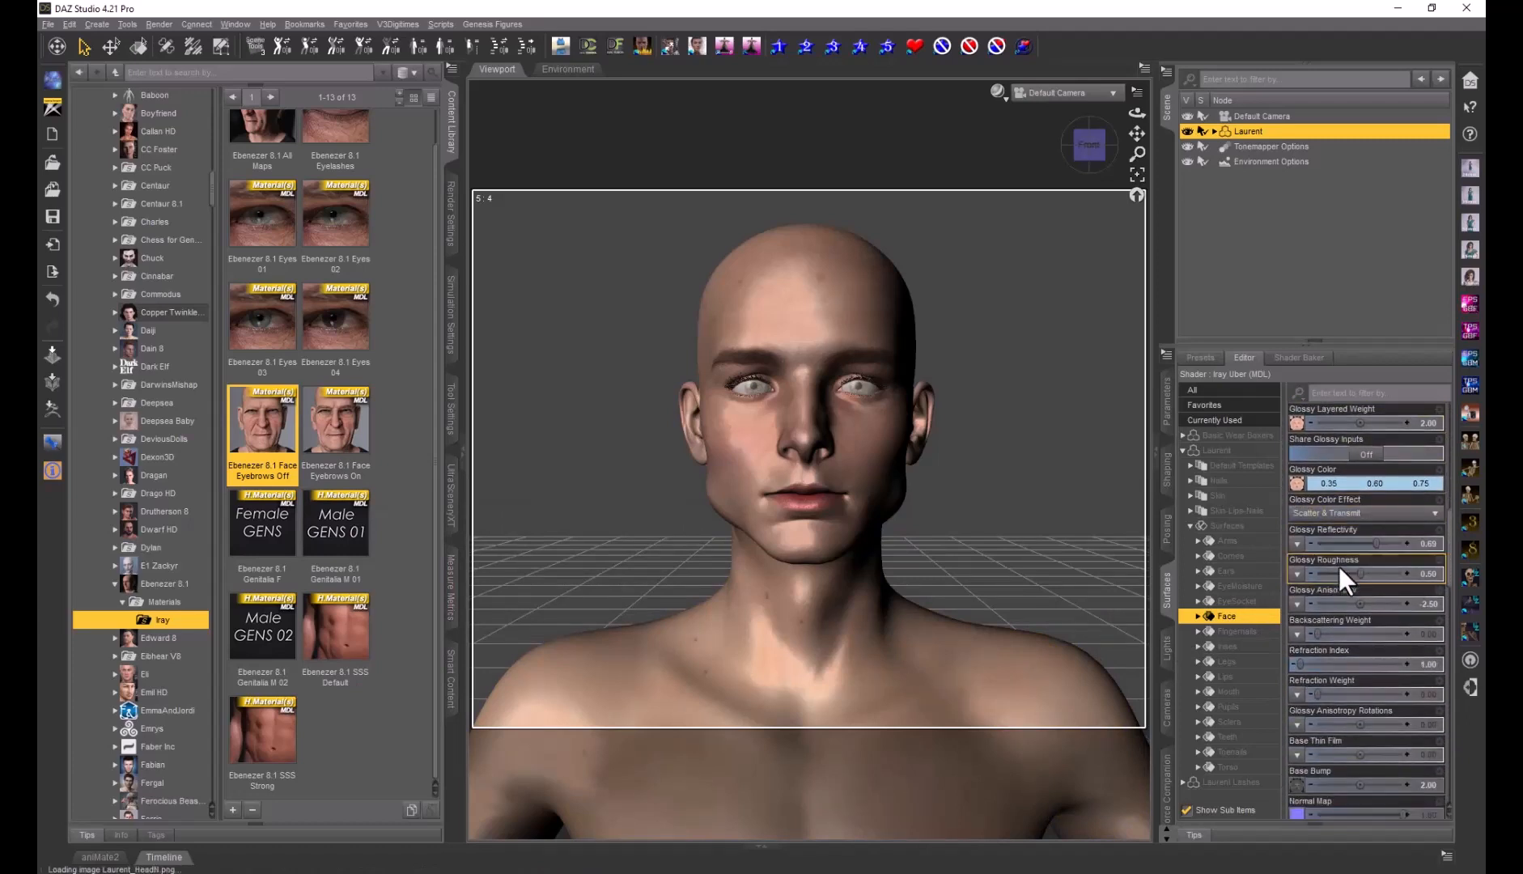
{"action": "scroll", "coordinate": [1339, 567], "scroll_direction": "down", "scroll_amount": 3}
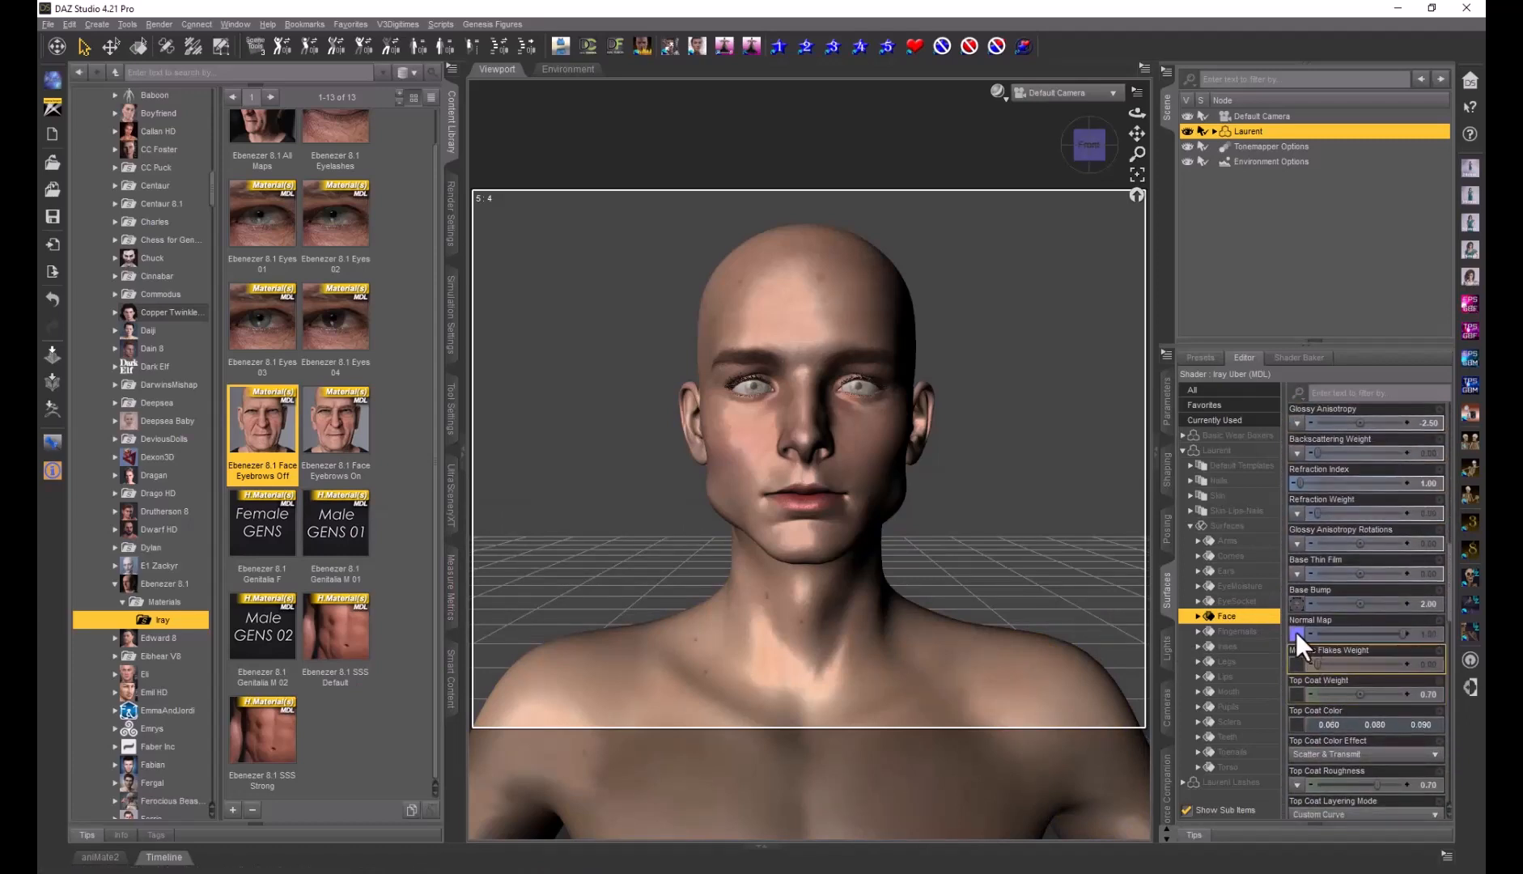
{"action": "mouse_move", "coordinate": [1296, 640]}
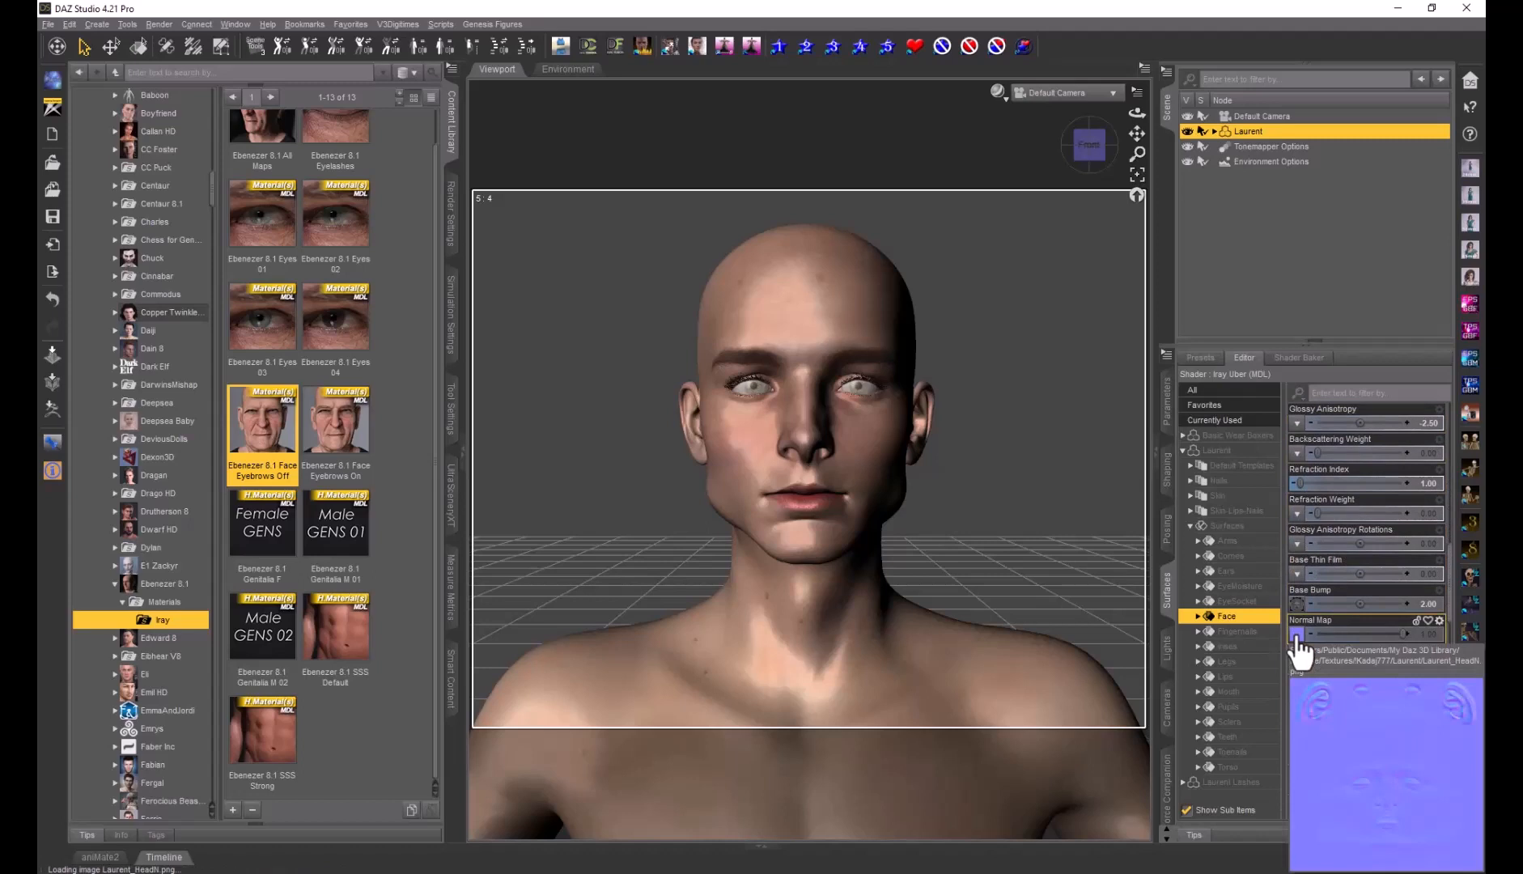
{"action": "left_click", "coordinate": [1296, 639]}
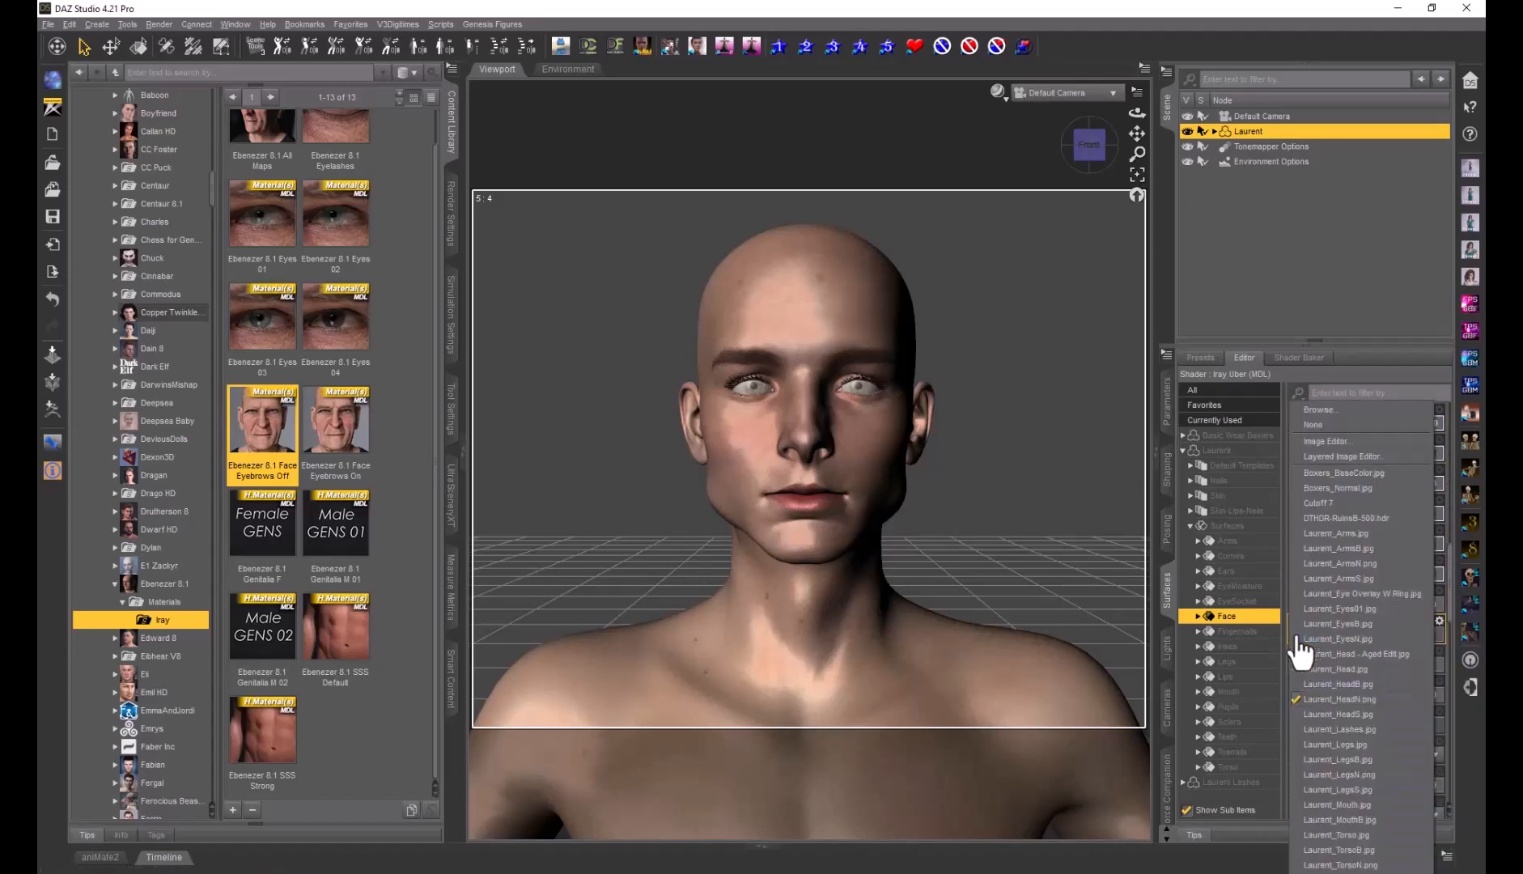
{"action": "left_click", "coordinate": [1321, 410]}
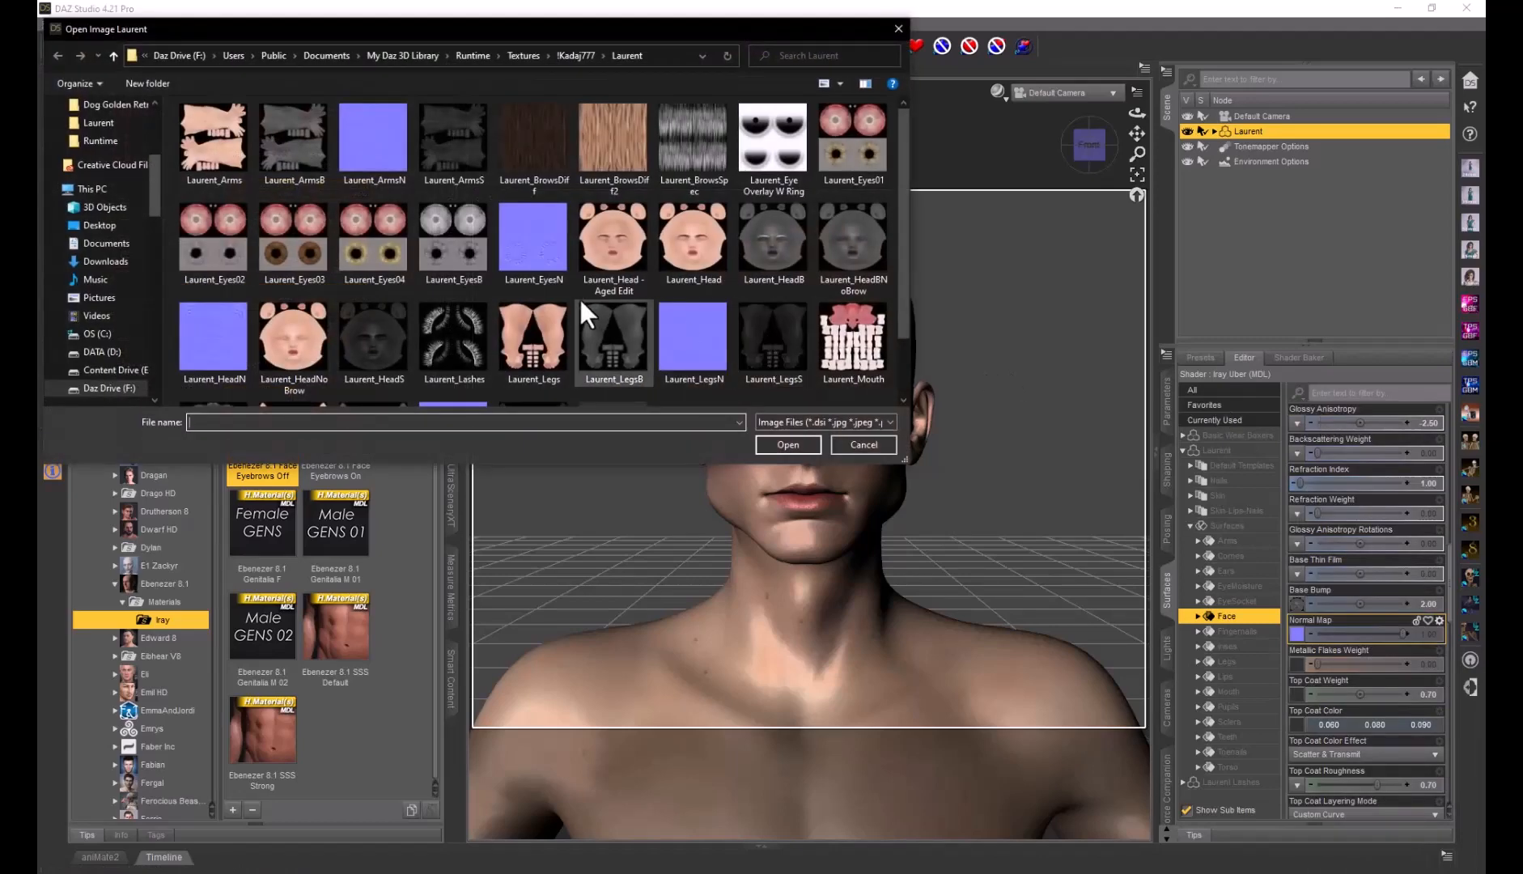
{"action": "left_click", "coordinate": [212, 329]}
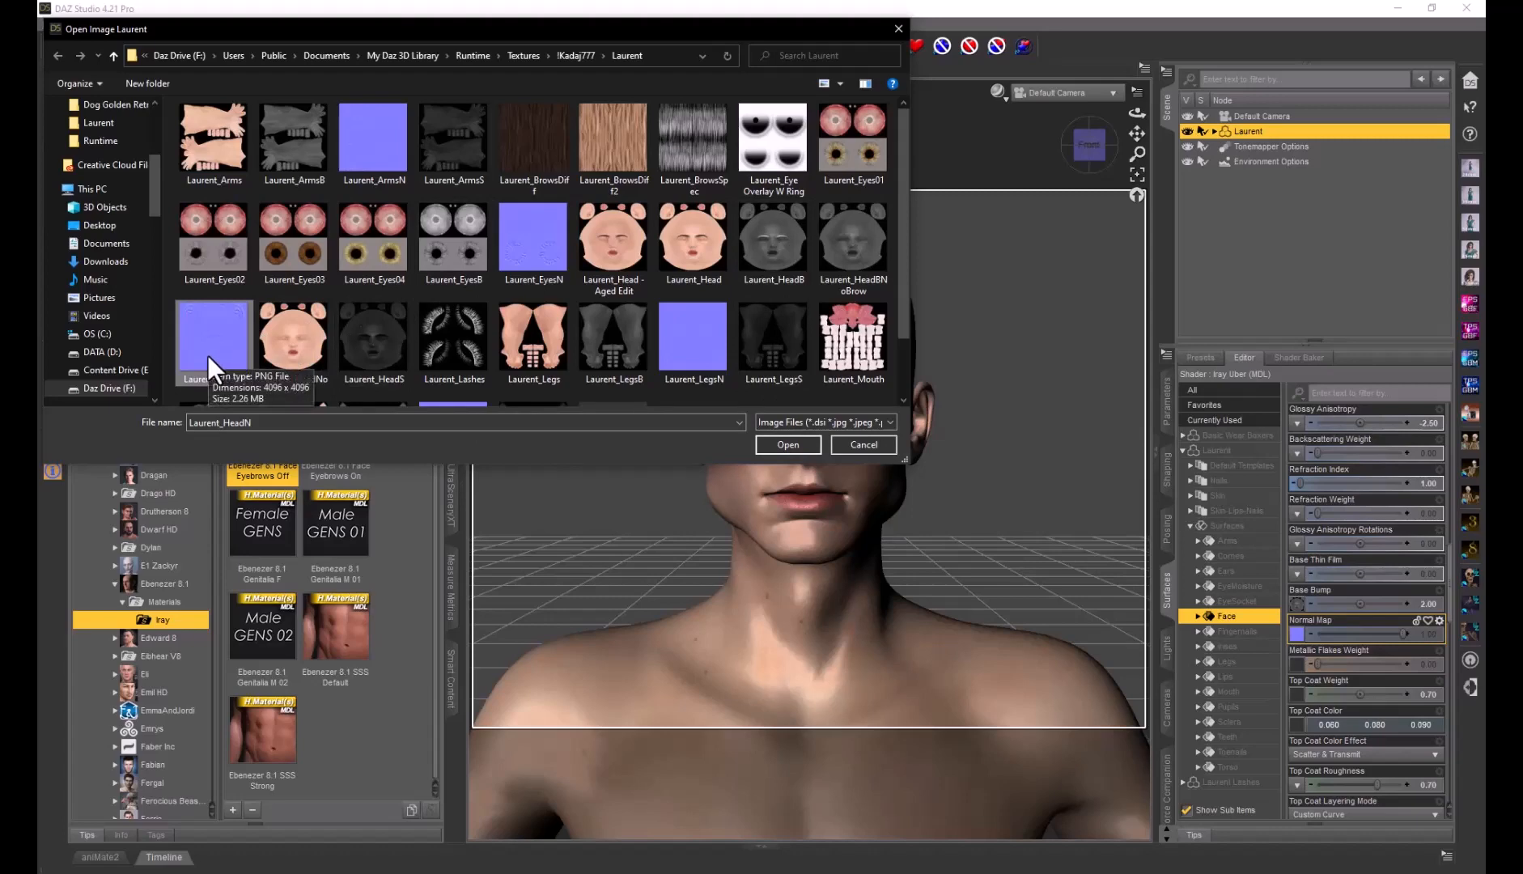
{"action": "left_click_drag", "start_coordinate": [305, 502], "coordinate": [1016, 520]}
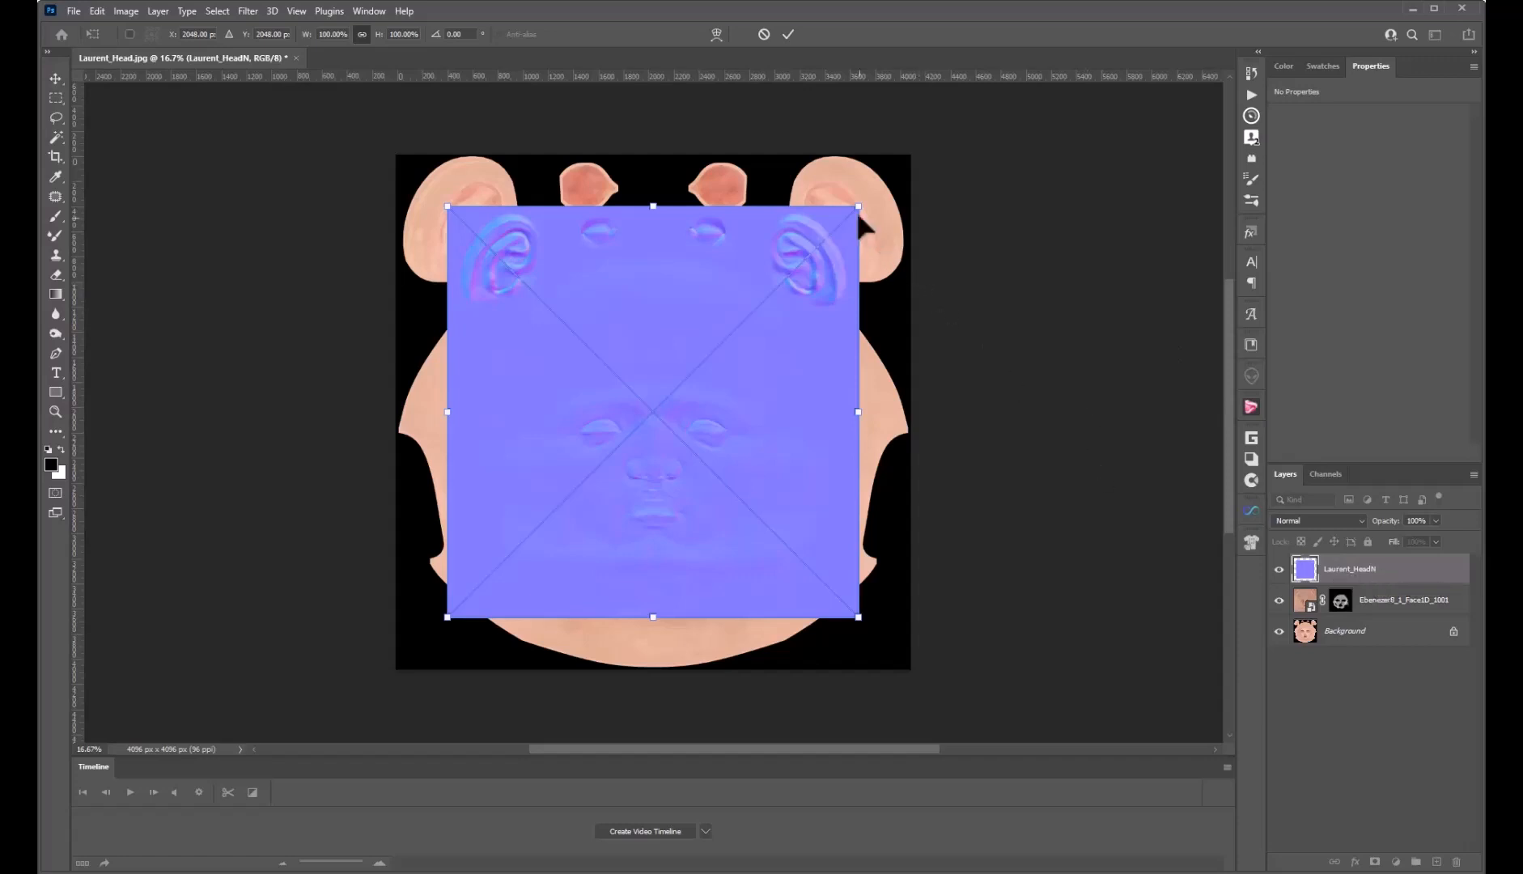
Stretch the Laurent_HeadN layer to fill the 4074 × 4074 canvas, commit, and return to Daz Studio
{"action": "left_click_drag", "start_coordinate": [860, 204], "coordinate": [909, 156]}
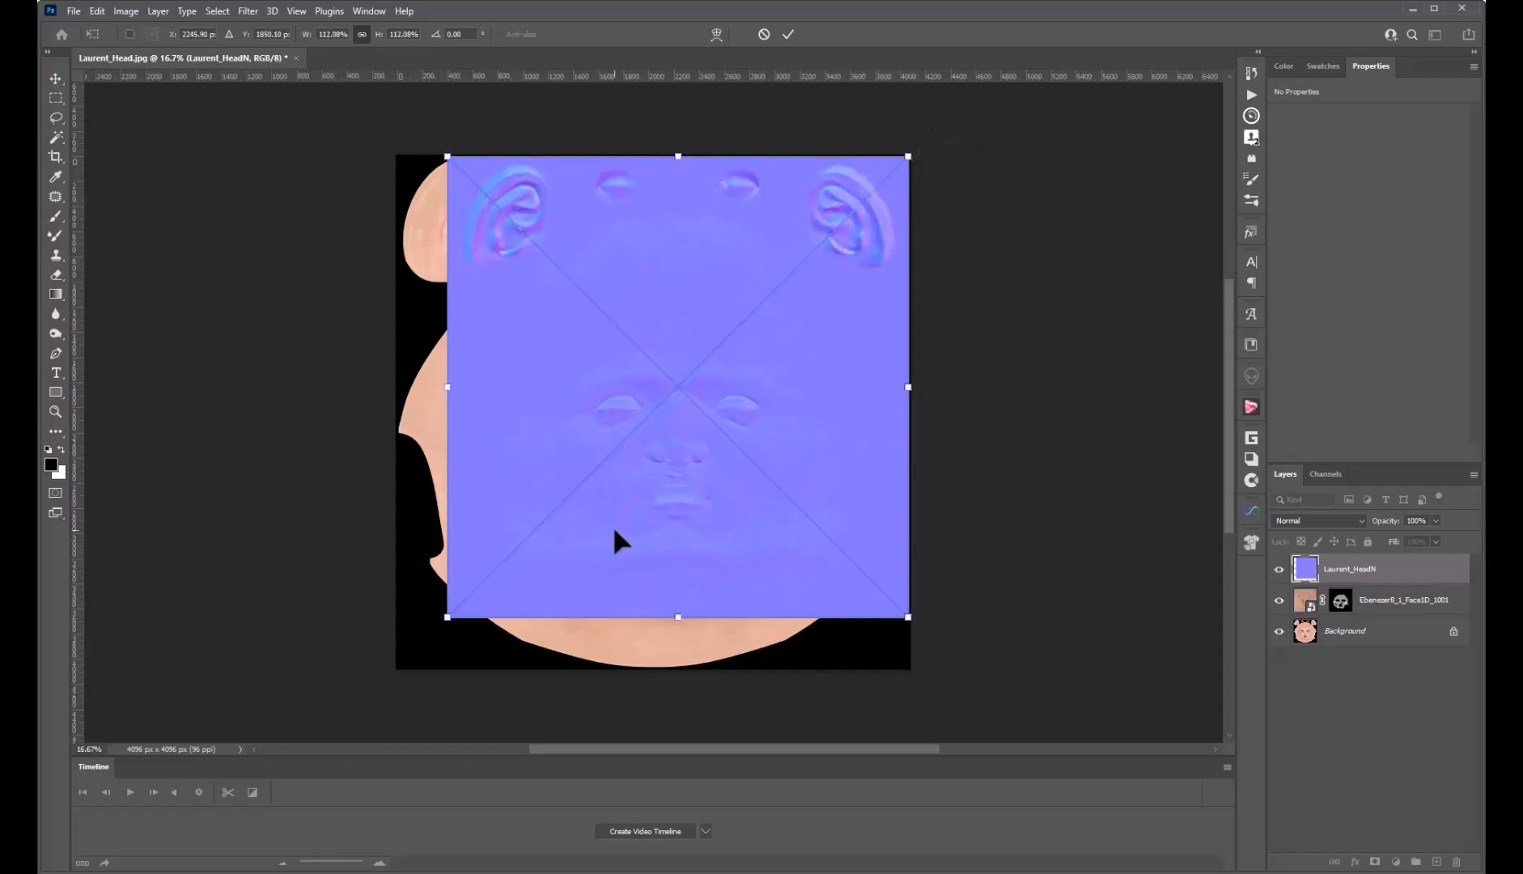
{"action": "left_click_drag", "start_coordinate": [445, 620], "coordinate": [408, 684]}
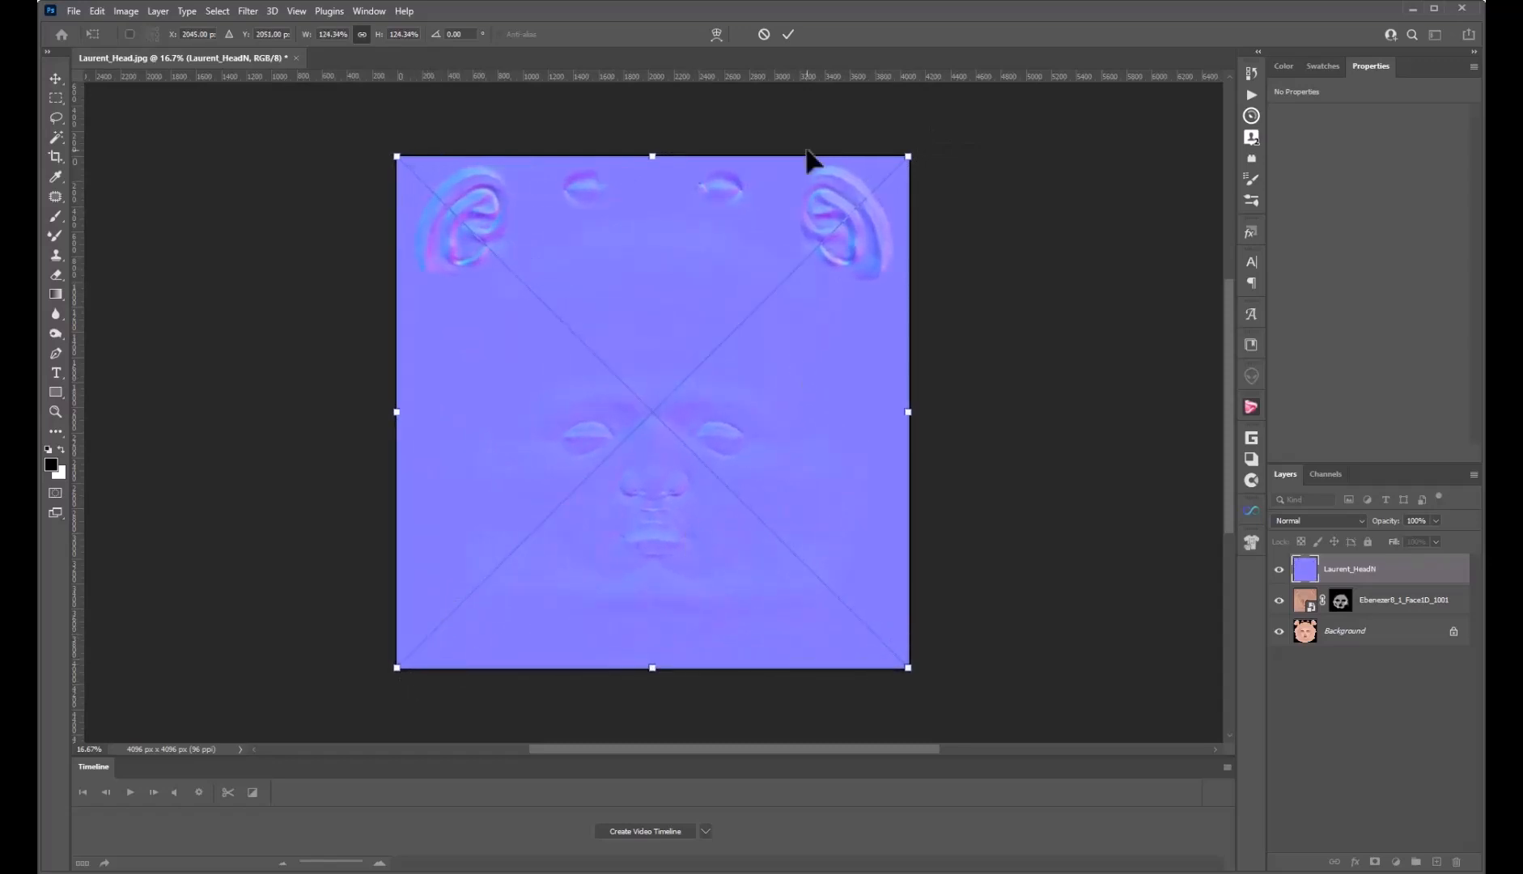
{"action": "left_click", "coordinate": [789, 34]}
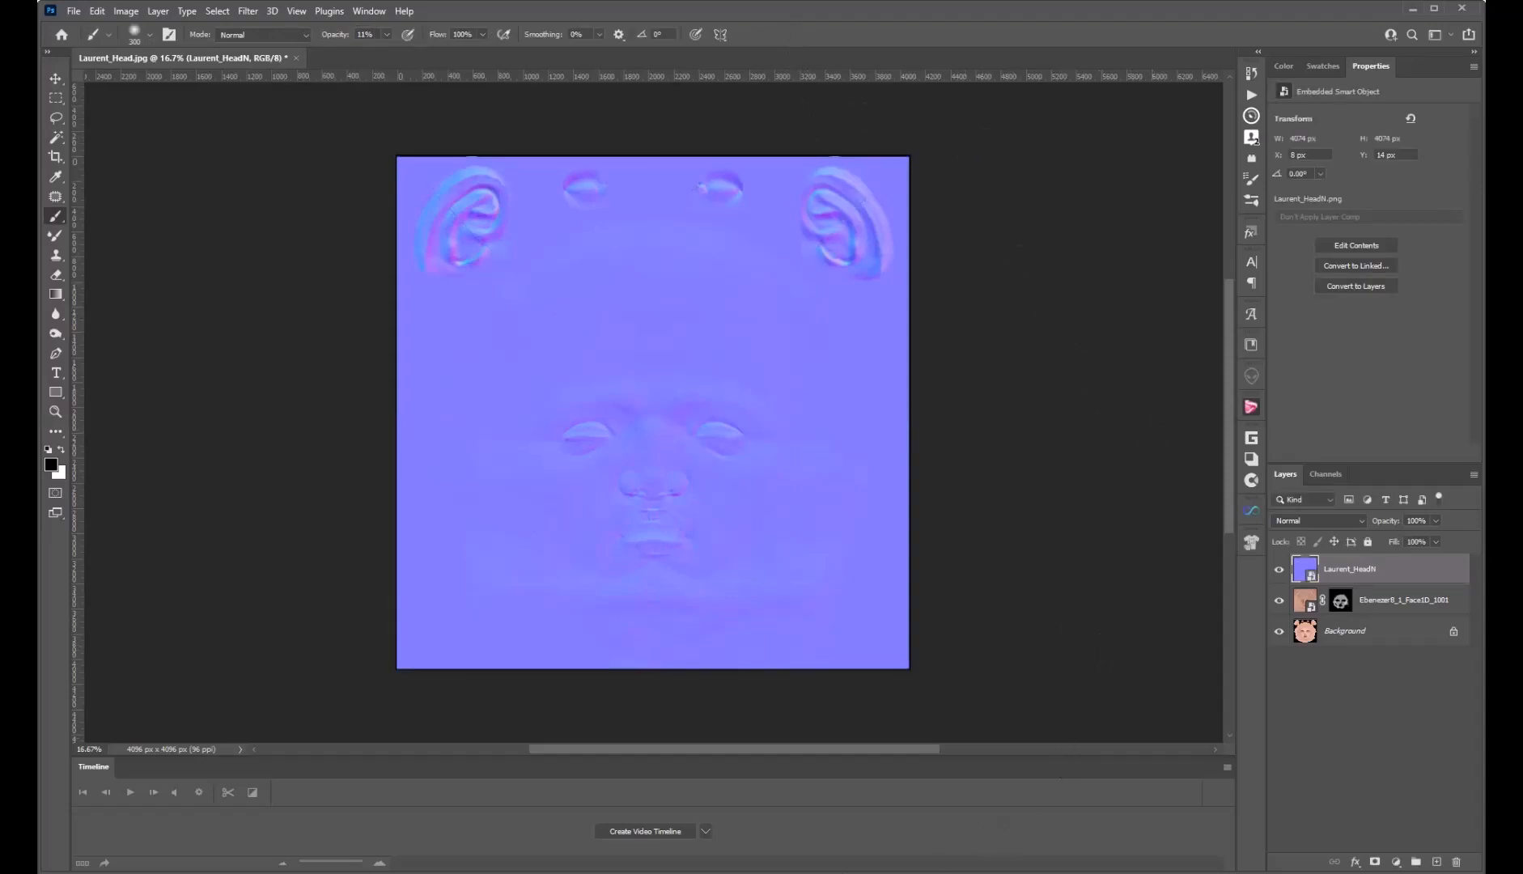
{"action": "mouse_move", "coordinate": [524, 872]}
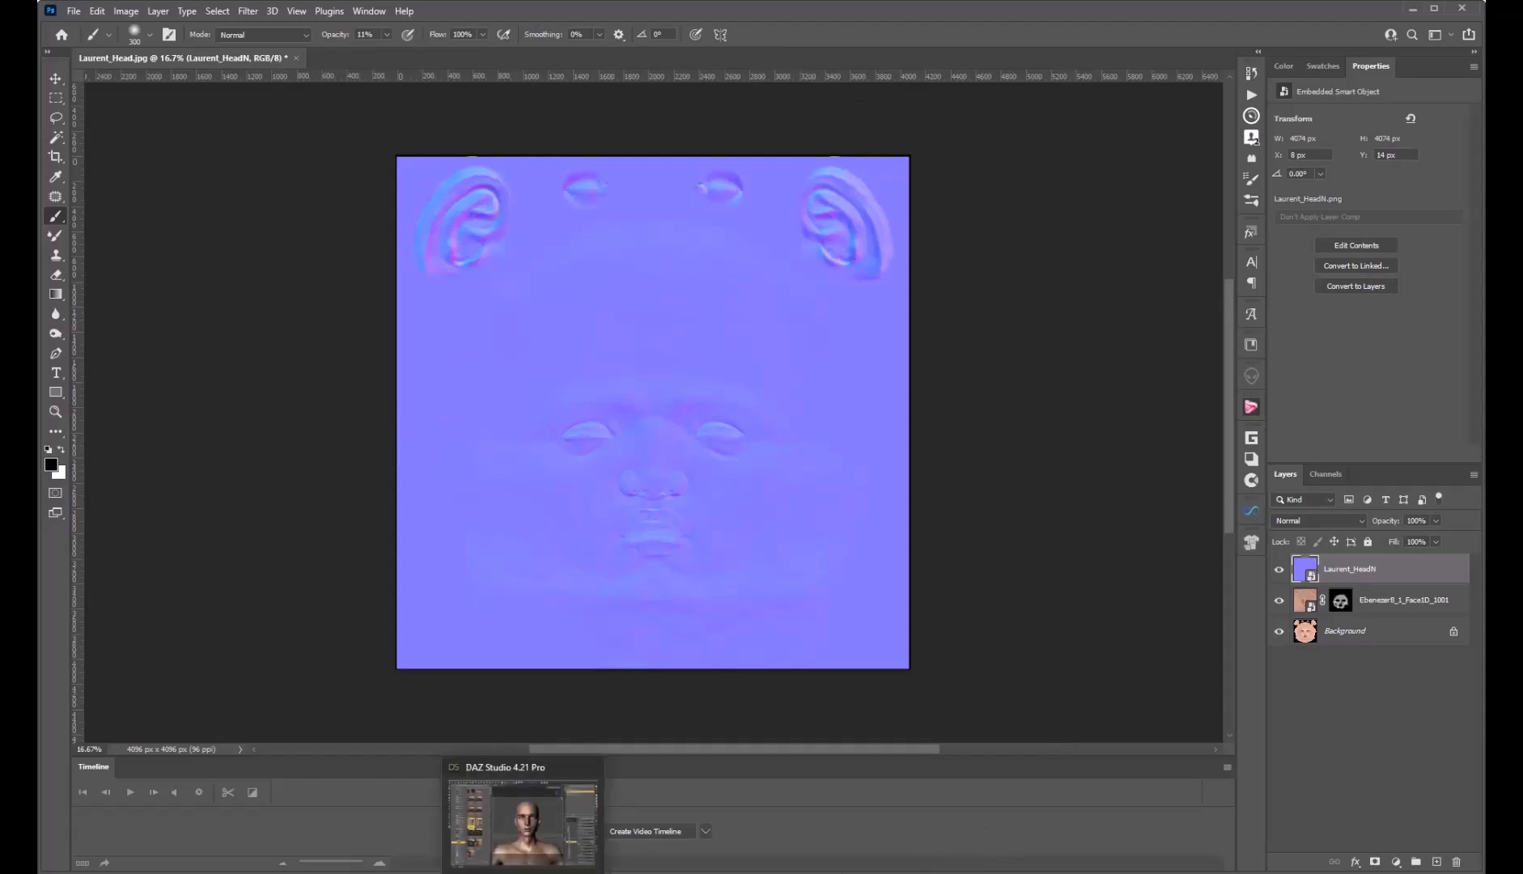
{"action": "left_click", "coordinate": [523, 873]}
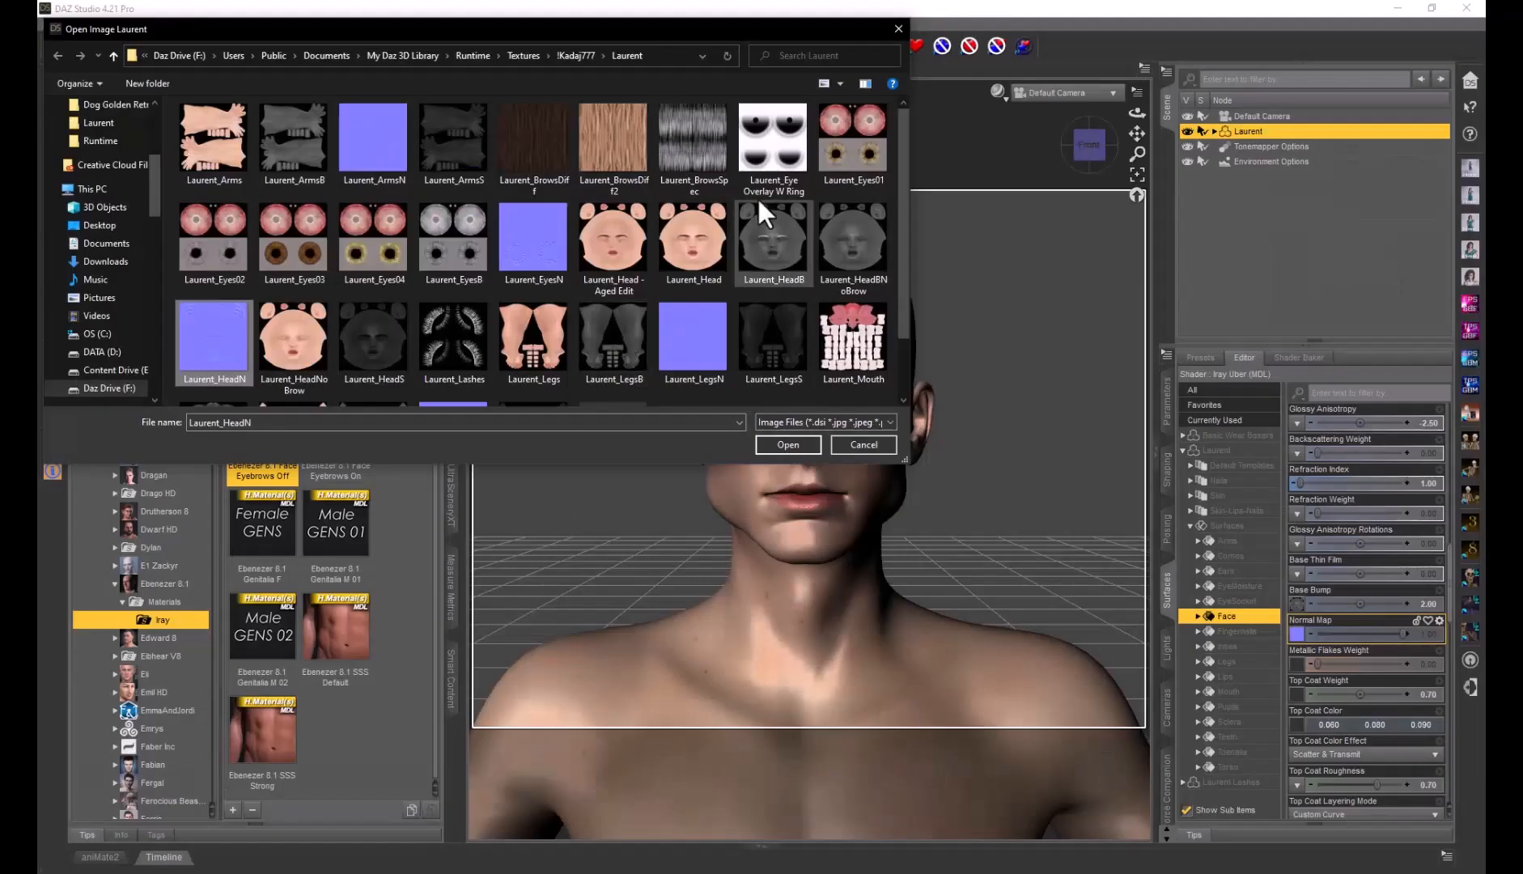
Close the file browser and apply Ebenezer 8.1 Face Eyebrows Off to Laurent
{"action": "left_click", "coordinate": [898, 29]}
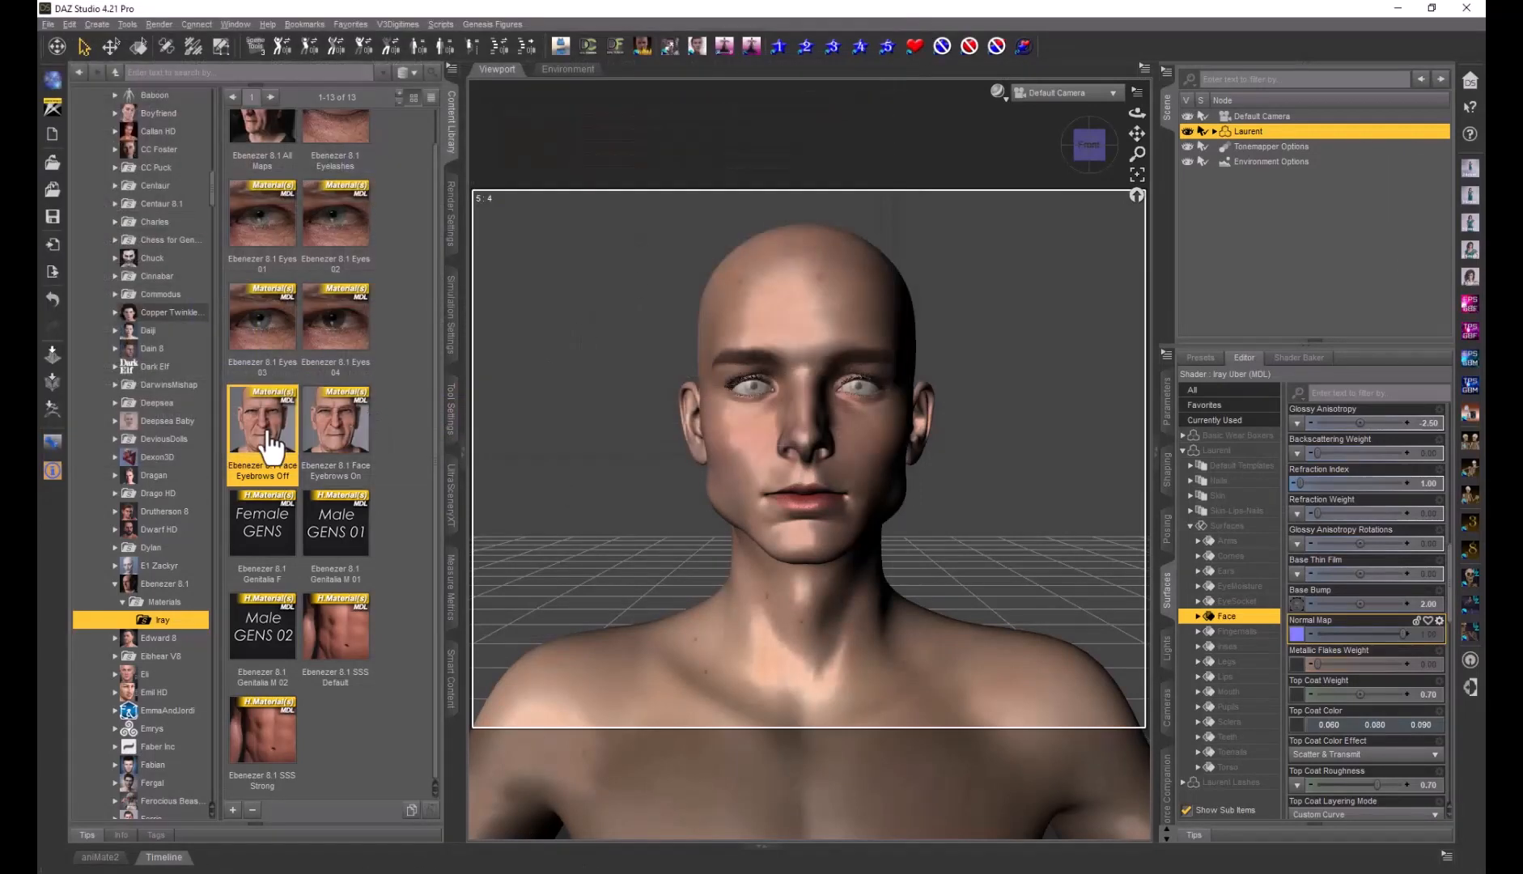
{"action": "mouse_move", "coordinate": [272, 448]}
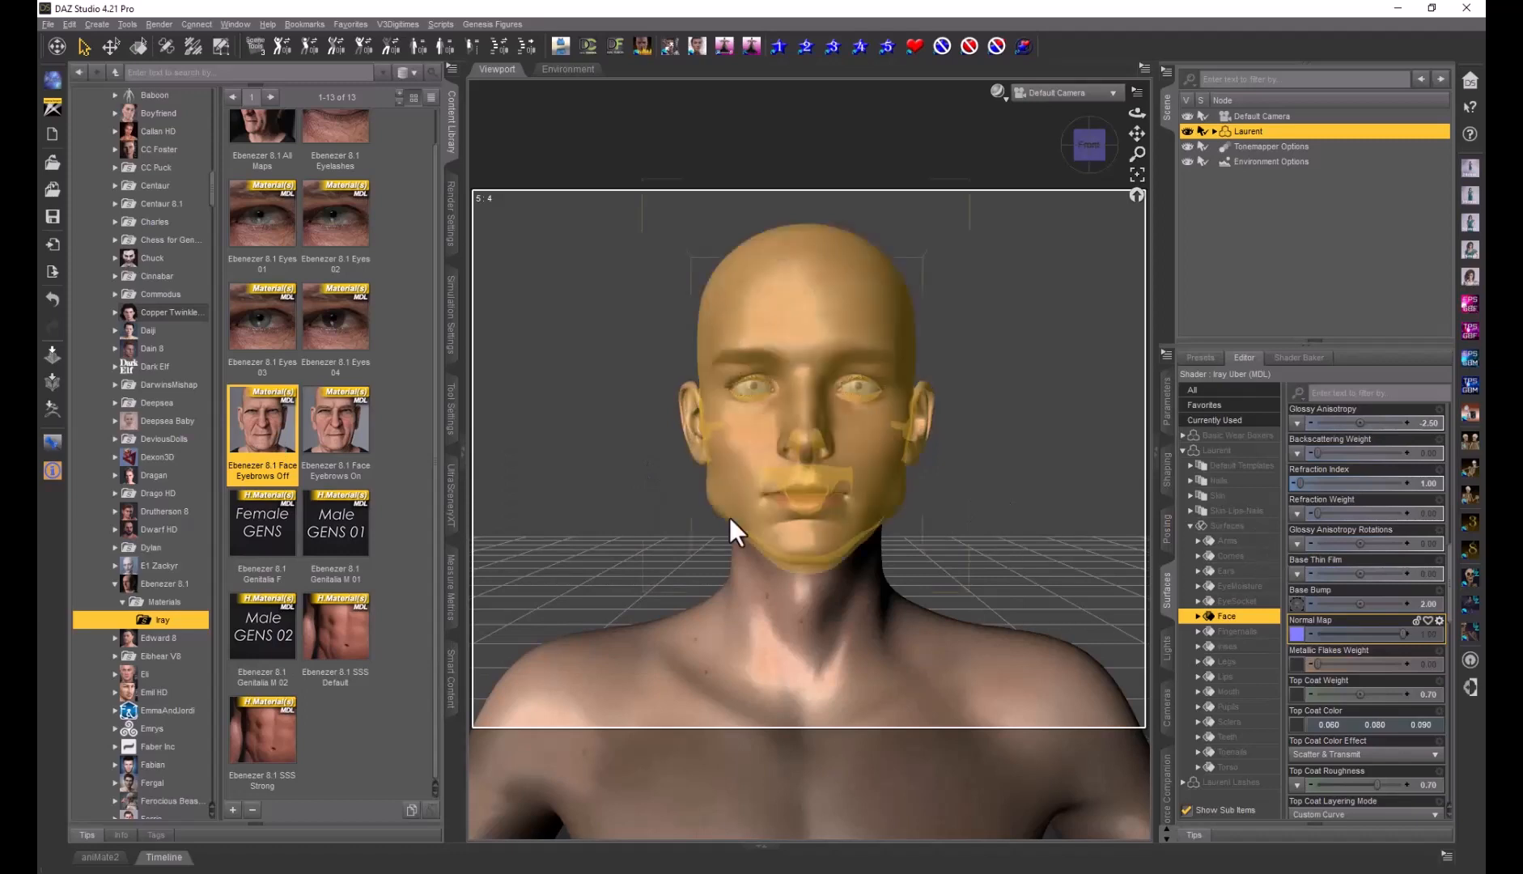
{"action": "double_click", "coordinate": [273, 441]}
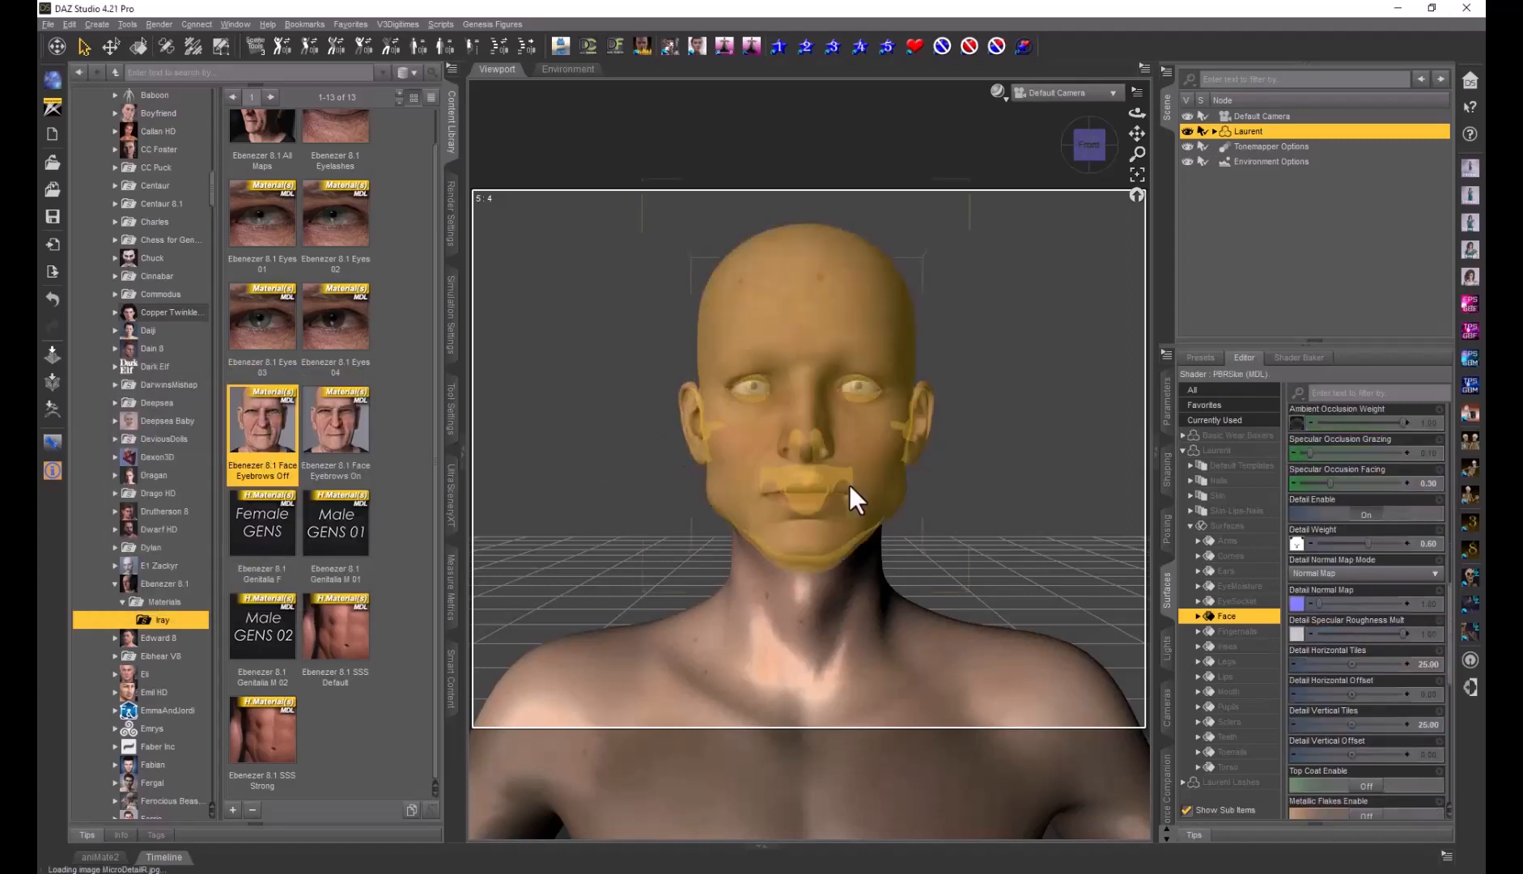
{"action": "mouse_move", "coordinate": [1299, 613]}
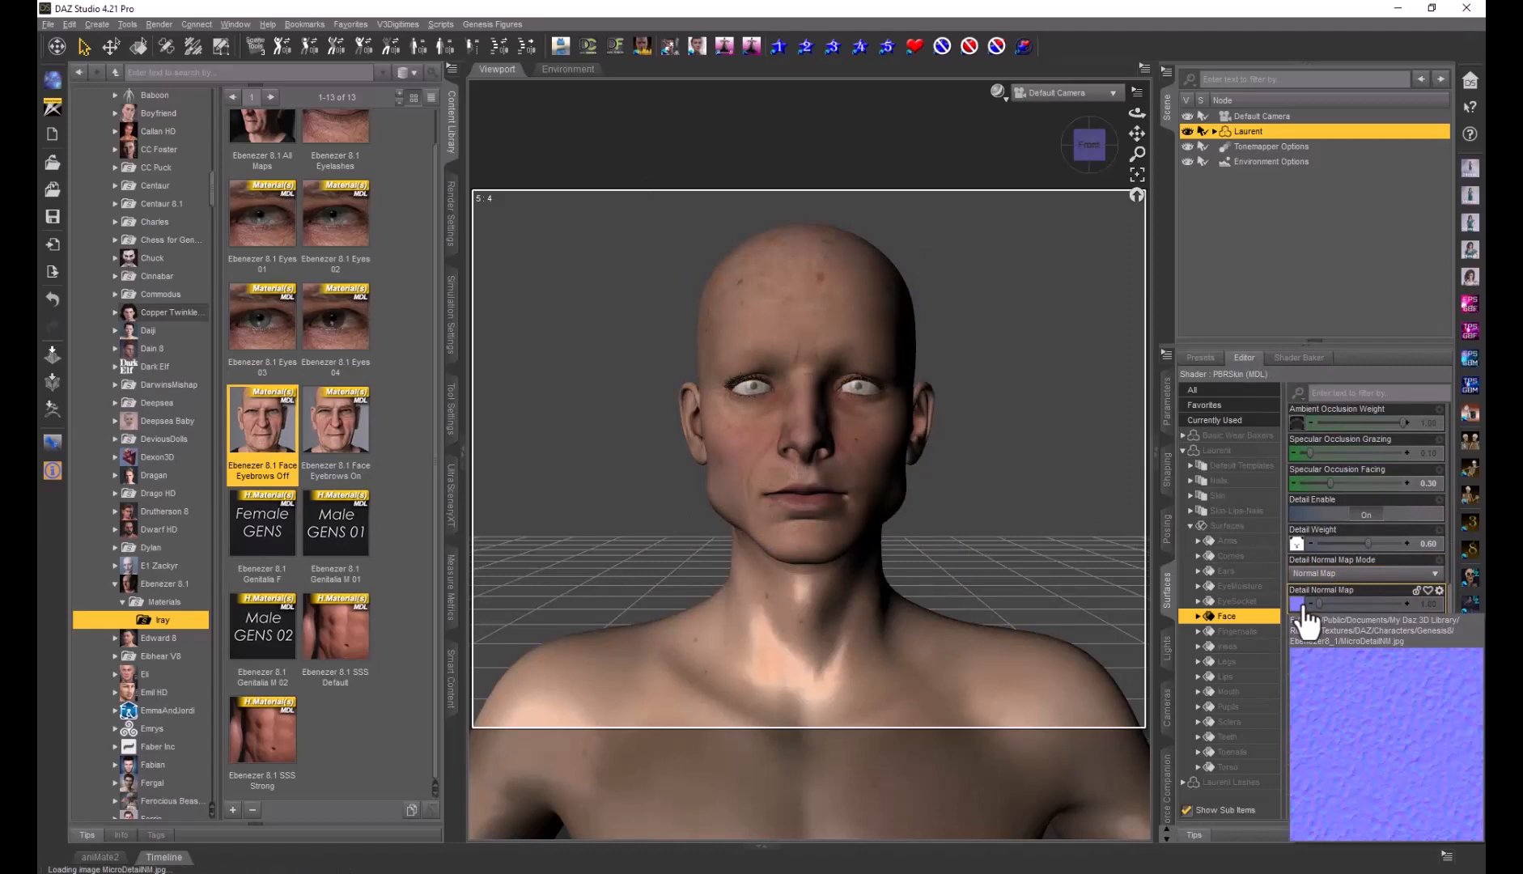
Open the image browser for the Face Normal Map
{"action": "mouse_move", "coordinate": [1298, 556]}
{"action": "scroll", "coordinate": [1315, 553], "scroll_direction": "up", "scroll_amount": 5}
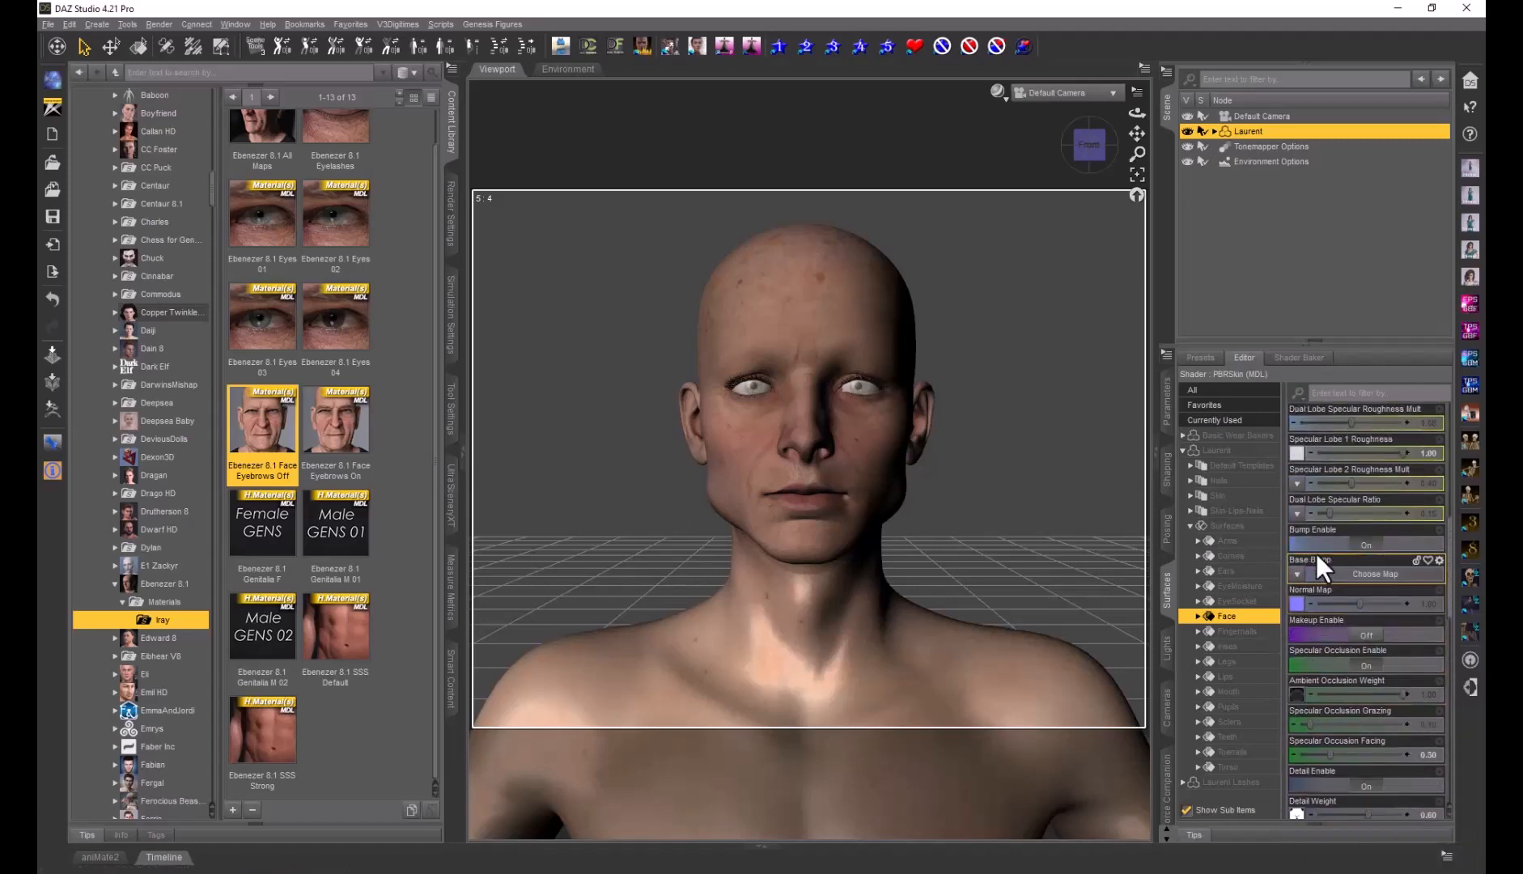
{"action": "scroll", "coordinate": [1315, 553], "scroll_direction": "up", "scroll_amount": 3}
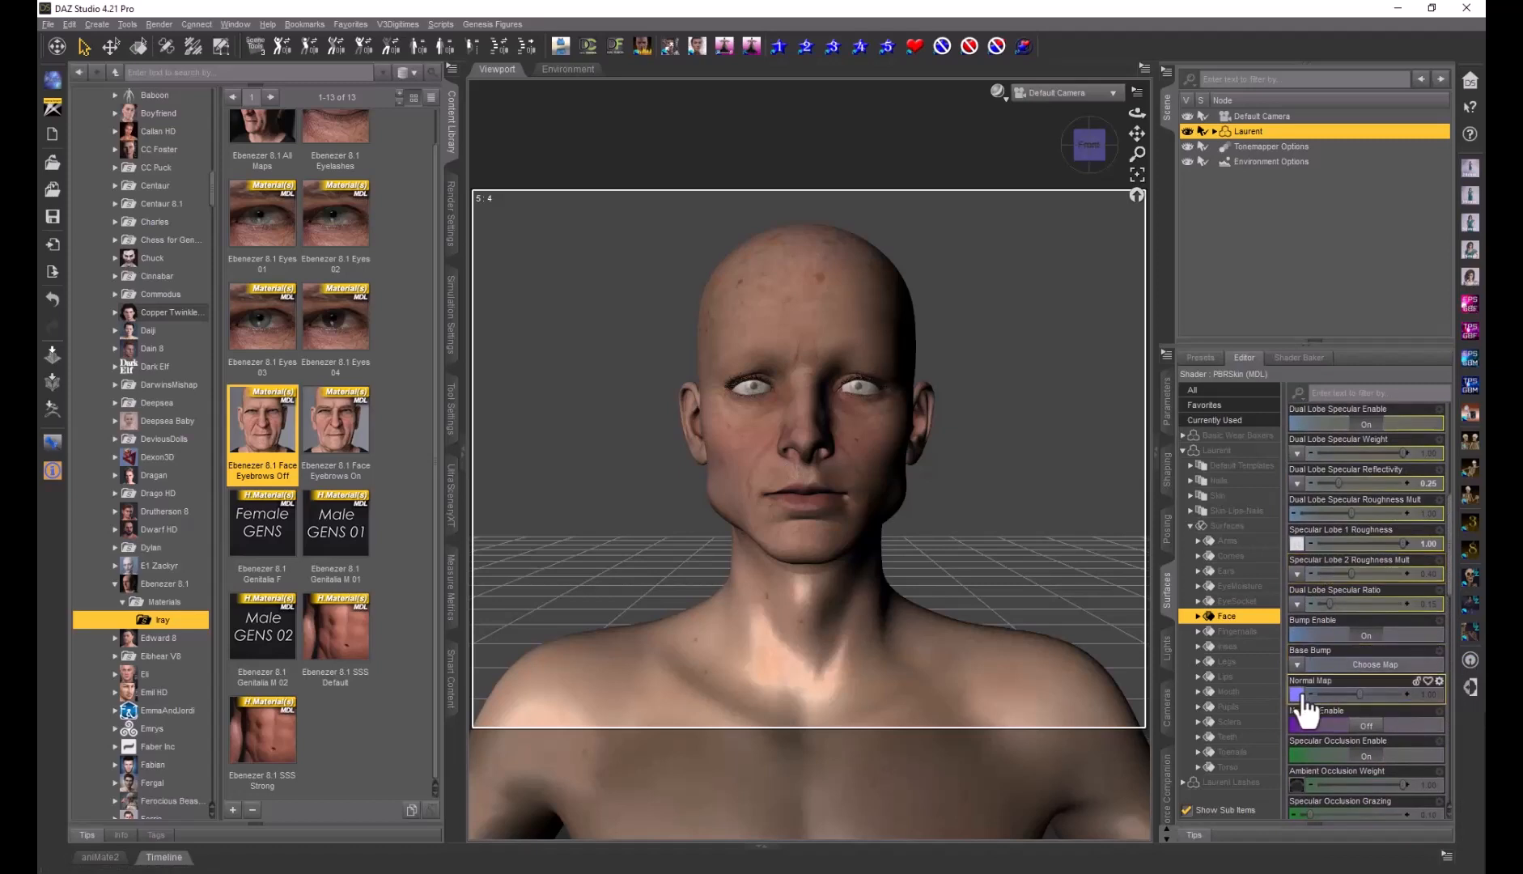
{"action": "mouse_move", "coordinate": [1300, 697]}
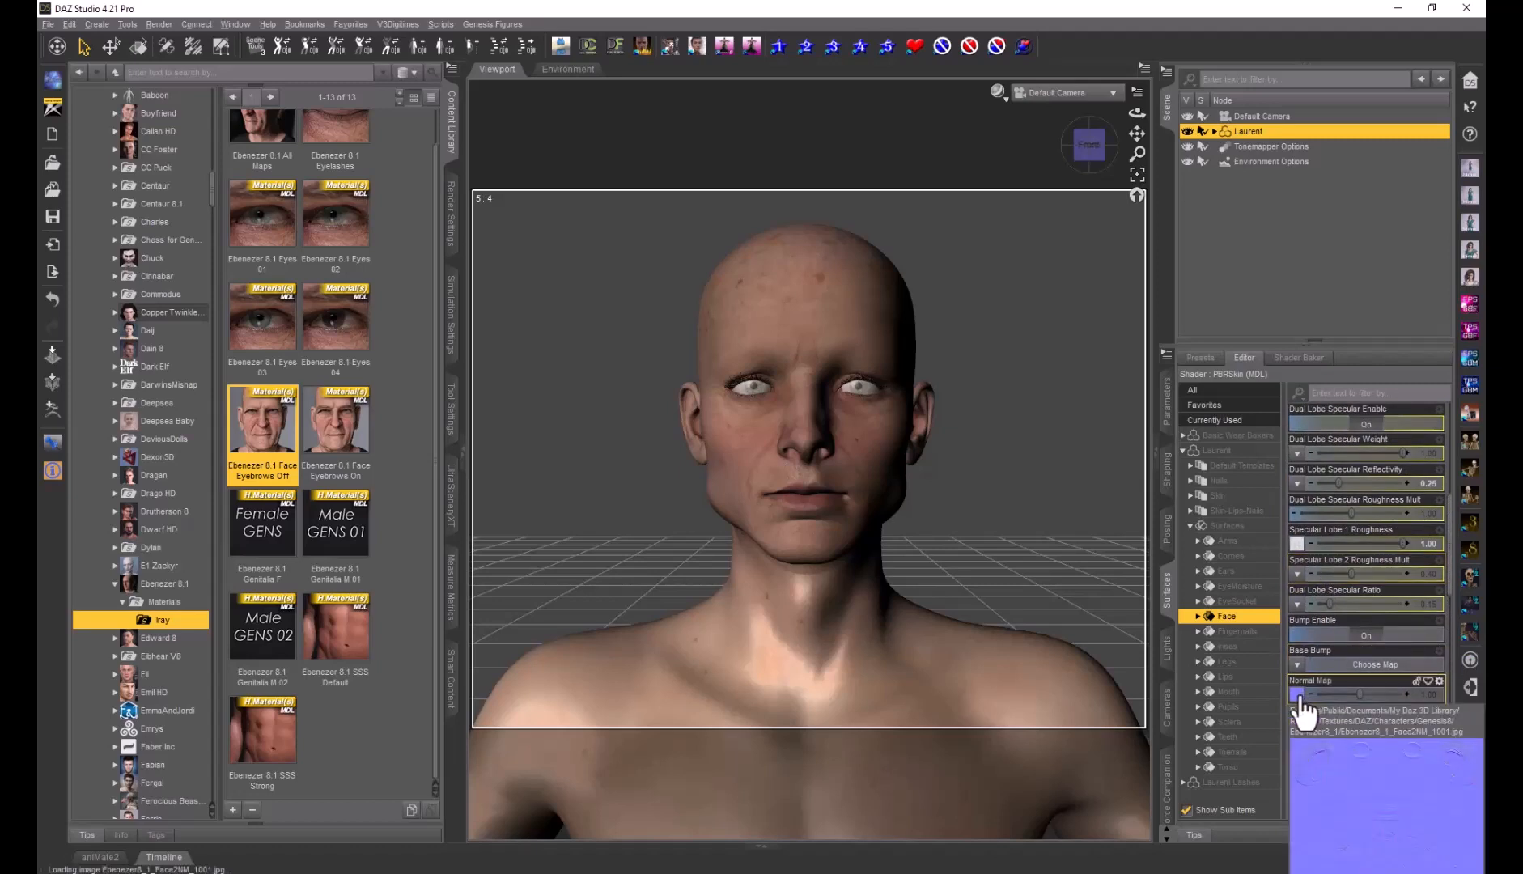
{"action": "left_click", "coordinate": [1297, 695]}
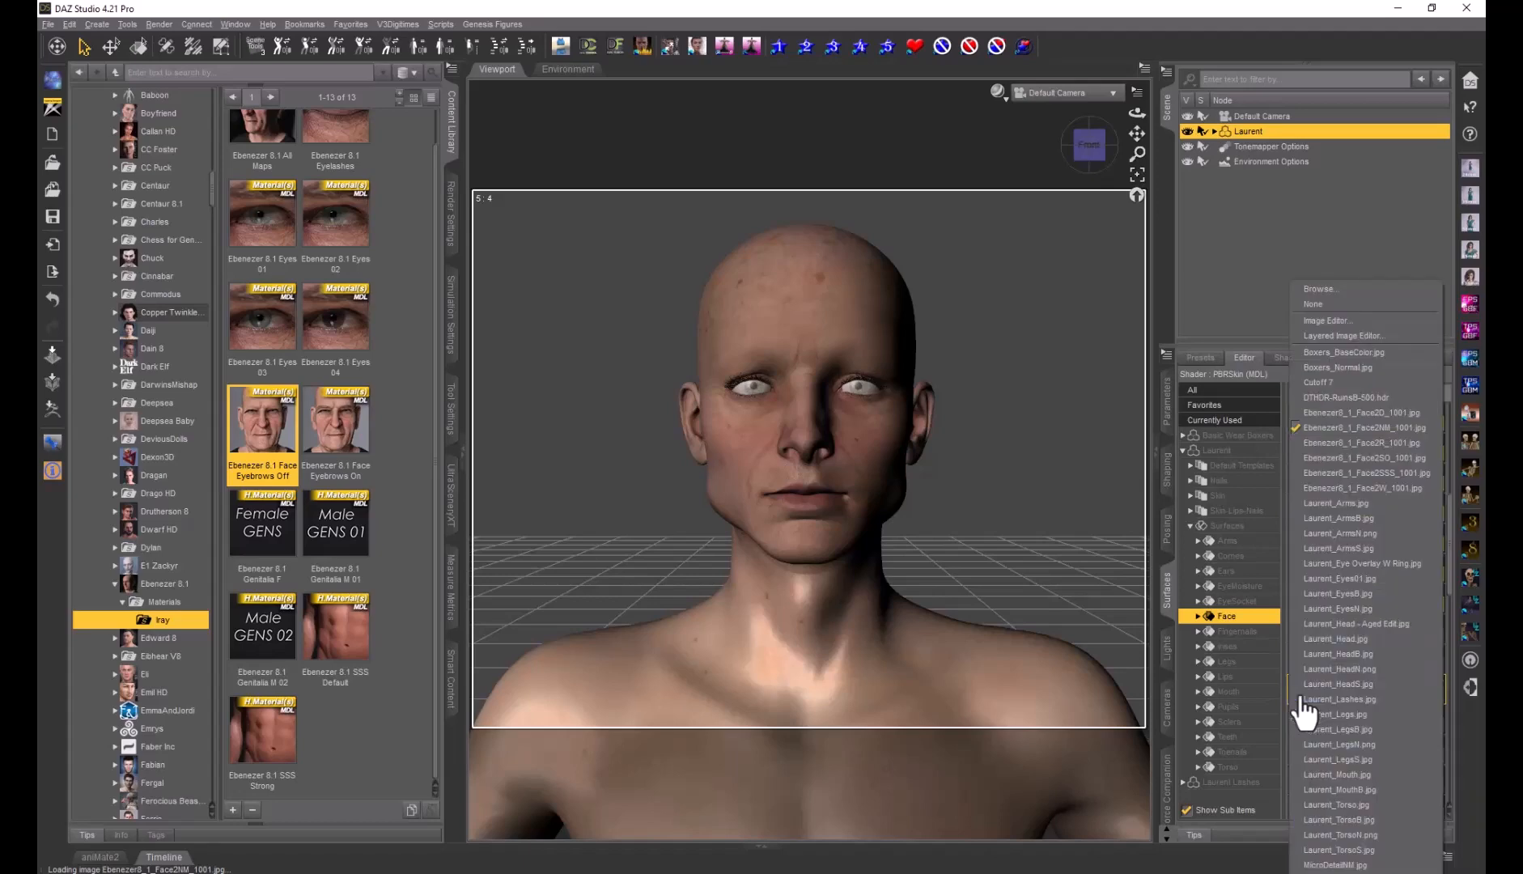
{"action": "left_click", "coordinate": [1313, 291]}
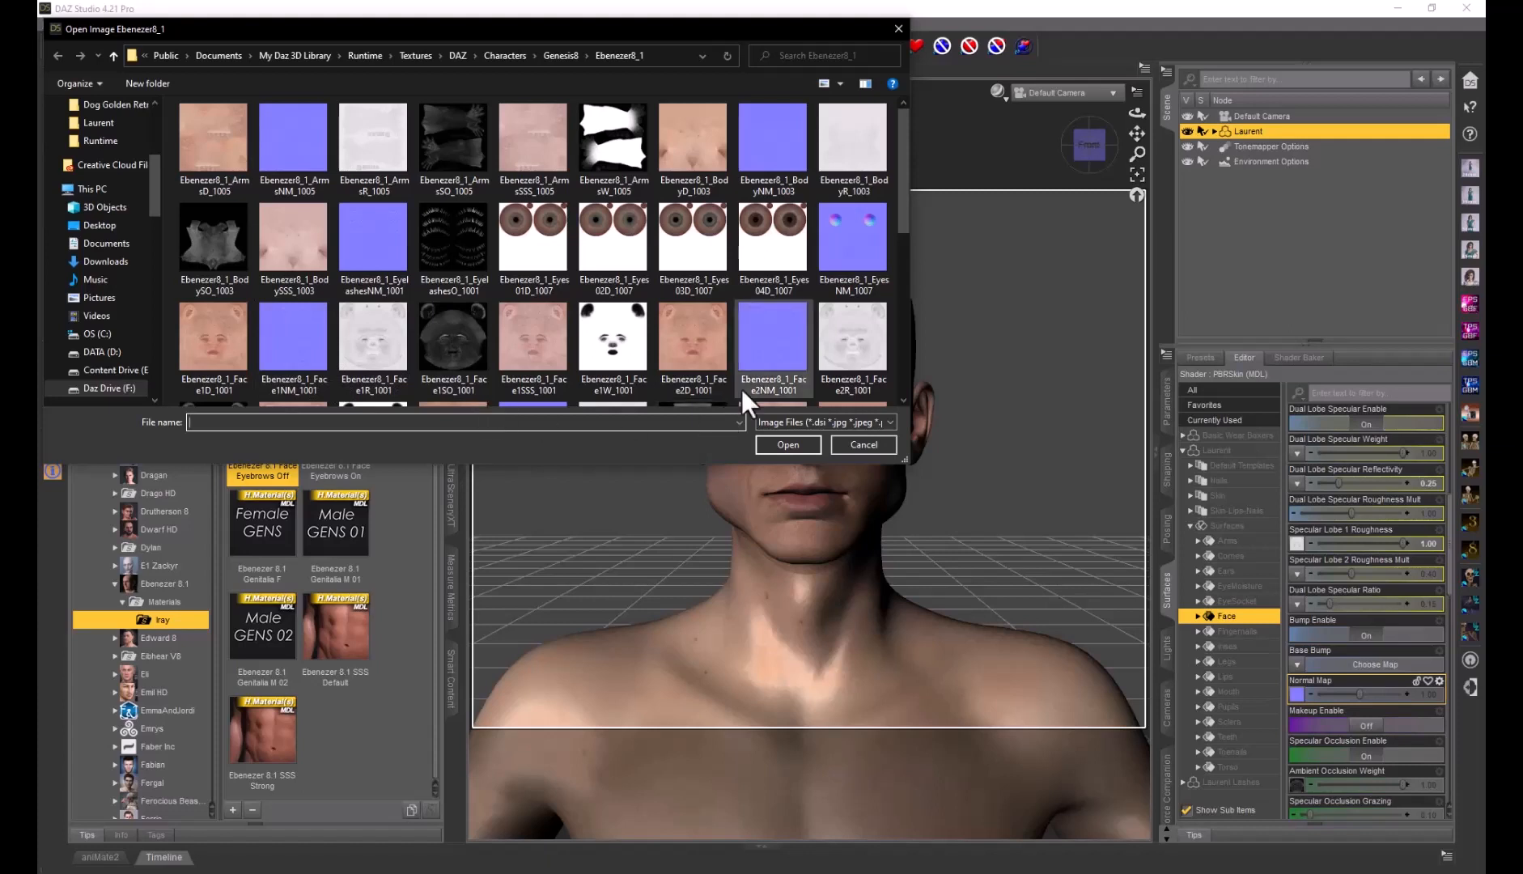
Drag Ebenezer8_1_Face1NM_1001 onto Photoshop to open it as a document
{"action": "left_click_drag", "start_coordinate": [289, 341], "coordinate": [712, 870]}
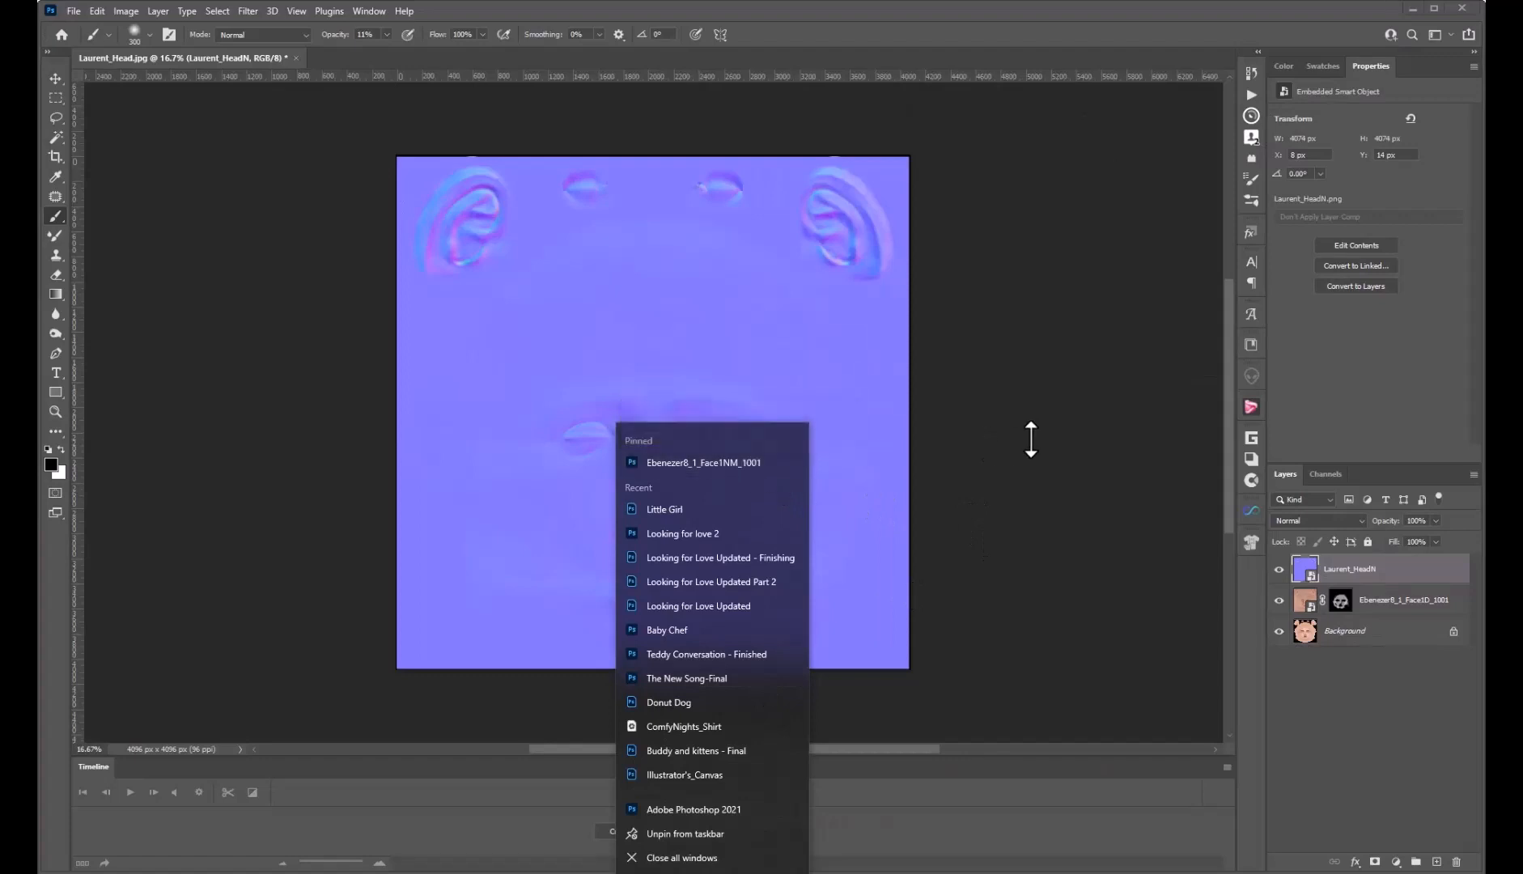
{"action": "left_click", "coordinate": [1030, 439]}
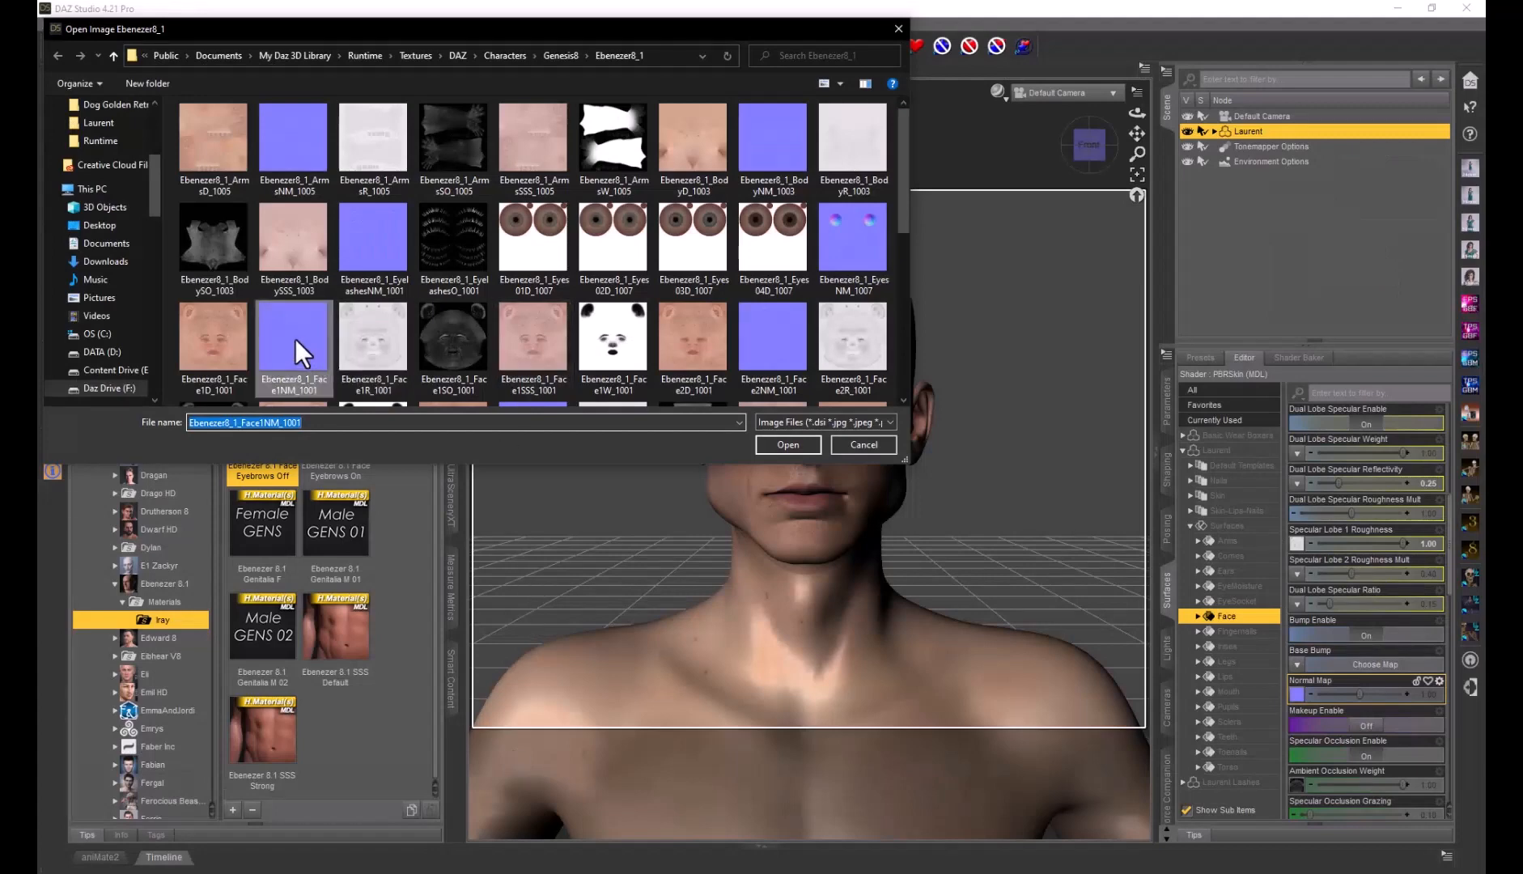
{"action": "left_click_drag", "start_coordinate": [295, 339], "coordinate": [719, 863]}
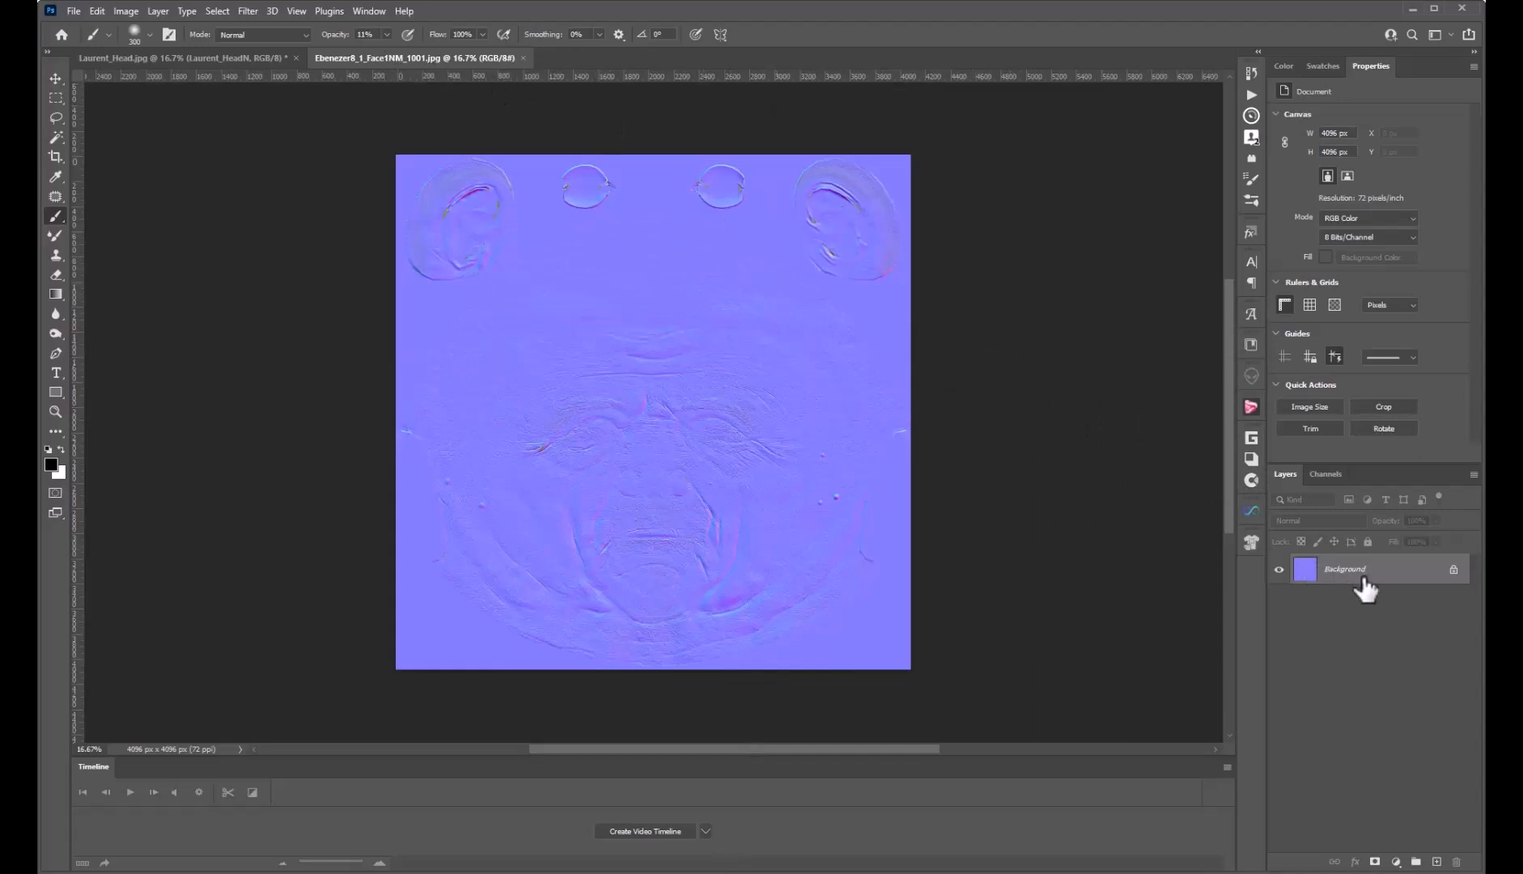
Copy Ebenezer's normal map into Laurent_Head as Layer 1, hidden behind an inverted black mask
{"action": "left_click_drag", "start_coordinate": [1366, 591], "coordinate": [665, 391]}
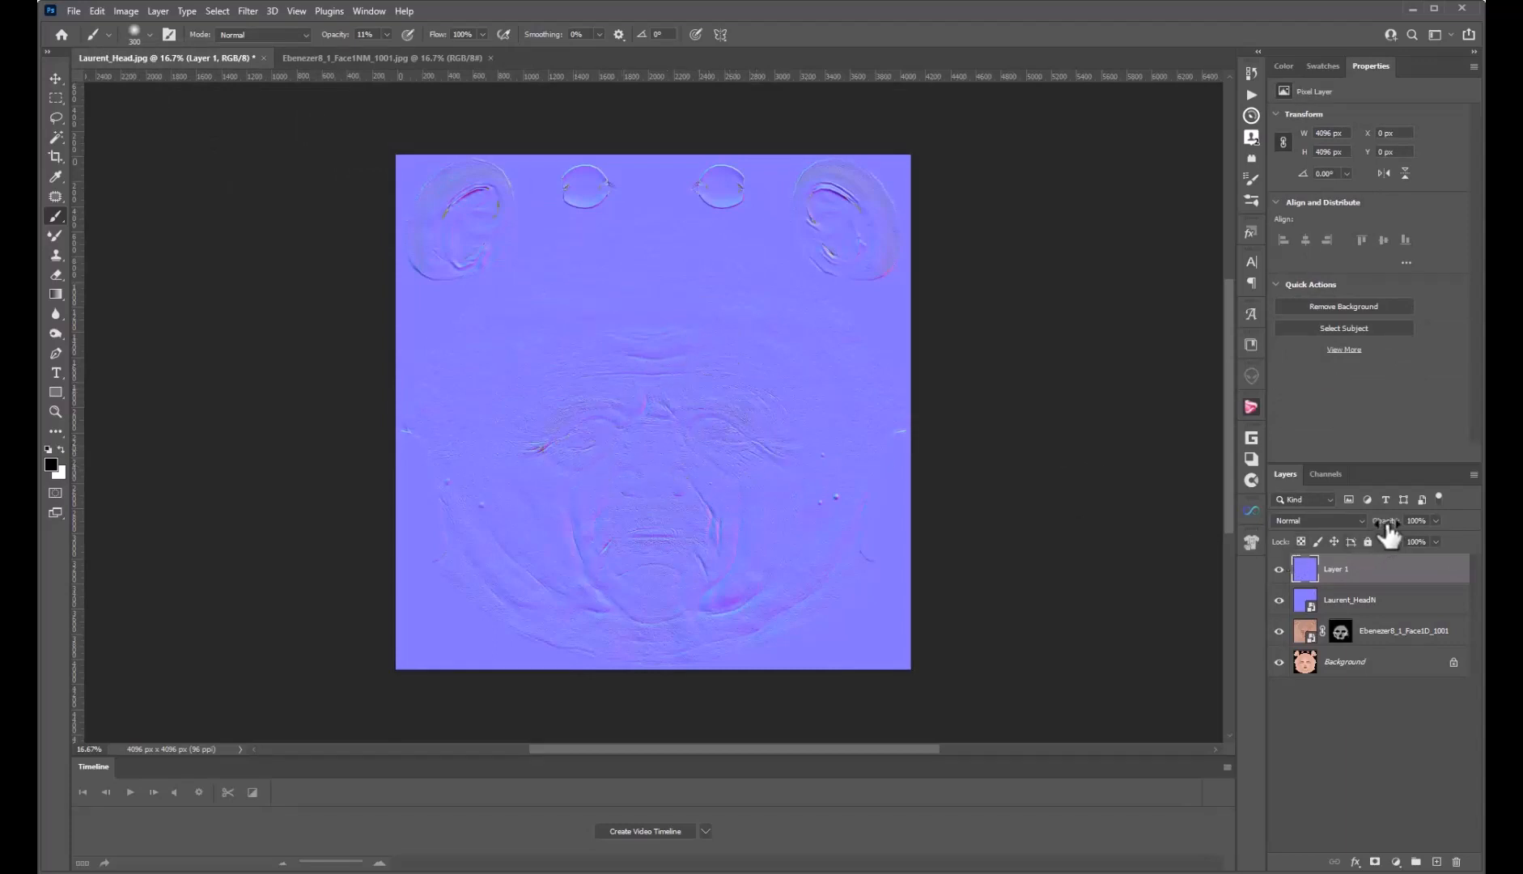
{"action": "left_click_drag", "start_coordinate": [1392, 531], "coordinate": [1423, 534]}
{"action": "left_click", "coordinate": [1374, 862]}
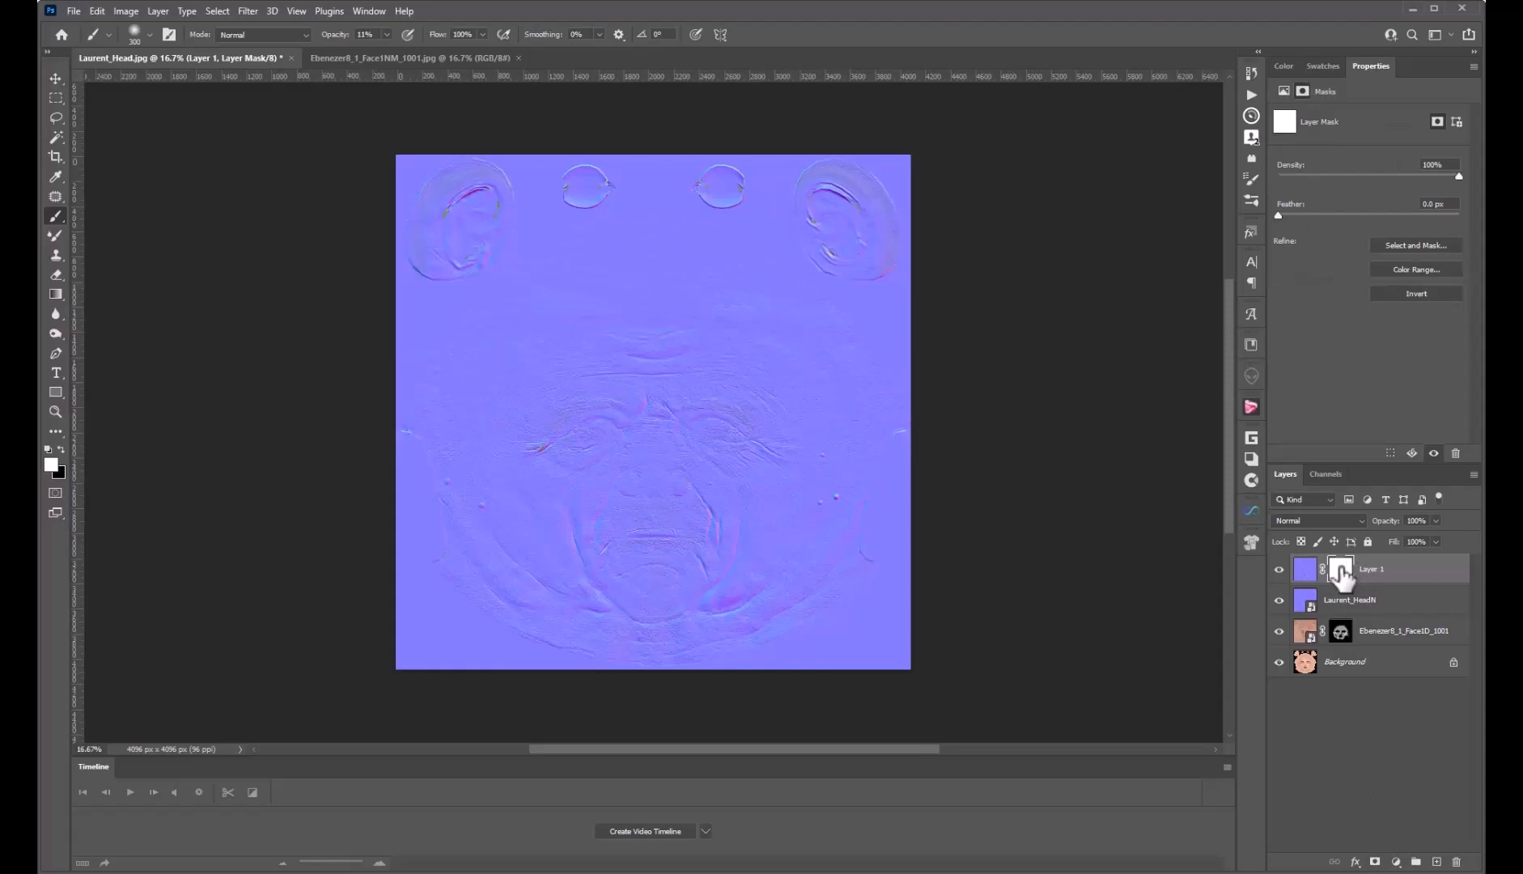
{"action": "key", "text": "ctrl+i"}
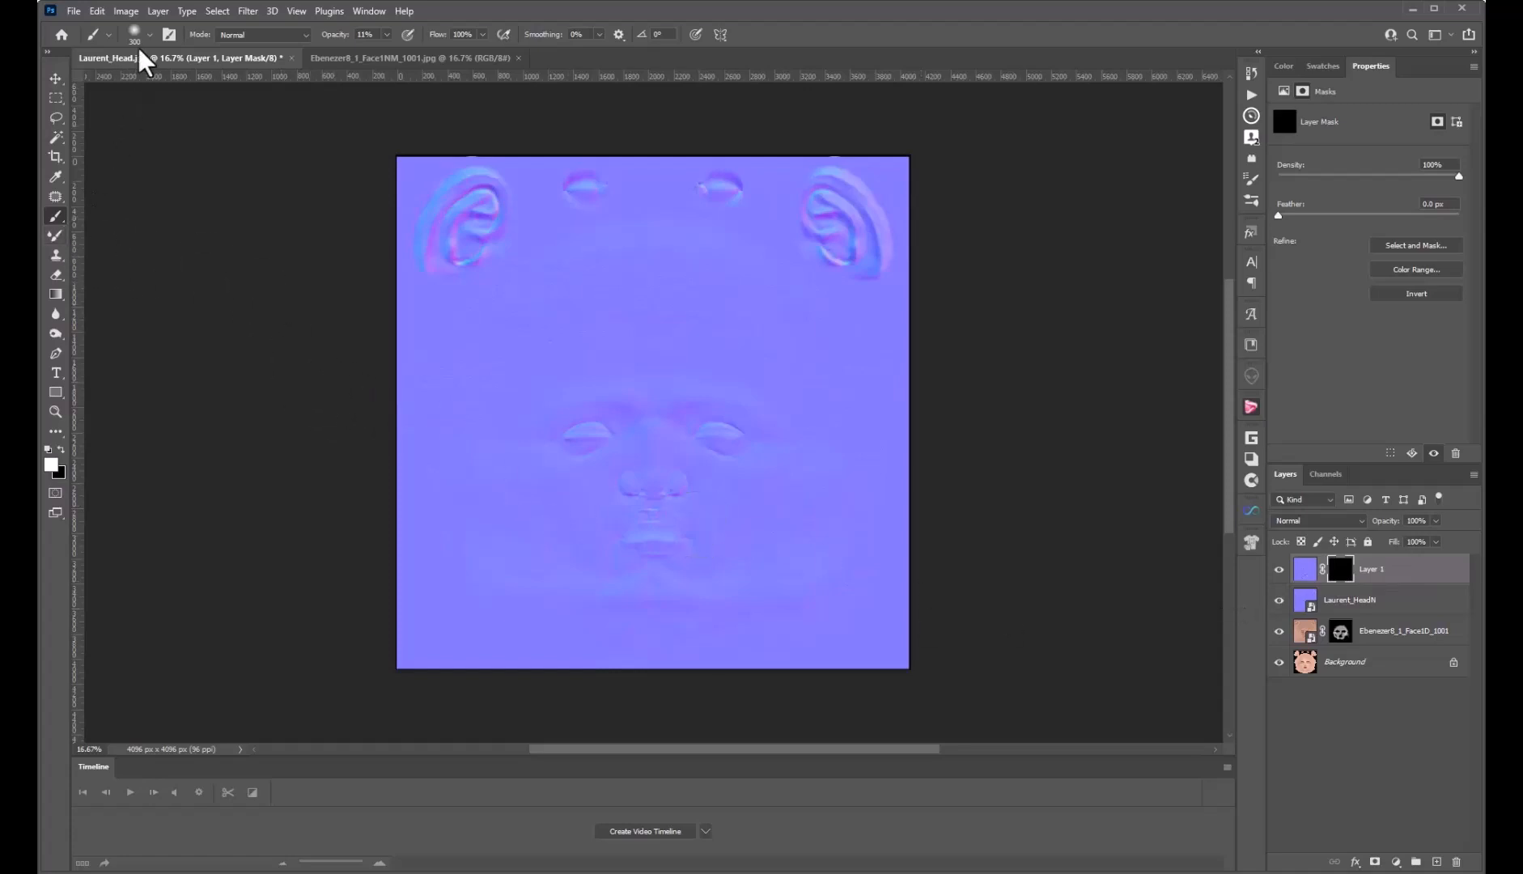
Paint white on Layer 1's mask at 29% opacity over the cheeks, nose and forehead
{"action": "left_click", "coordinate": [387, 35]}
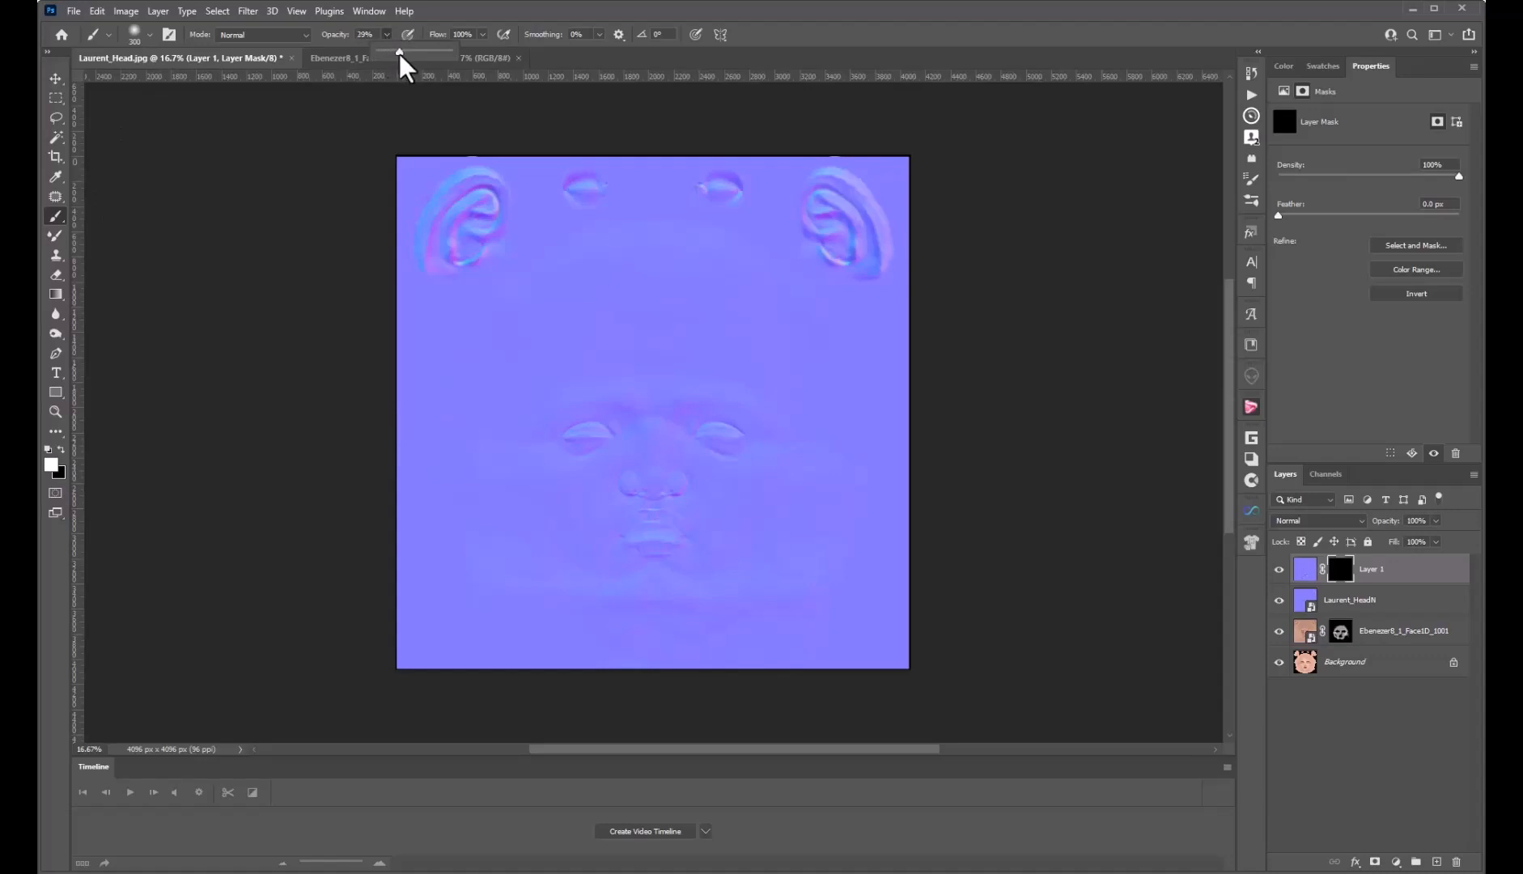
{"action": "left_click", "coordinate": [443, 23]}
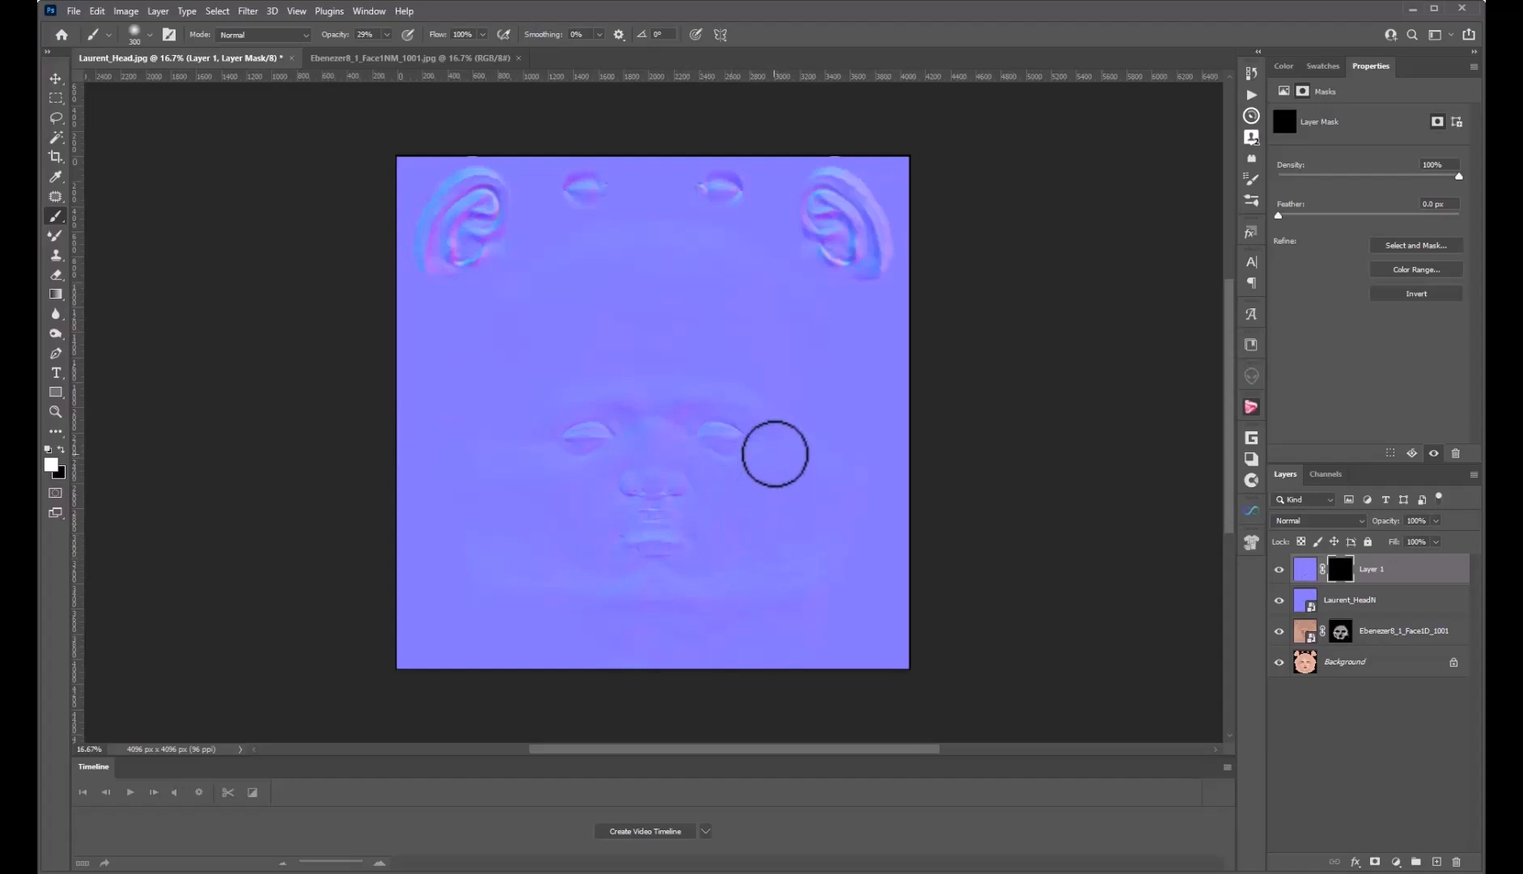
{"action": "left_click_drag", "start_coordinate": [766, 480], "coordinate": [755, 500]}
{"action": "mouse_move", "coordinate": [641, 502]}
{"action": "left_mouse_down"}
{"action": "mouse_move", "coordinate": [622, 483]}
{"action": "mouse_move", "coordinate": [607, 514]}
{"action": "left_mouse_up"}
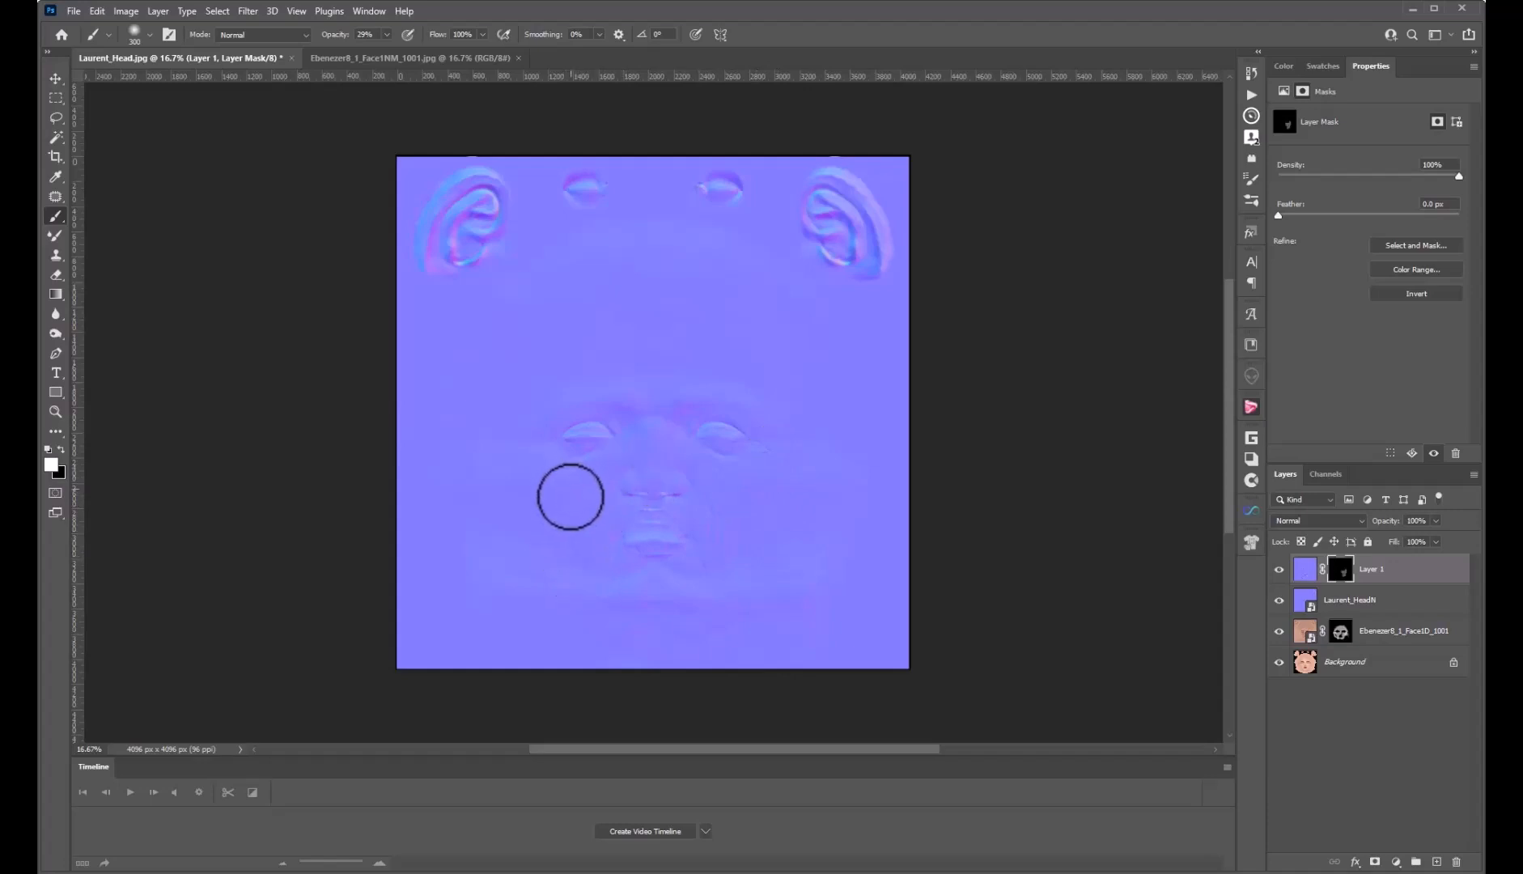
{"action": "mouse_move", "coordinate": [596, 490]}
{"action": "left_mouse_down"}
{"action": "mouse_move", "coordinate": [622, 486]}
{"action": "mouse_move", "coordinate": [576, 531]}
{"action": "left_mouse_up"}
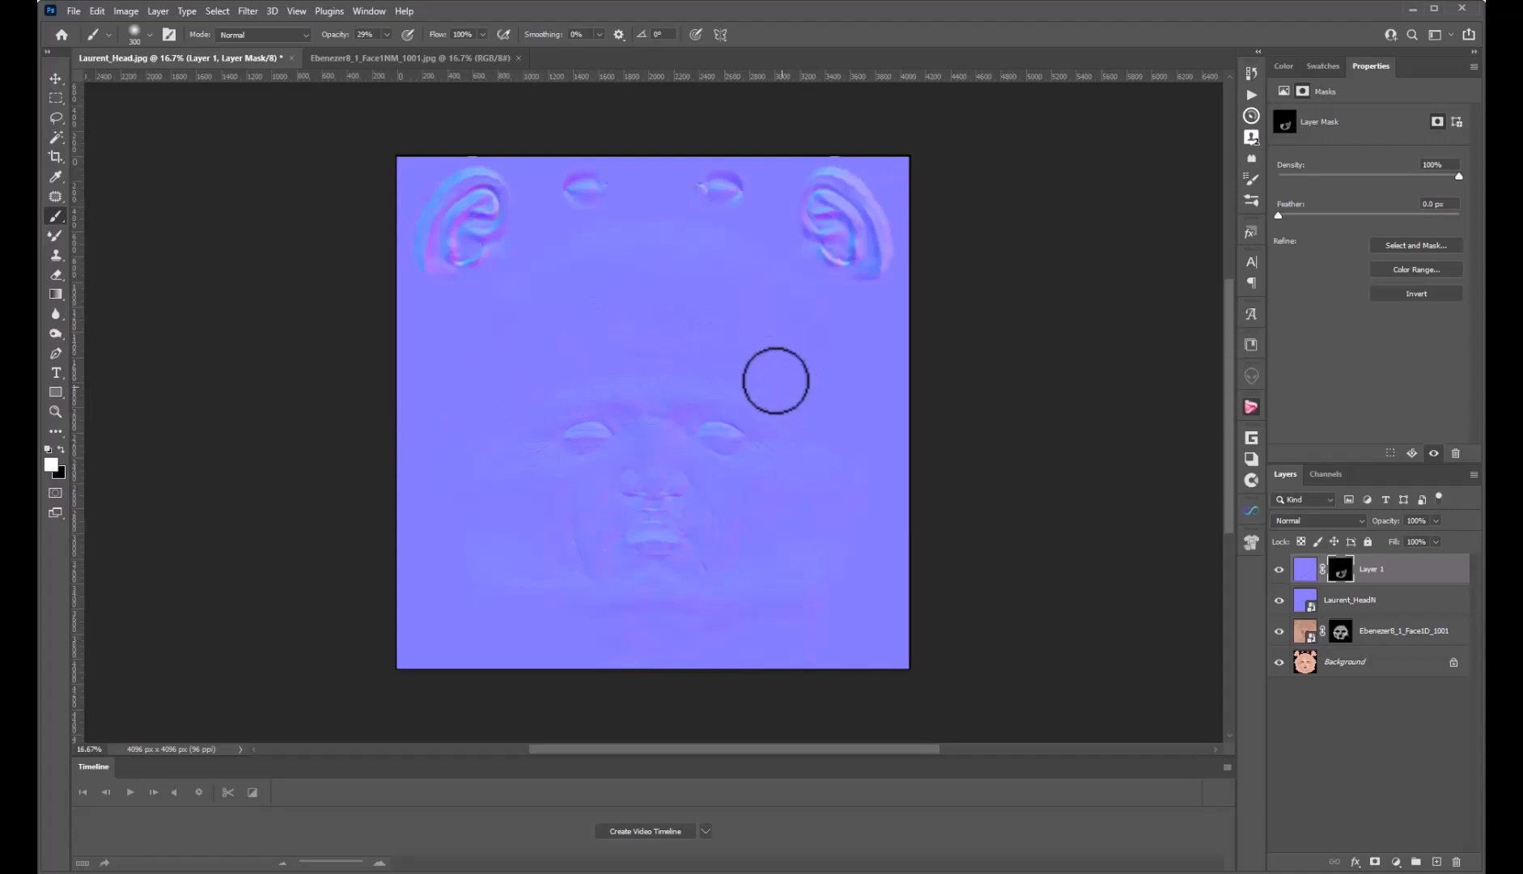
{"action": "left_click_drag", "start_coordinate": [799, 410], "coordinate": [800, 421]}
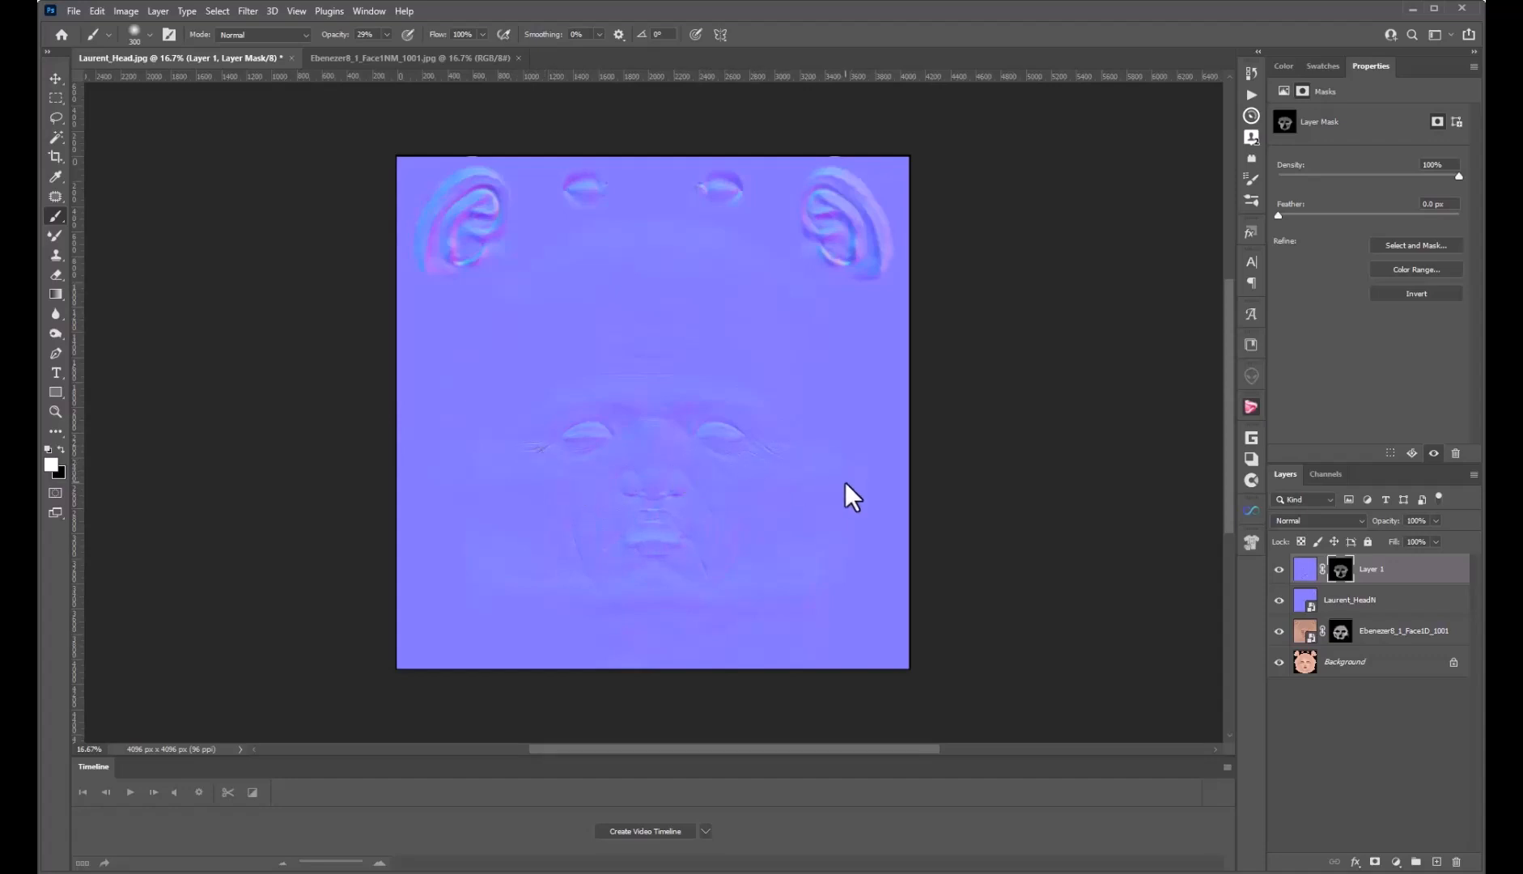
Toggle Layer 1 off and on twice to compare with and without wrinkles
{"action": "left_click", "coordinate": [1279, 570]}
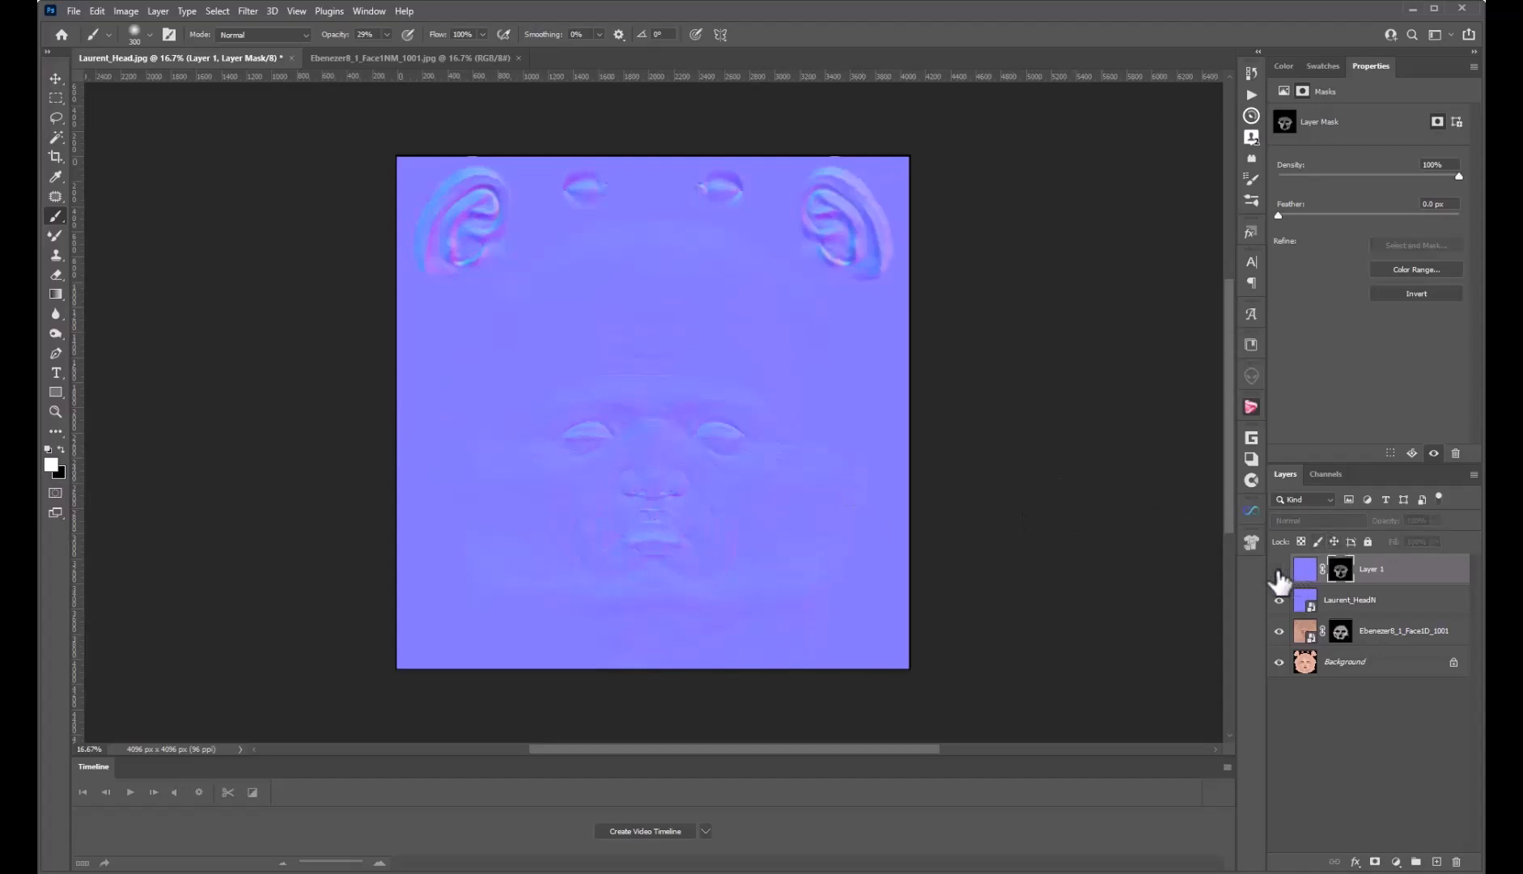
{"action": "left_click", "coordinate": [1278, 572]}
{"action": "left_click", "coordinate": [1279, 571]}
{"action": "left_click", "coordinate": [1279, 571]}
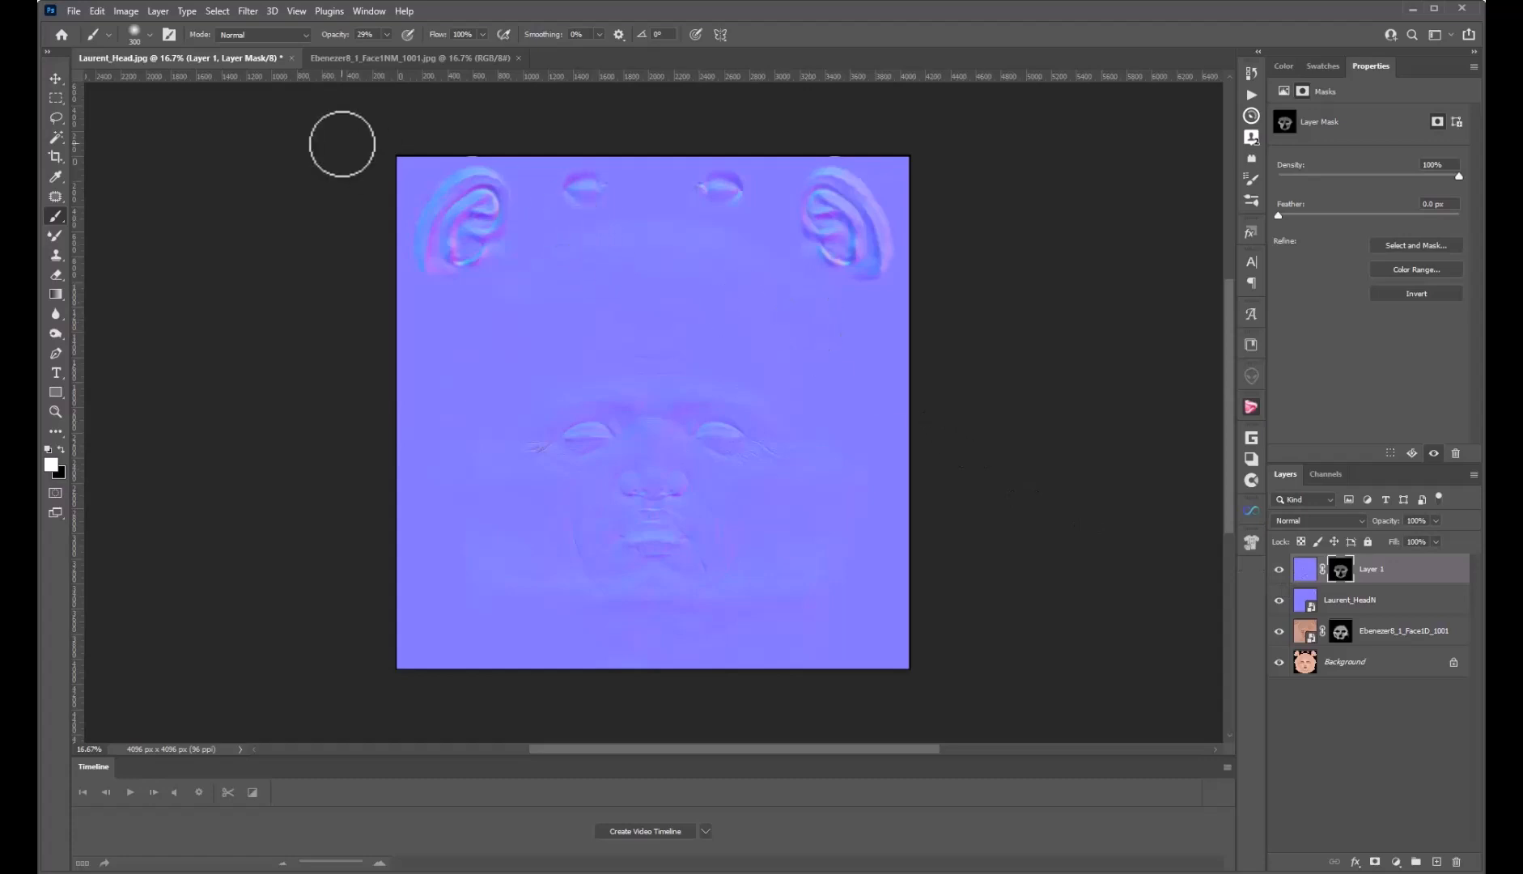
Save a copy to this computer as a JPEG named 'Laurent_Head - Aged Normal Map'
{"action": "left_click", "coordinate": [72, 11]}
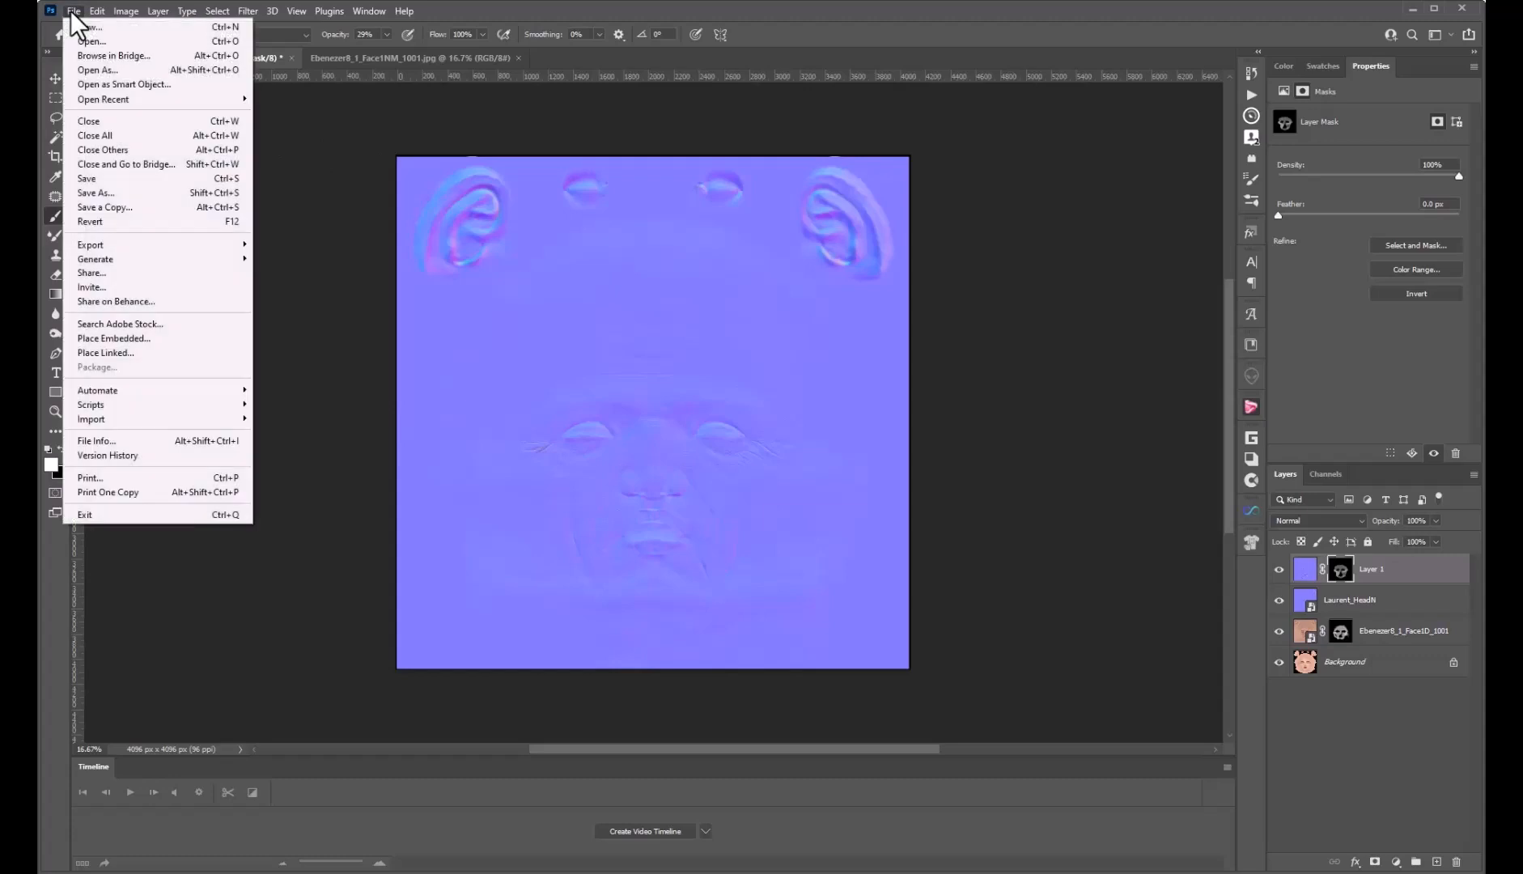
{"action": "left_click", "coordinate": [98, 194]}
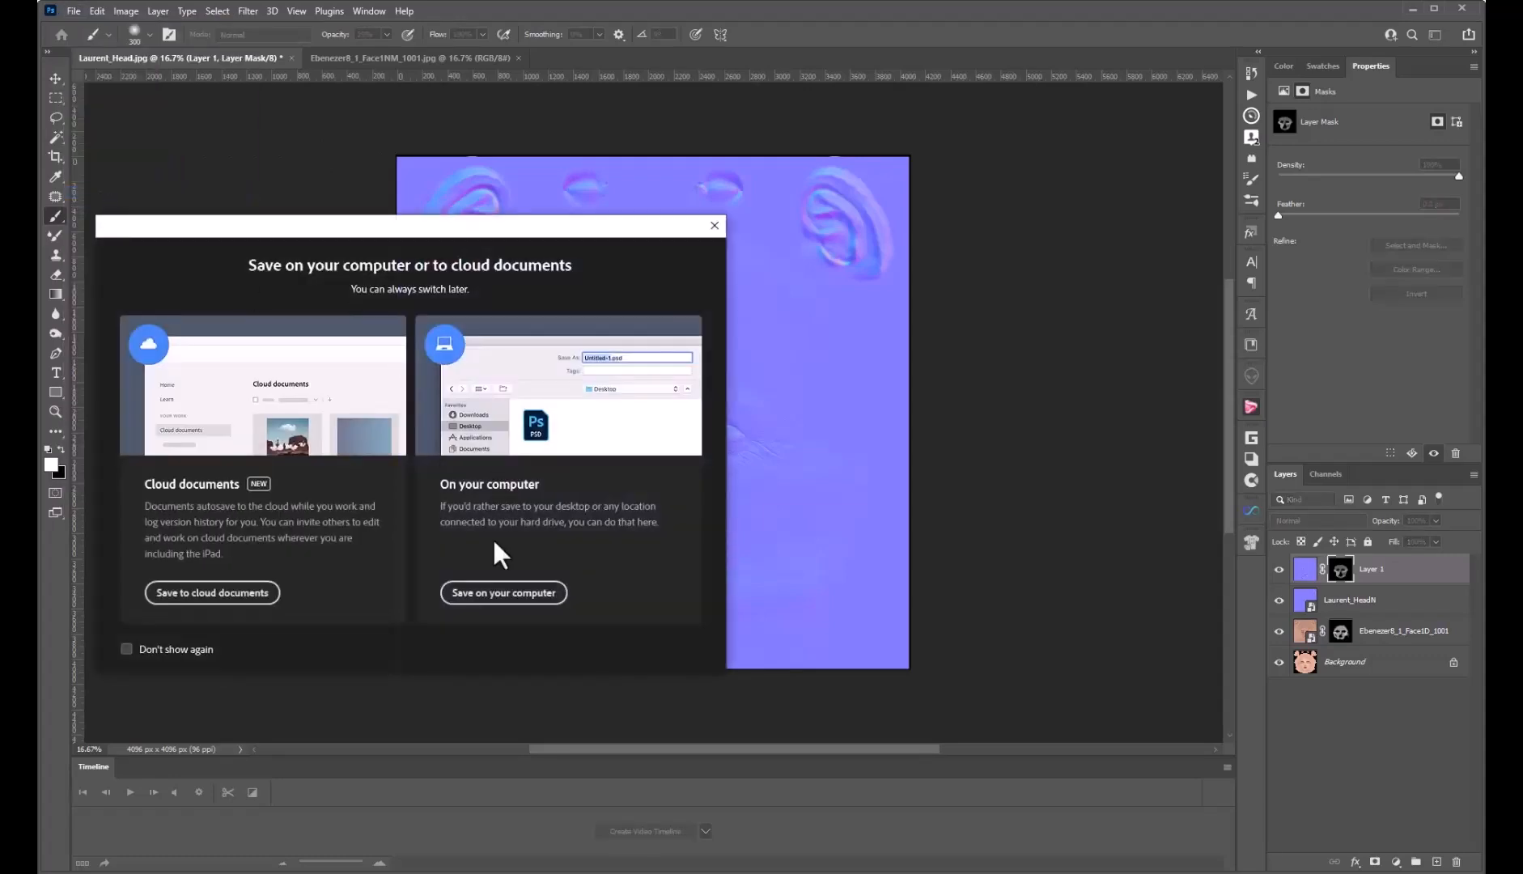
{"action": "left_click", "coordinate": [526, 593]}
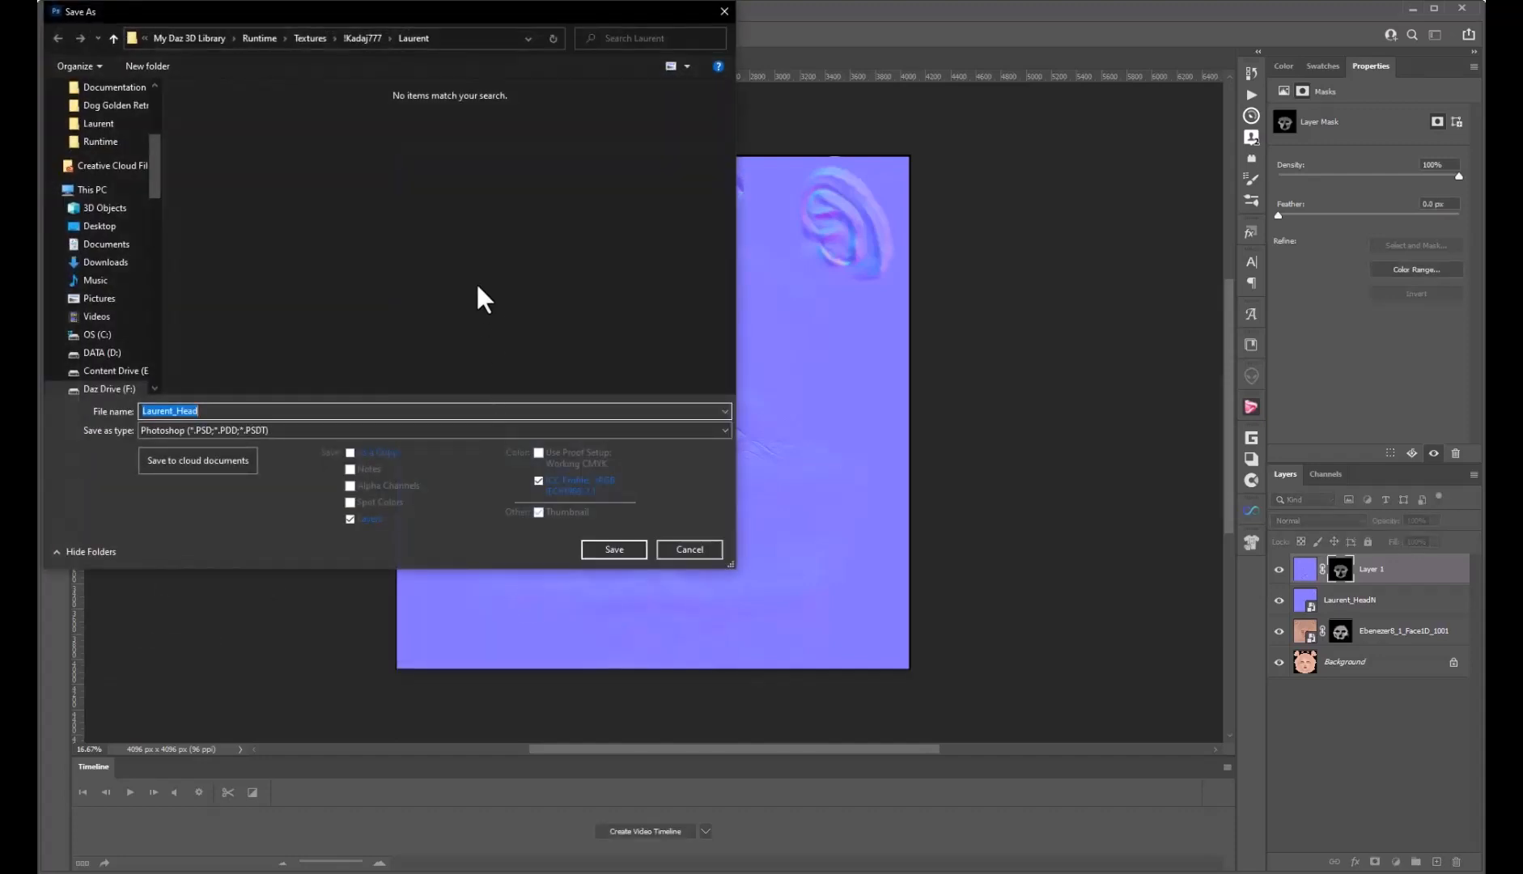
{"action": "left_click", "coordinate": [220, 410]}
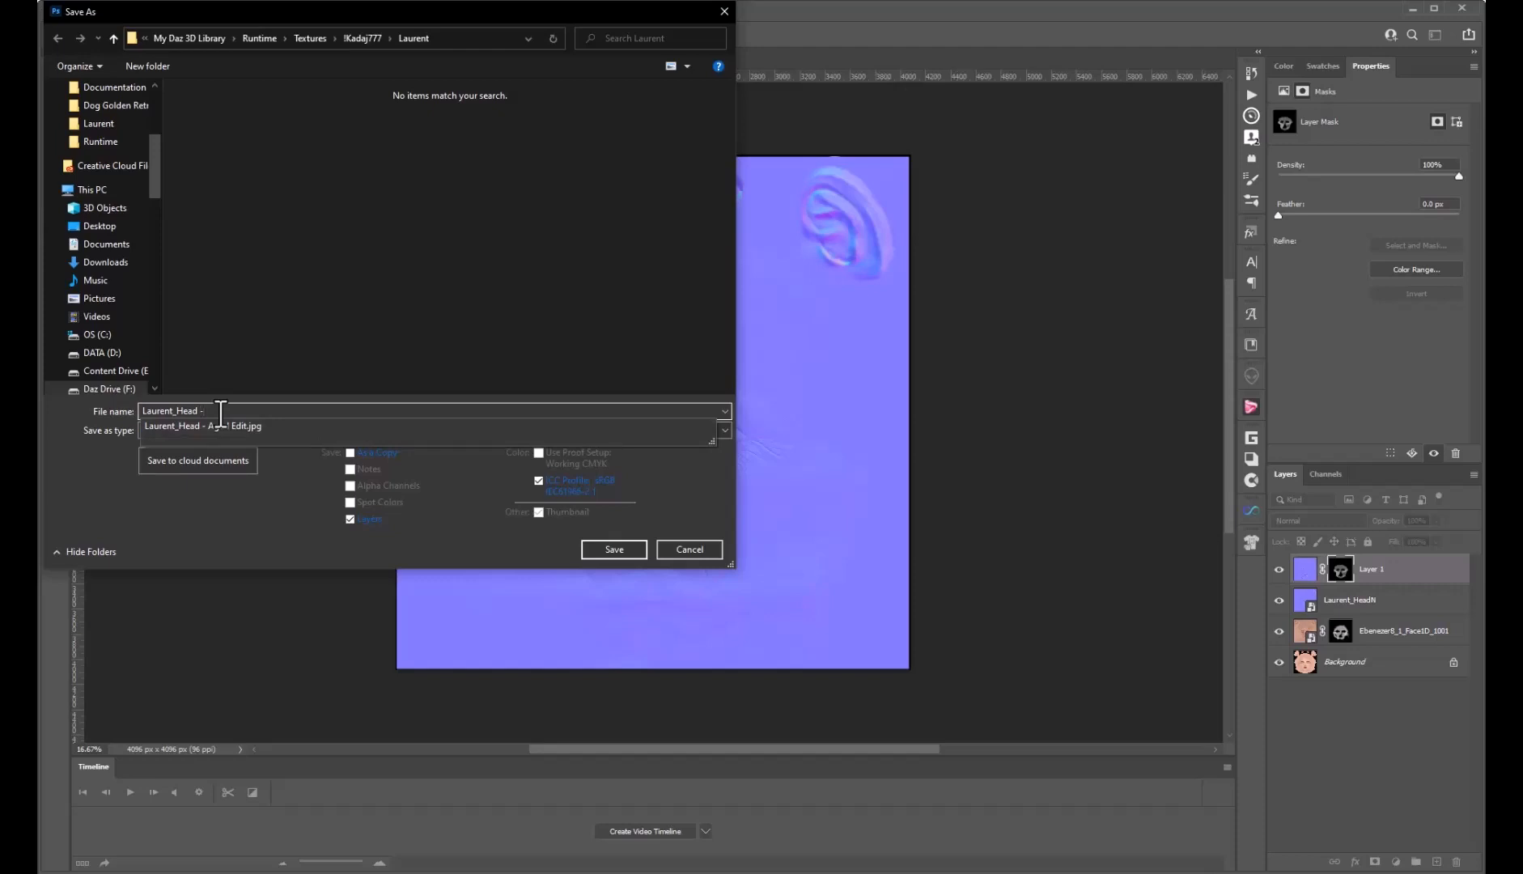
{"action": "type", "text": "- Norma"}
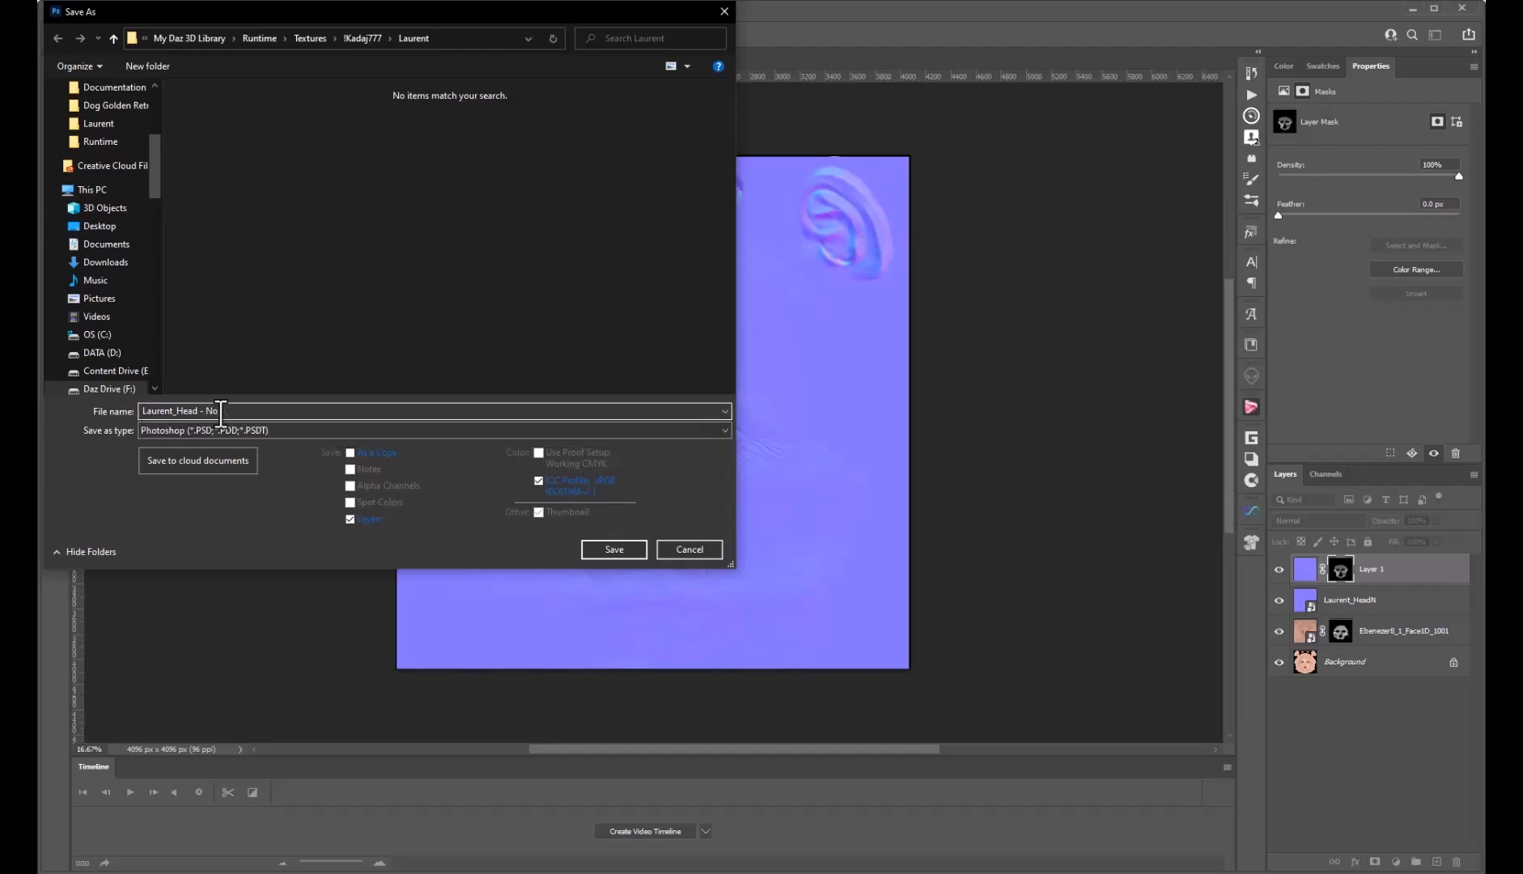
{"action": "key", "text": "BackSpace"}
{"action": "type", "text": "Ag"}
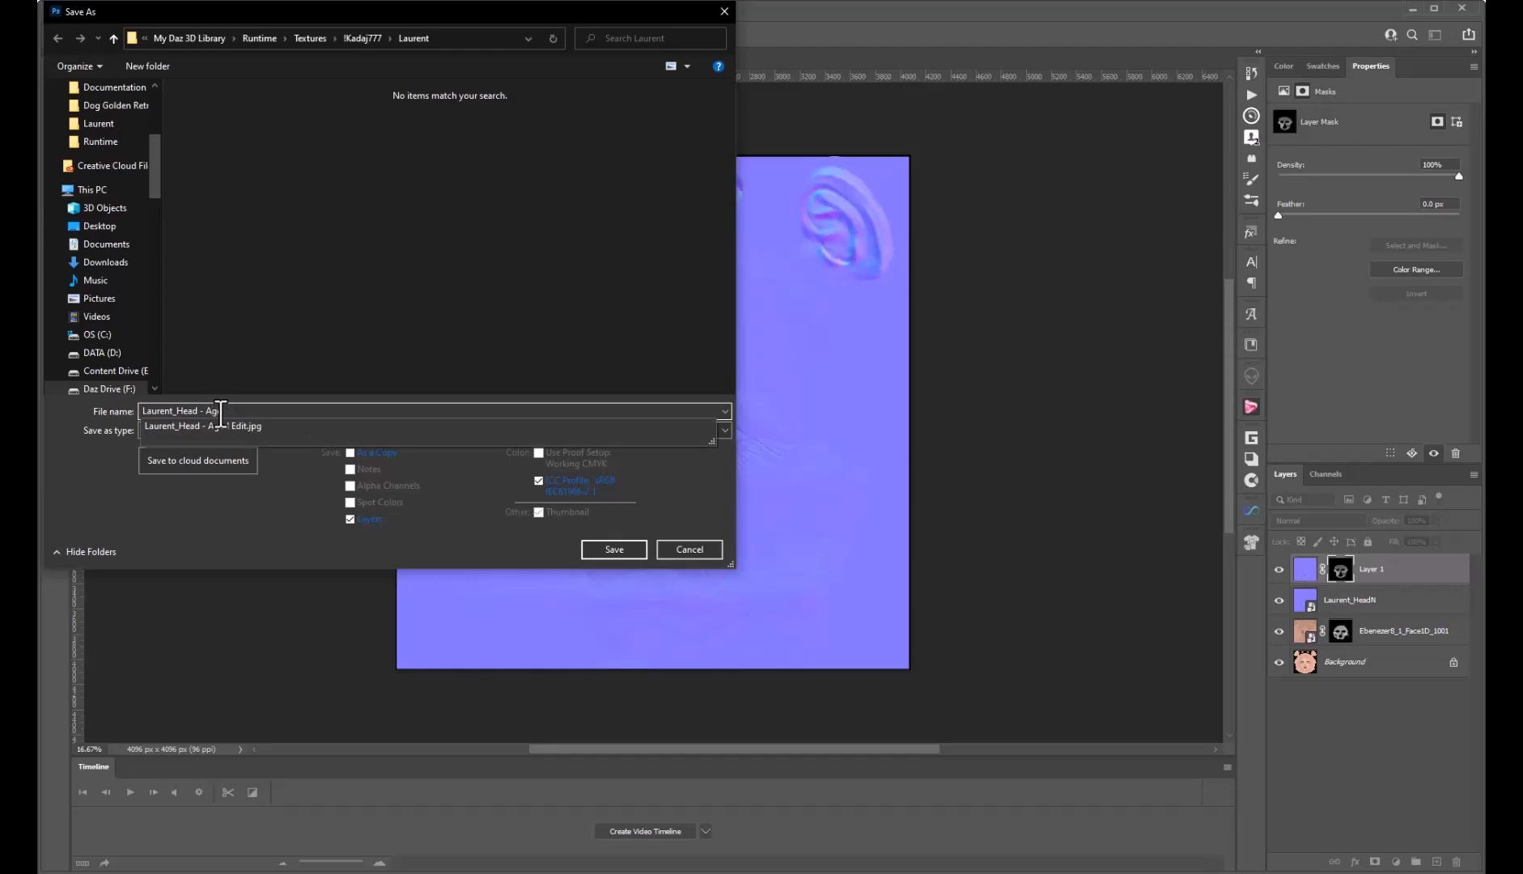
{"action": "type", "text": "ed Nor"}
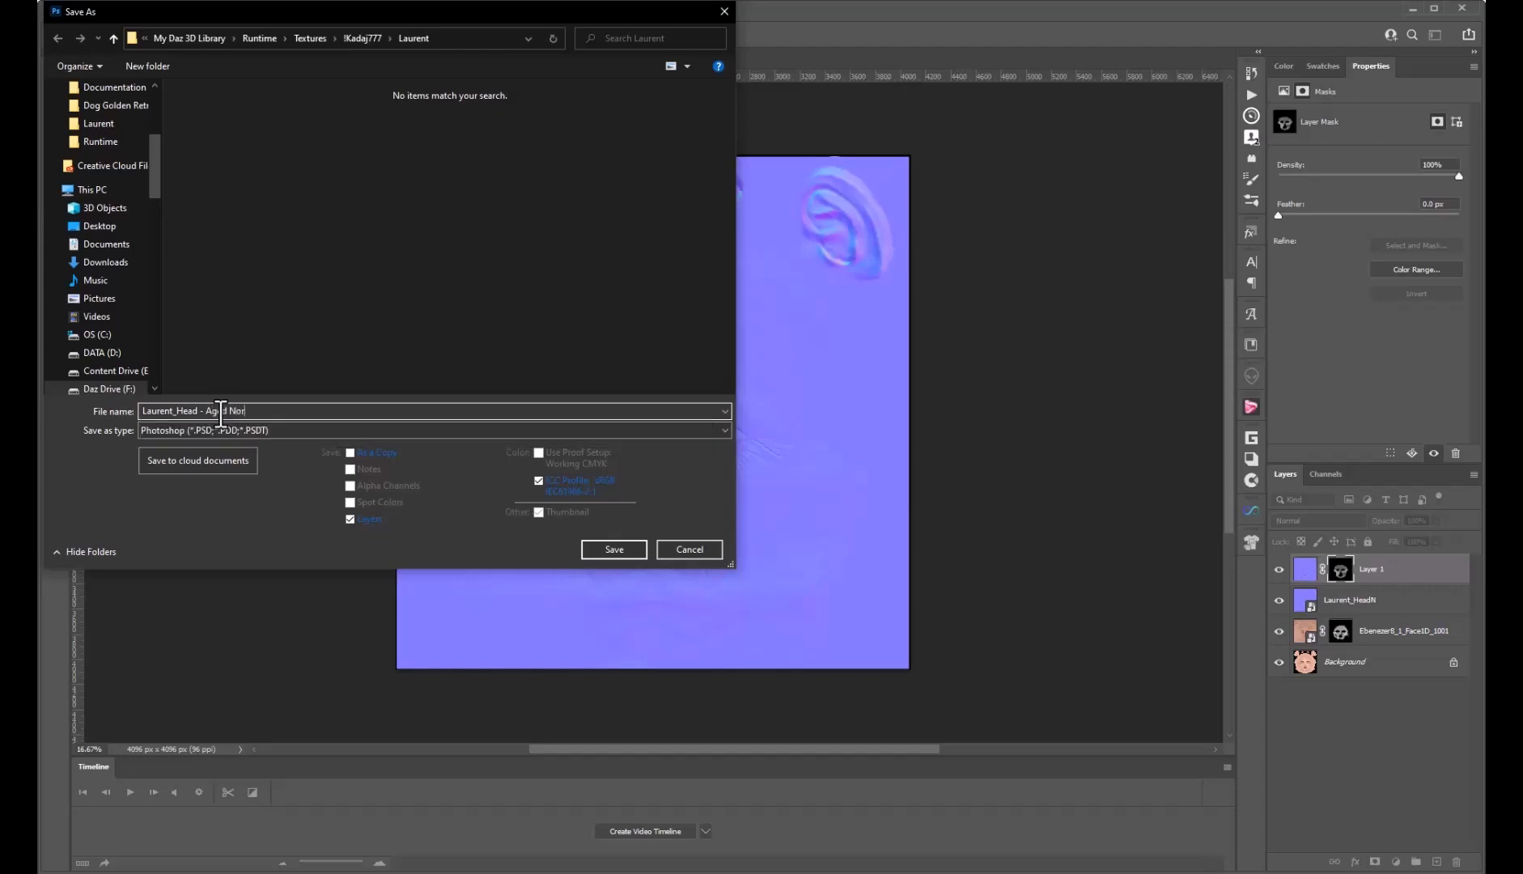
{"action": "type", "text": "mal Map"}
{"action": "left_click", "coordinate": [232, 429]}
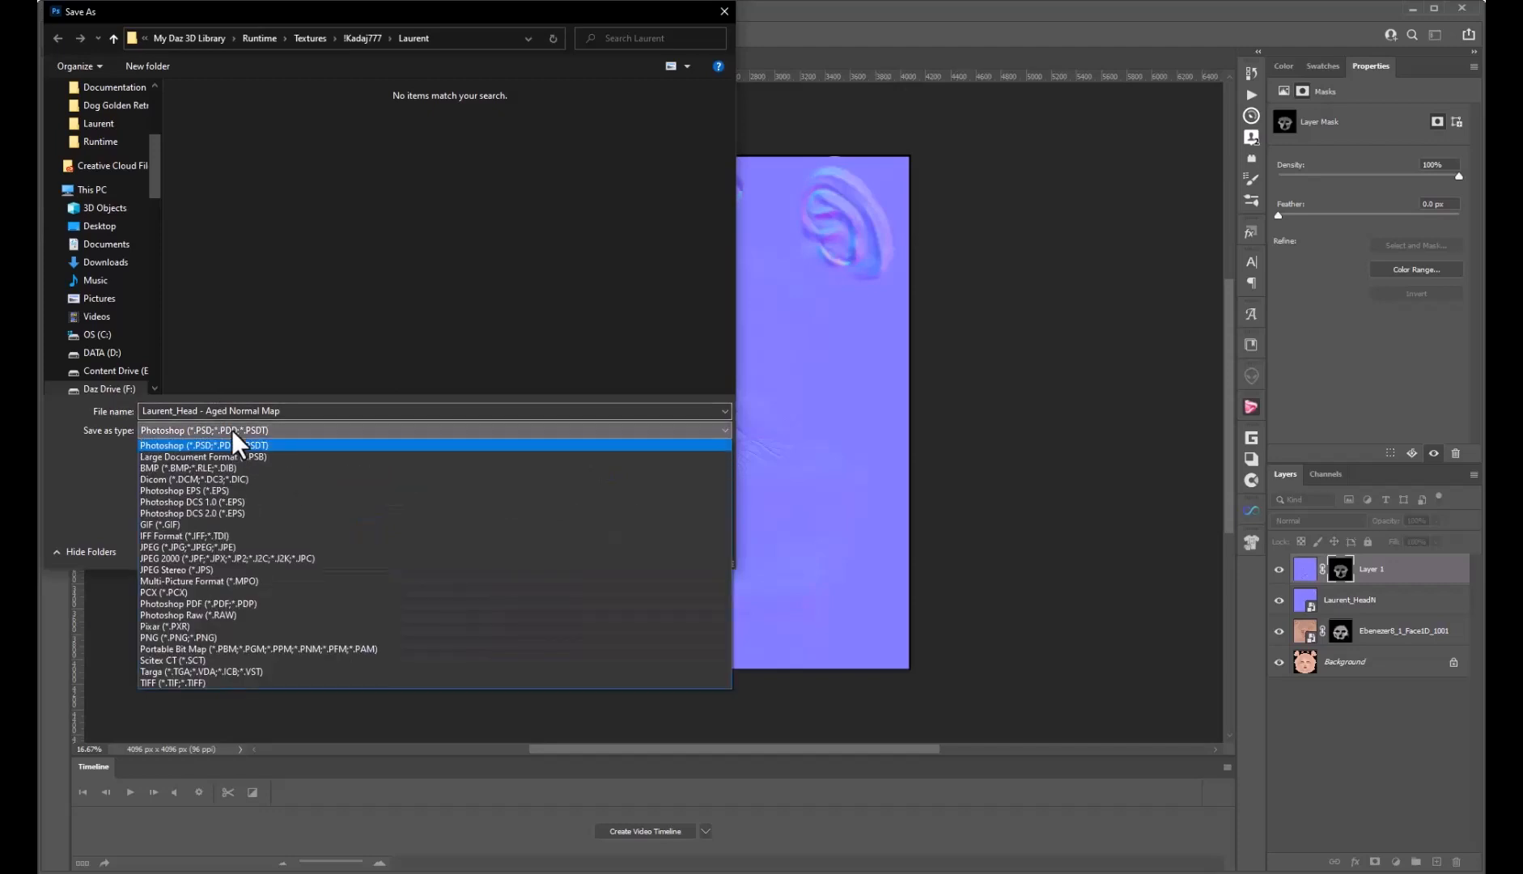
{"action": "left_click", "coordinate": [178, 546]}
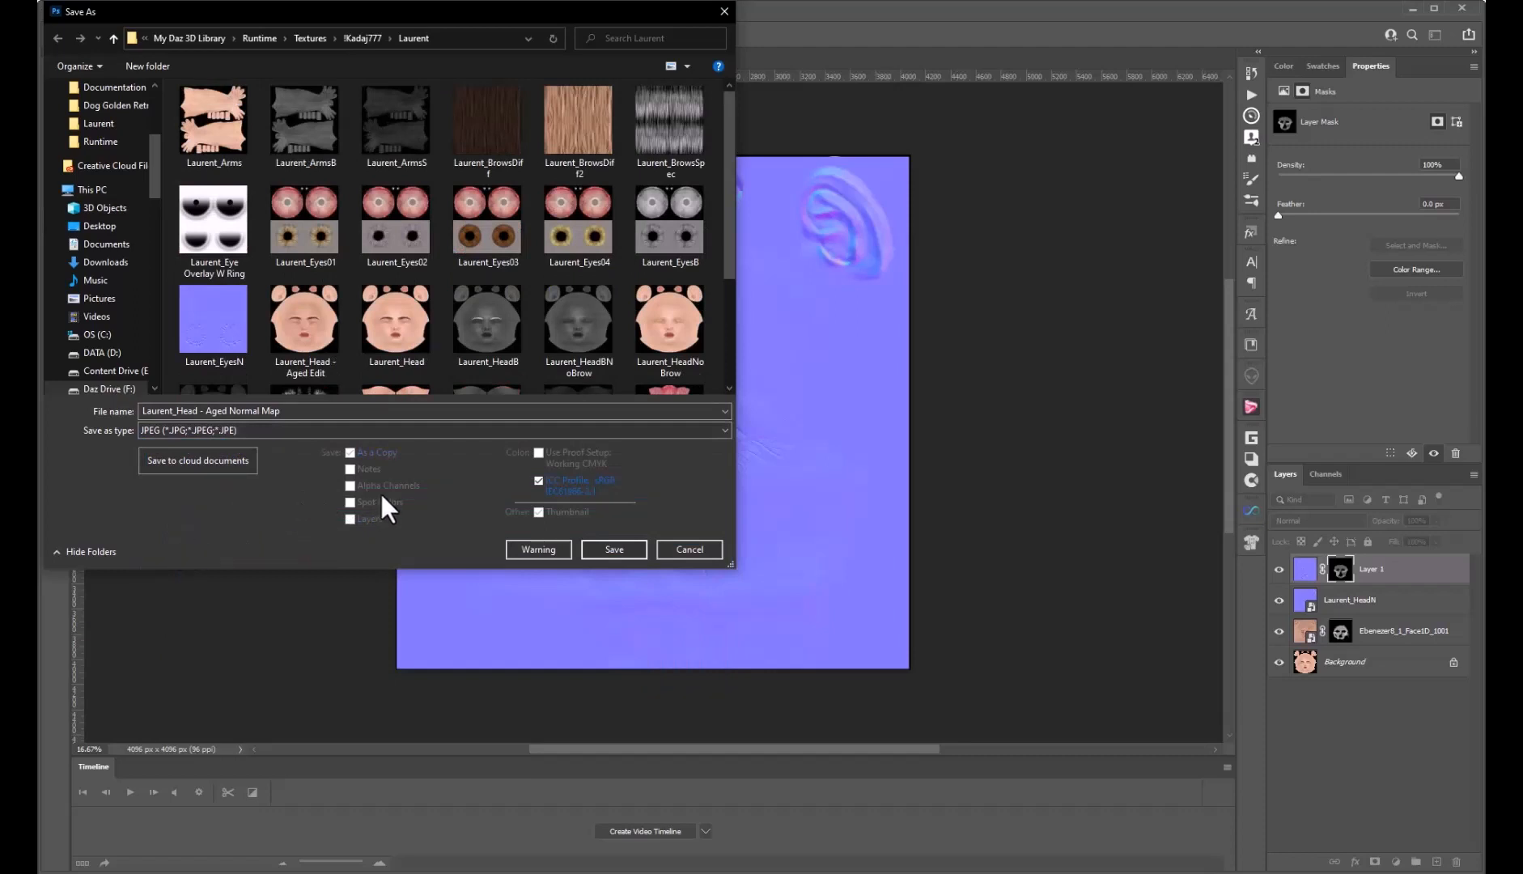
{"action": "left_click", "coordinate": [619, 547]}
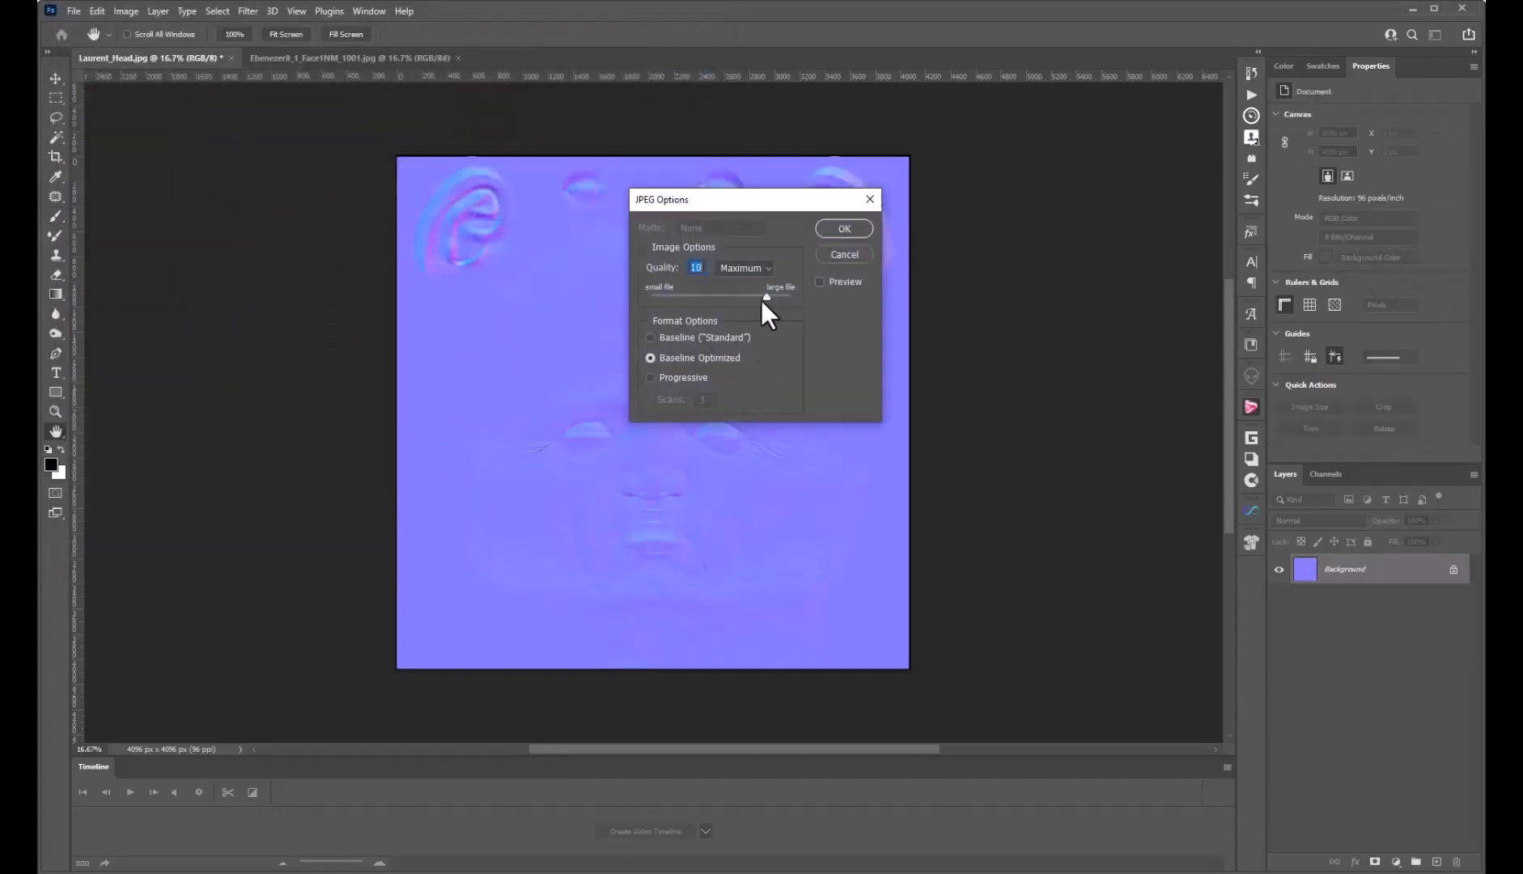
Set the JPEG options to maximum quality 12, Progressive, and confirm
{"action": "left_click_drag", "start_coordinate": [766, 298], "coordinate": [801, 295]}
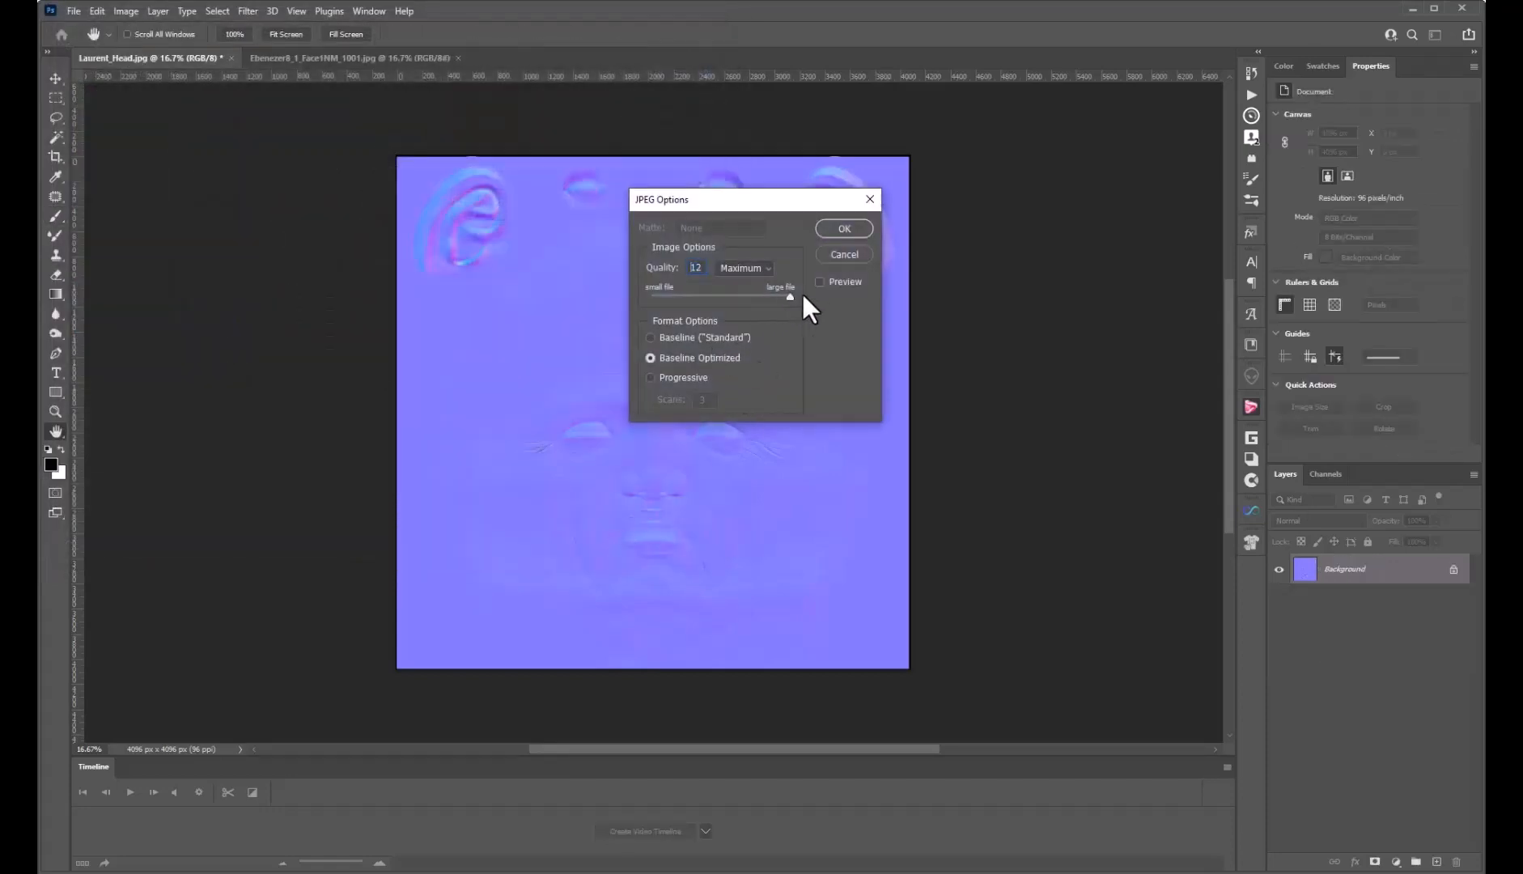
{"action": "left_click", "coordinate": [650, 378]}
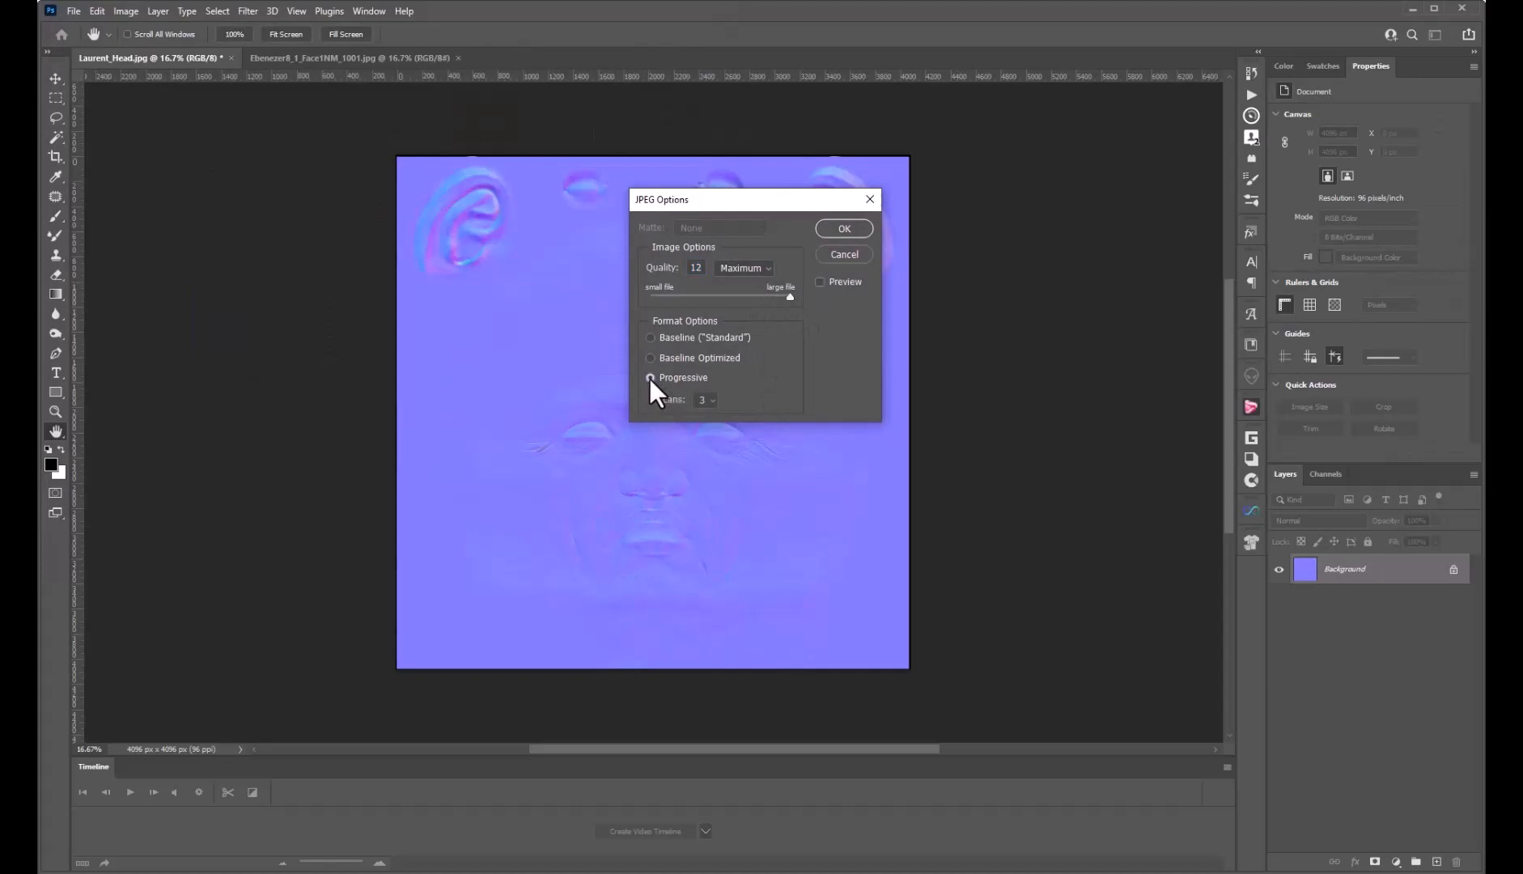
{"action": "left_click", "coordinate": [850, 229]}
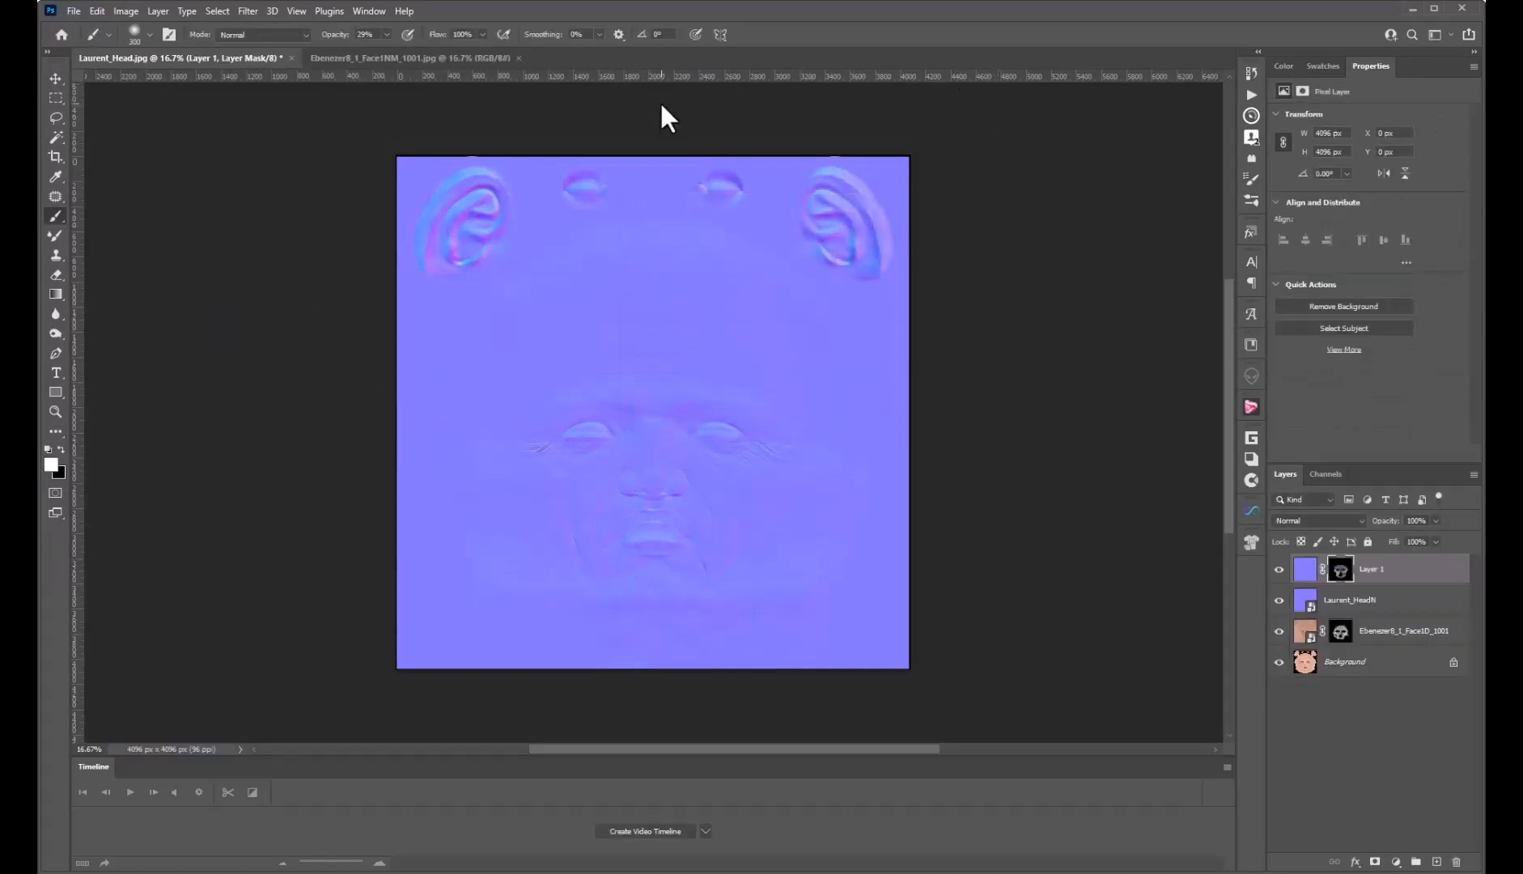
Return to Daz Studio, dismiss the leftover Open Image dialog, and undo the last figure change
{"action": "left_click", "coordinate": [1412, 7]}
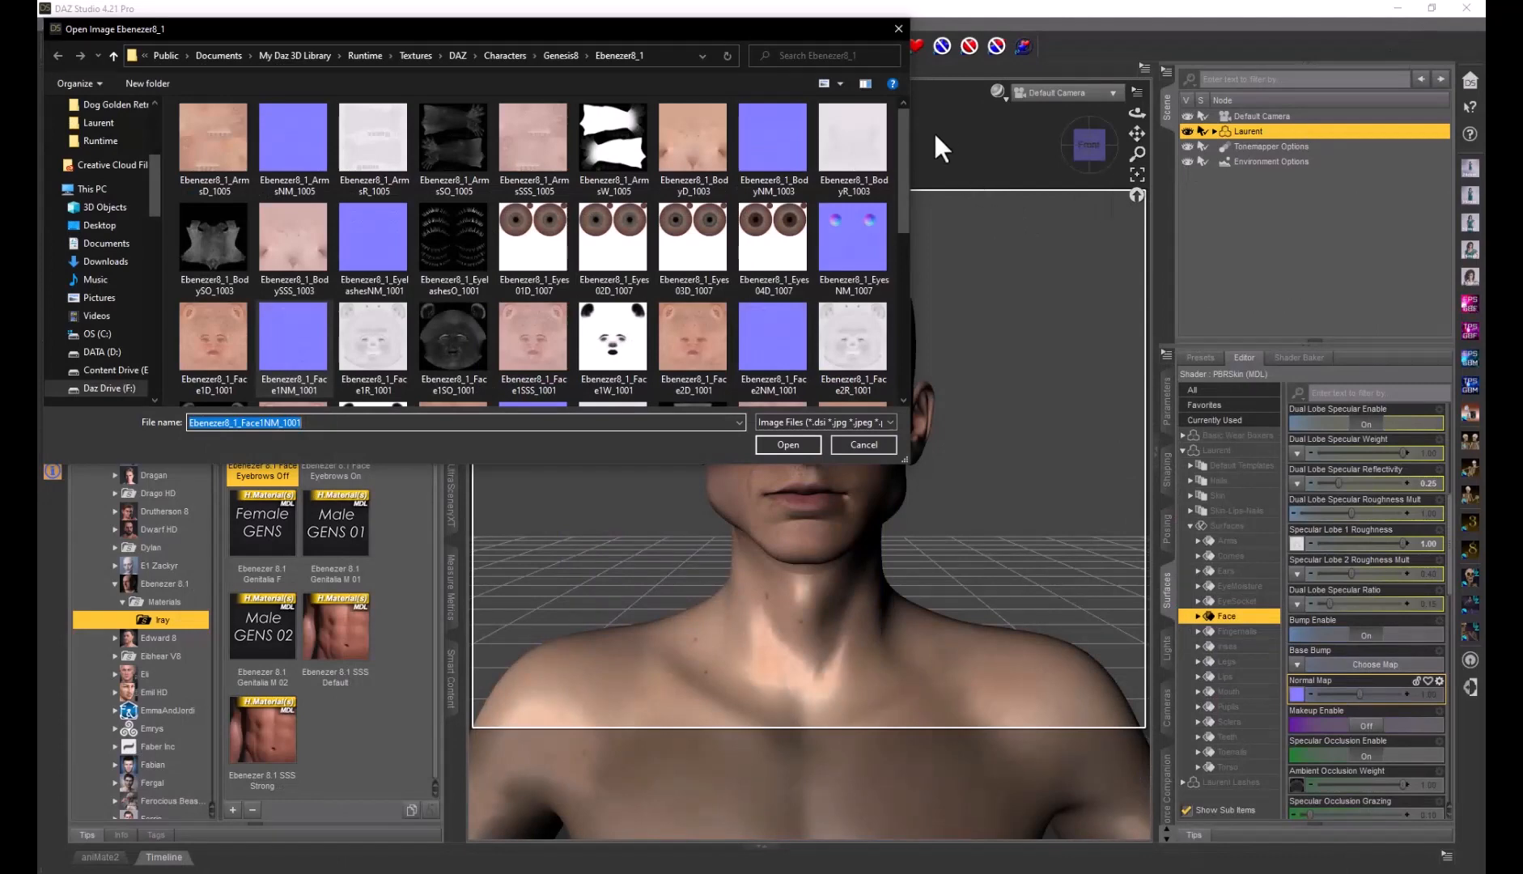
{"action": "left_click", "coordinate": [898, 27]}
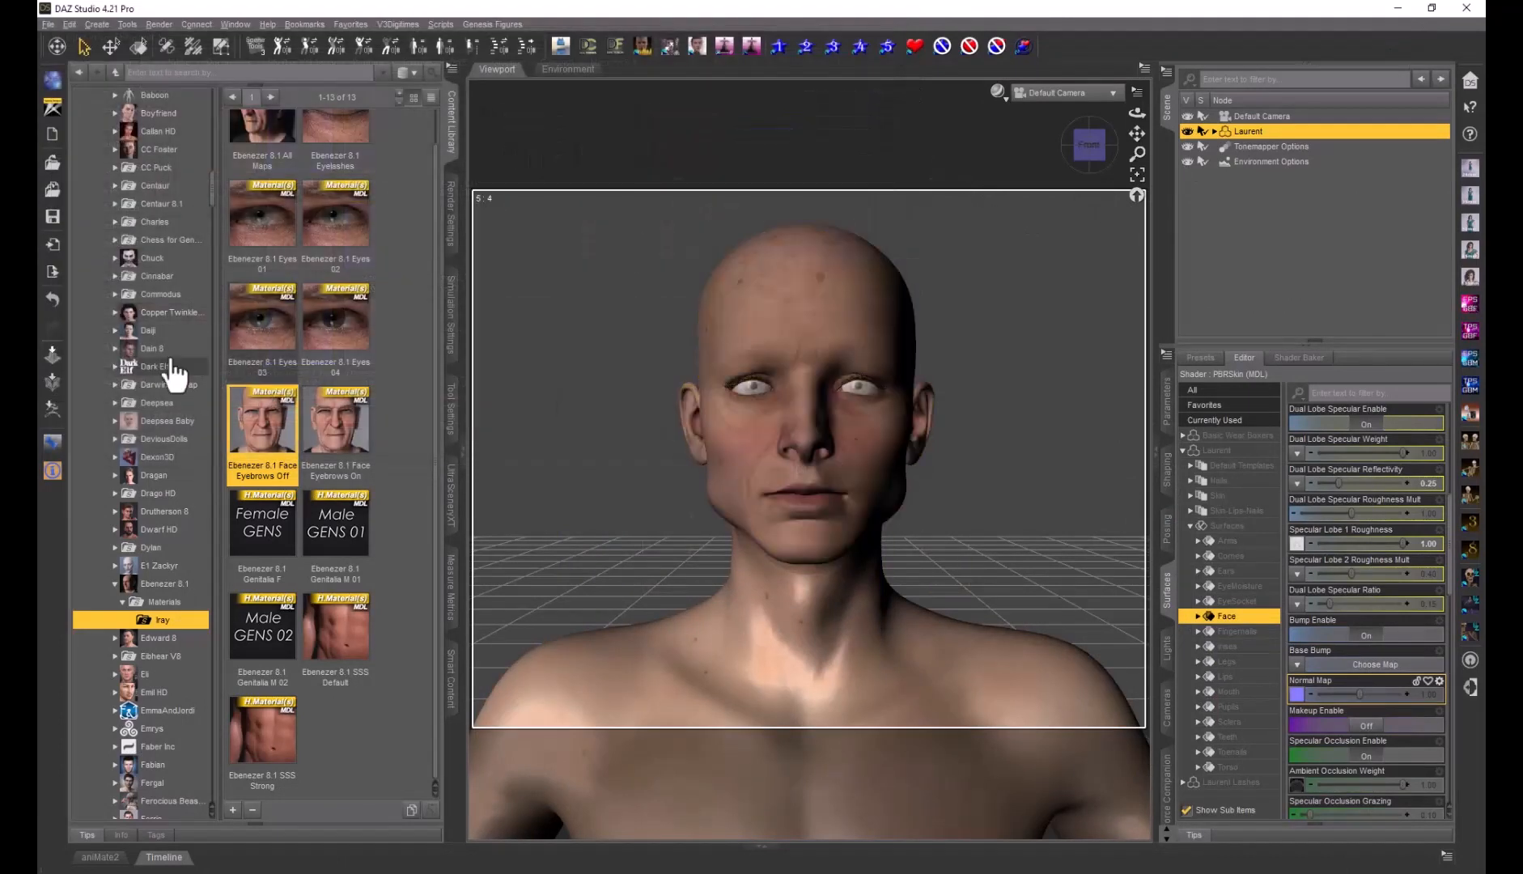
{"action": "left_click", "coordinate": [53, 303]}
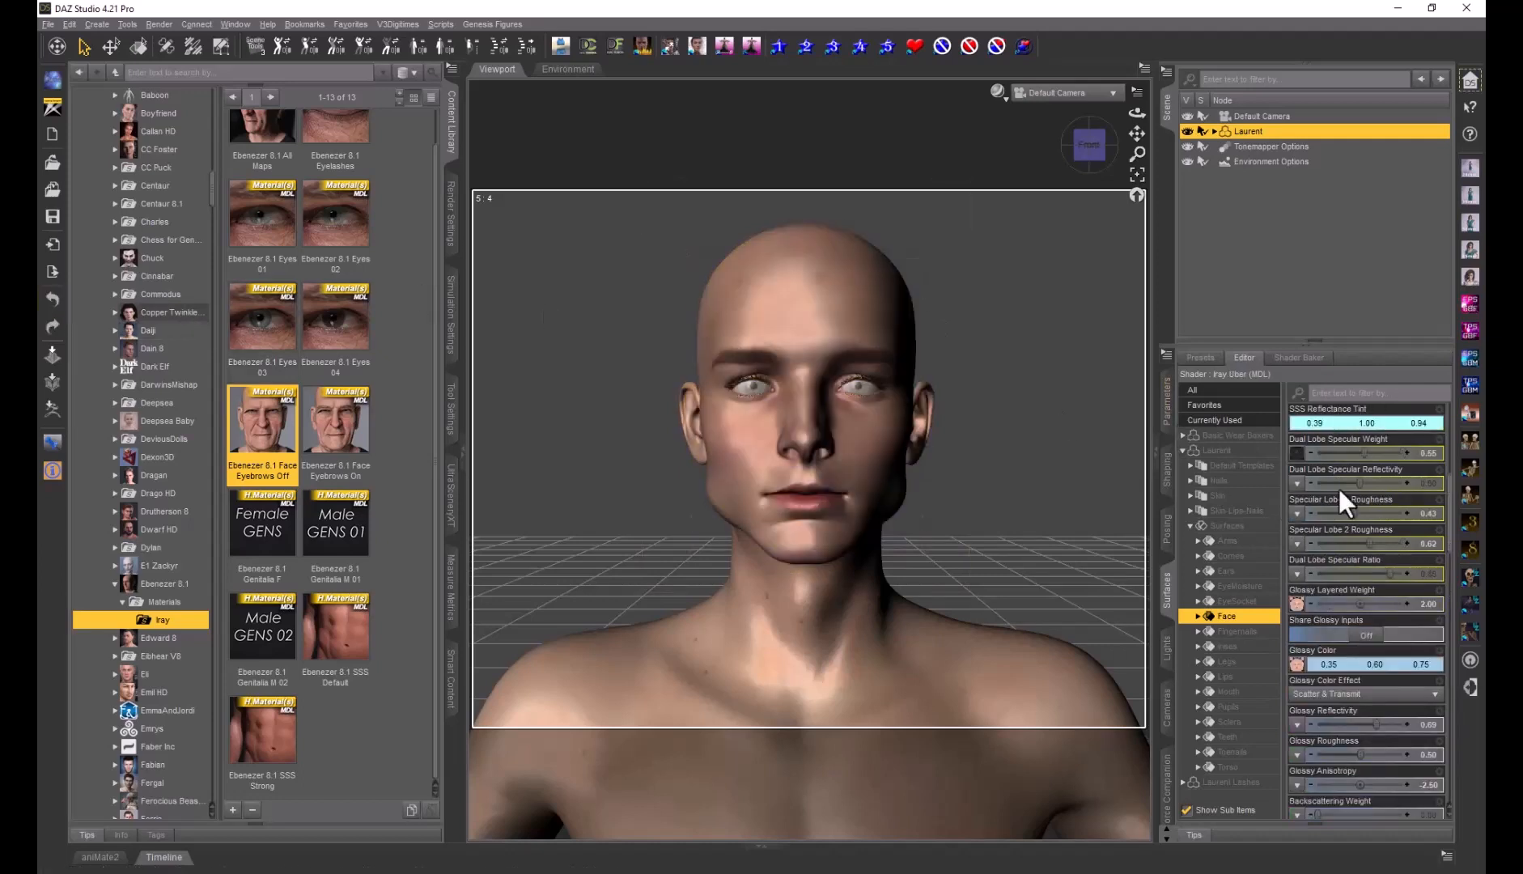
Load Laurent_Head - Aged Normal Map as the Face surface's normal map
{"action": "scroll", "coordinate": [1346, 584], "scroll_direction": "down", "scroll_amount": 3}
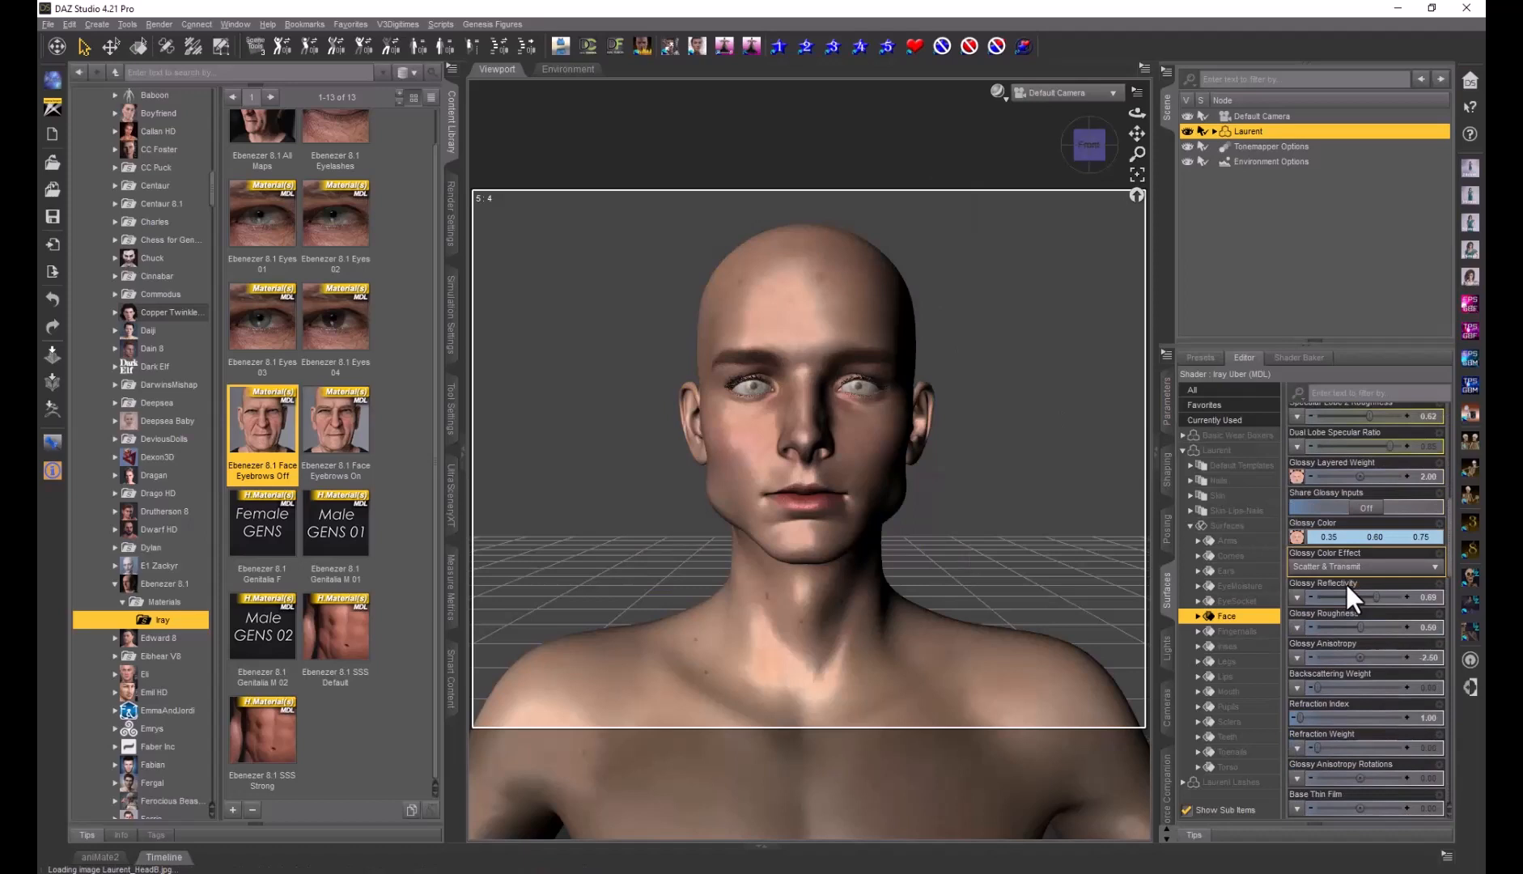
{"action": "scroll", "coordinate": [1346, 582], "scroll_direction": "down", "scroll_amount": 8}
{"action": "mouse_move", "coordinate": [1301, 559]}
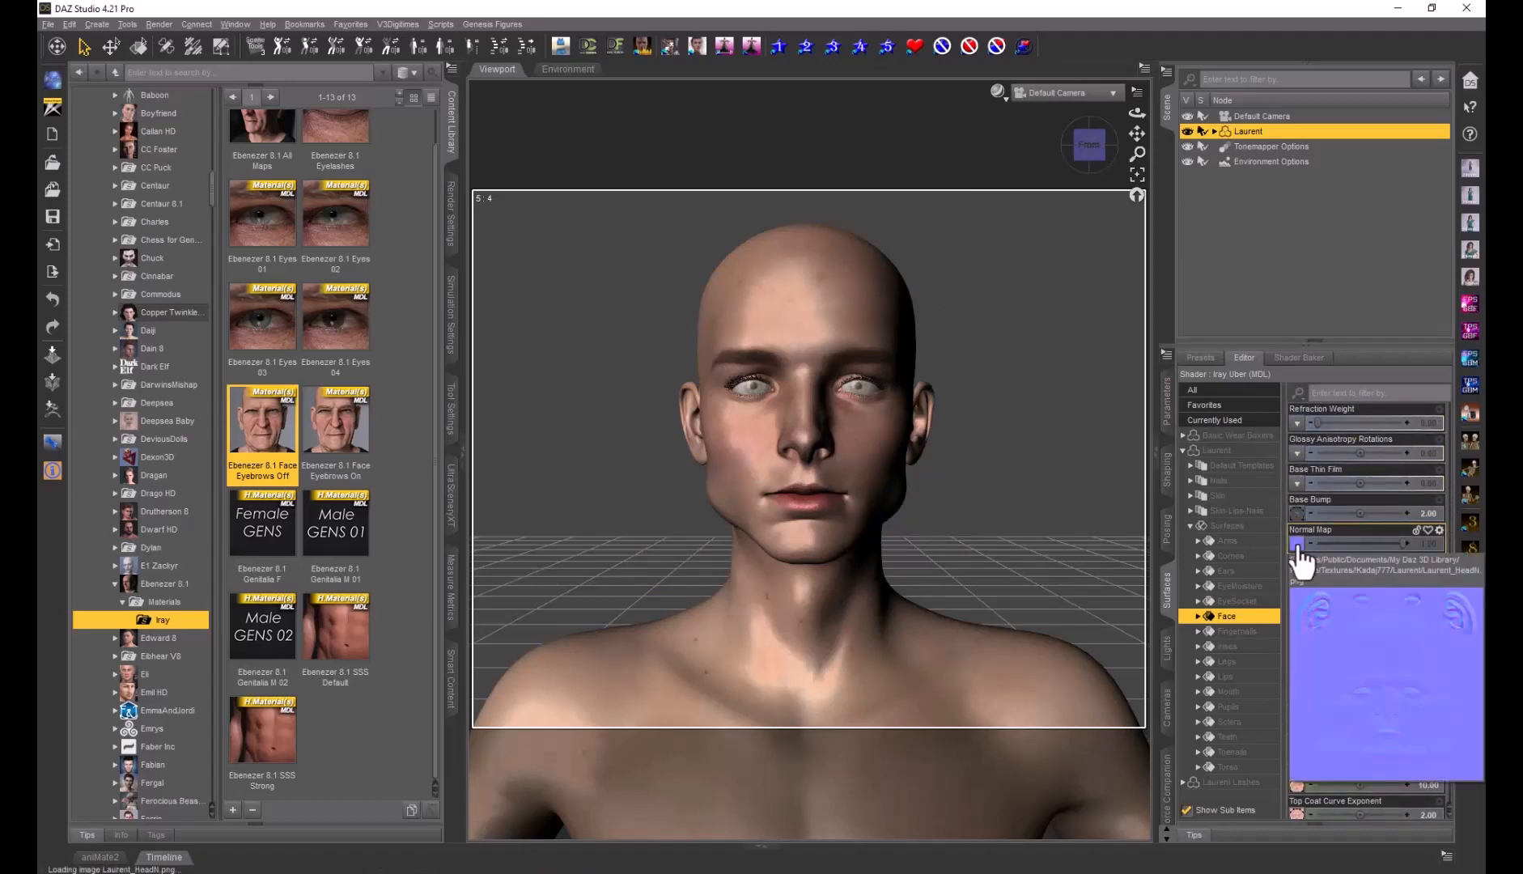
{"action": "left_click", "coordinate": [1298, 550]}
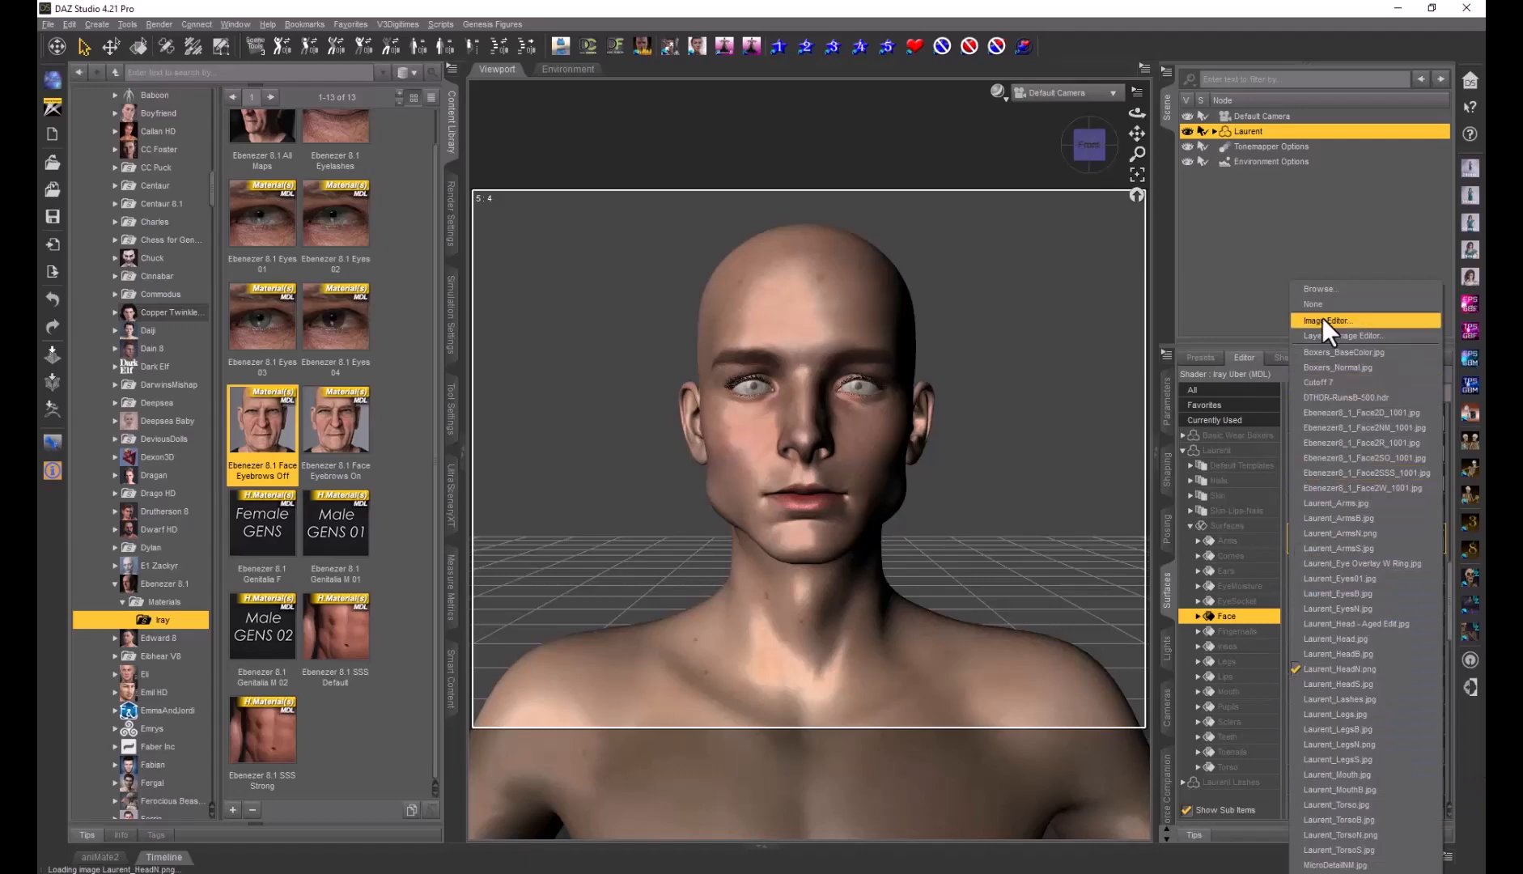
{"action": "left_click", "coordinate": [1318, 290]}
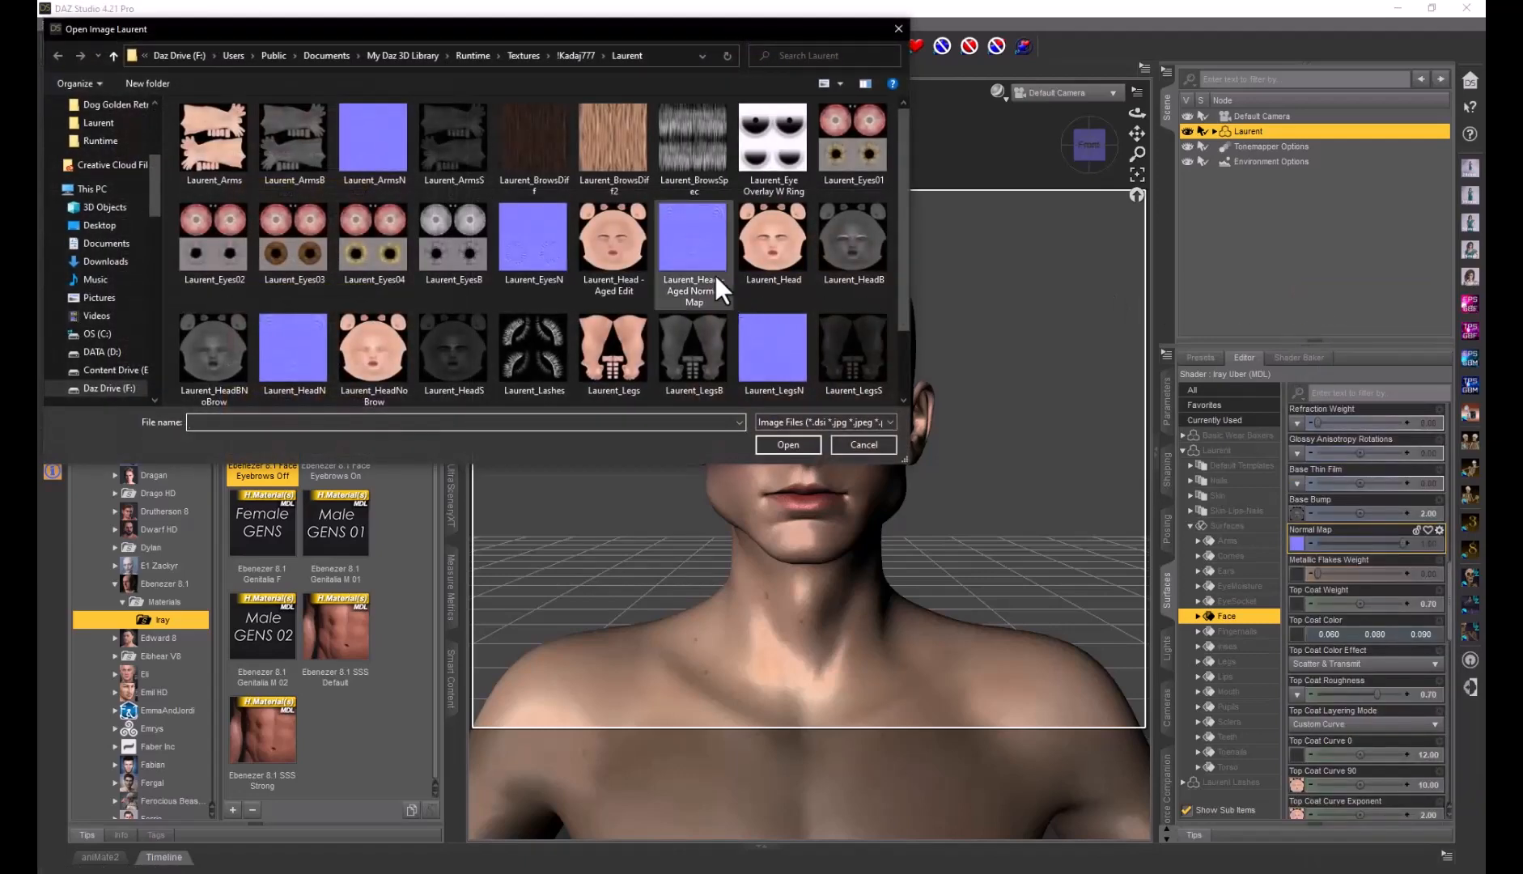
{"action": "scroll", "coordinate": [706, 248], "scroll_direction": "down", "scroll_amount": 1}
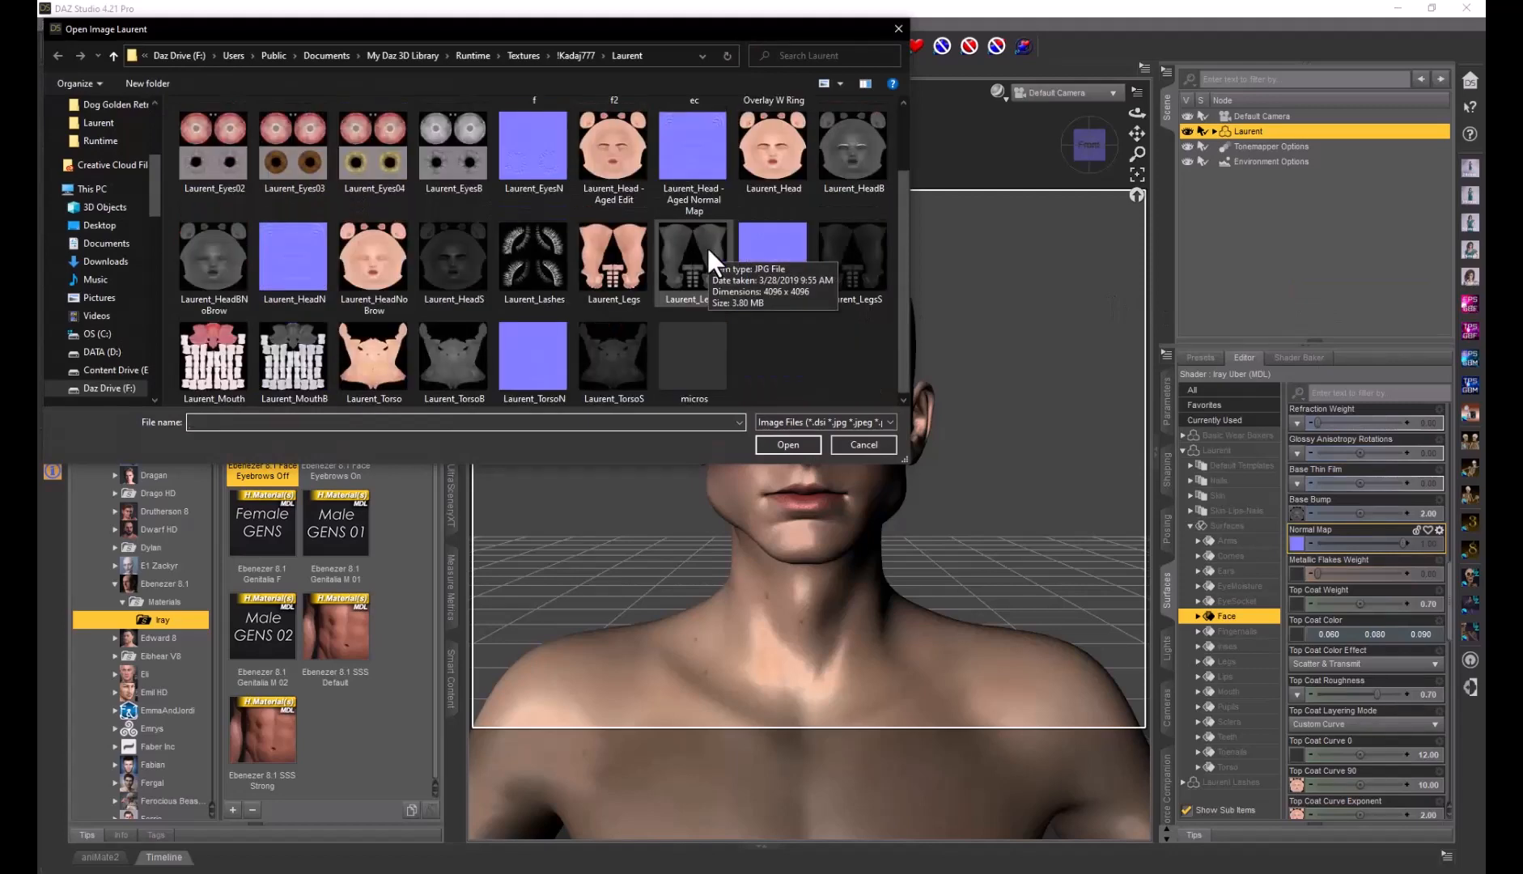
{"action": "scroll", "coordinate": [706, 248], "scroll_direction": "up", "scroll_amount": 1}
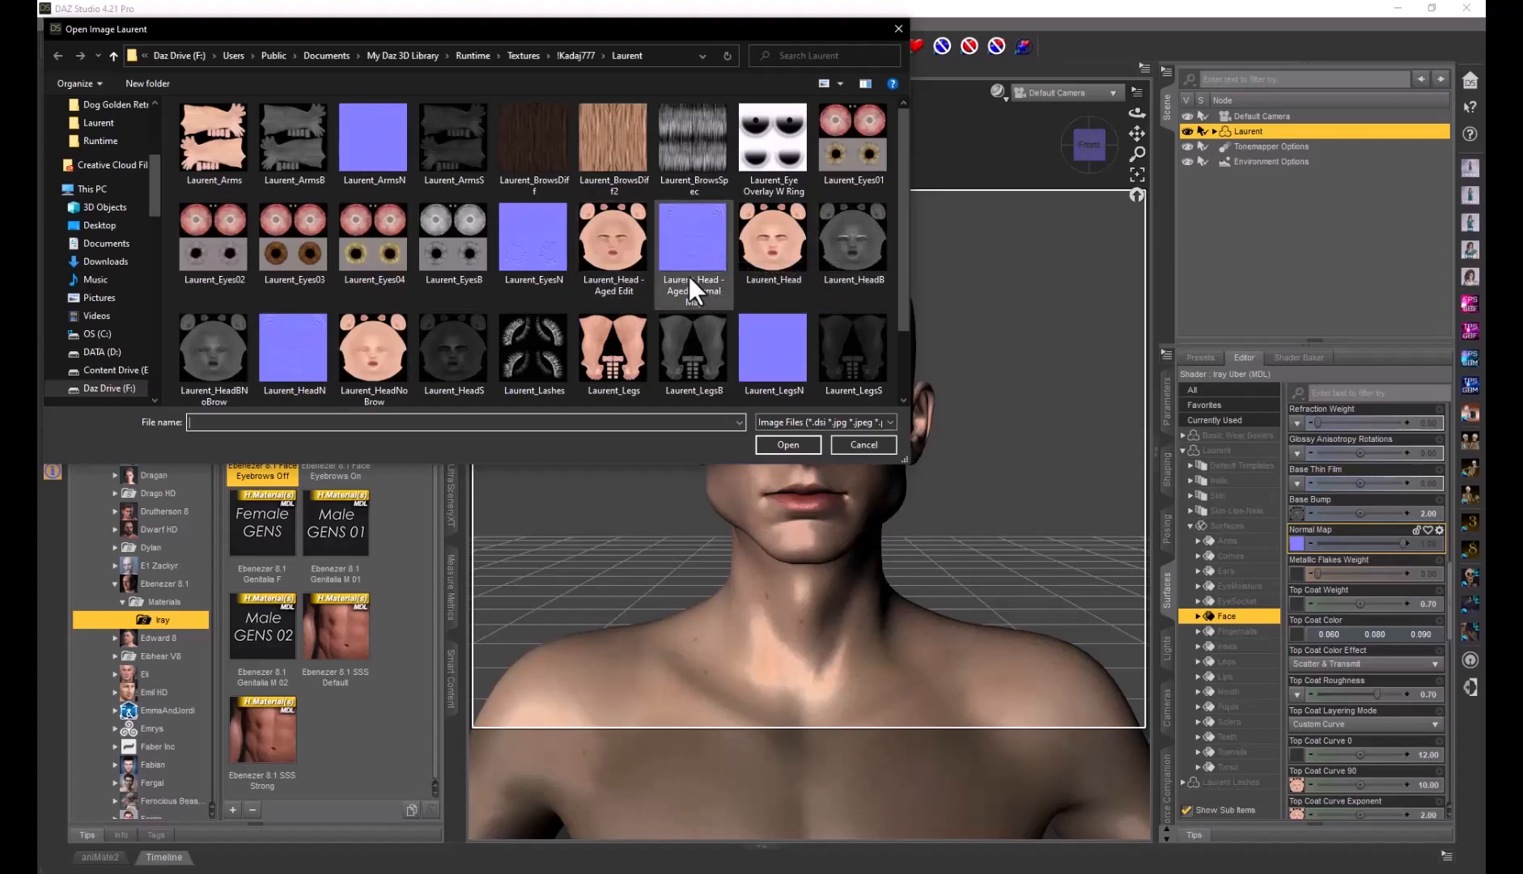
{"action": "left_click", "coordinate": [698, 252]}
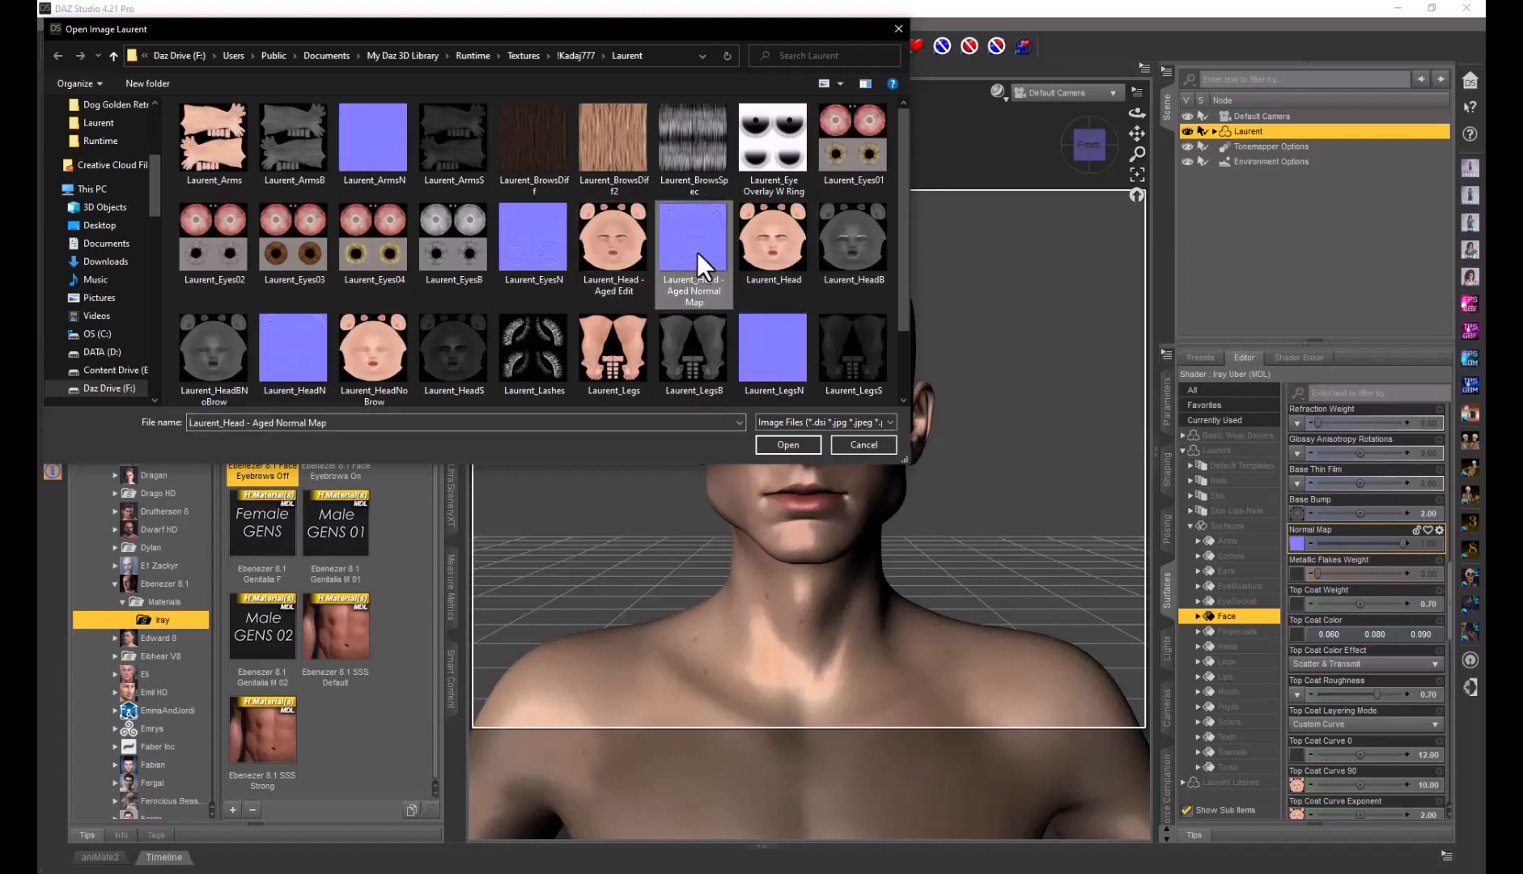
{"action": "left_click", "coordinate": [792, 443]}
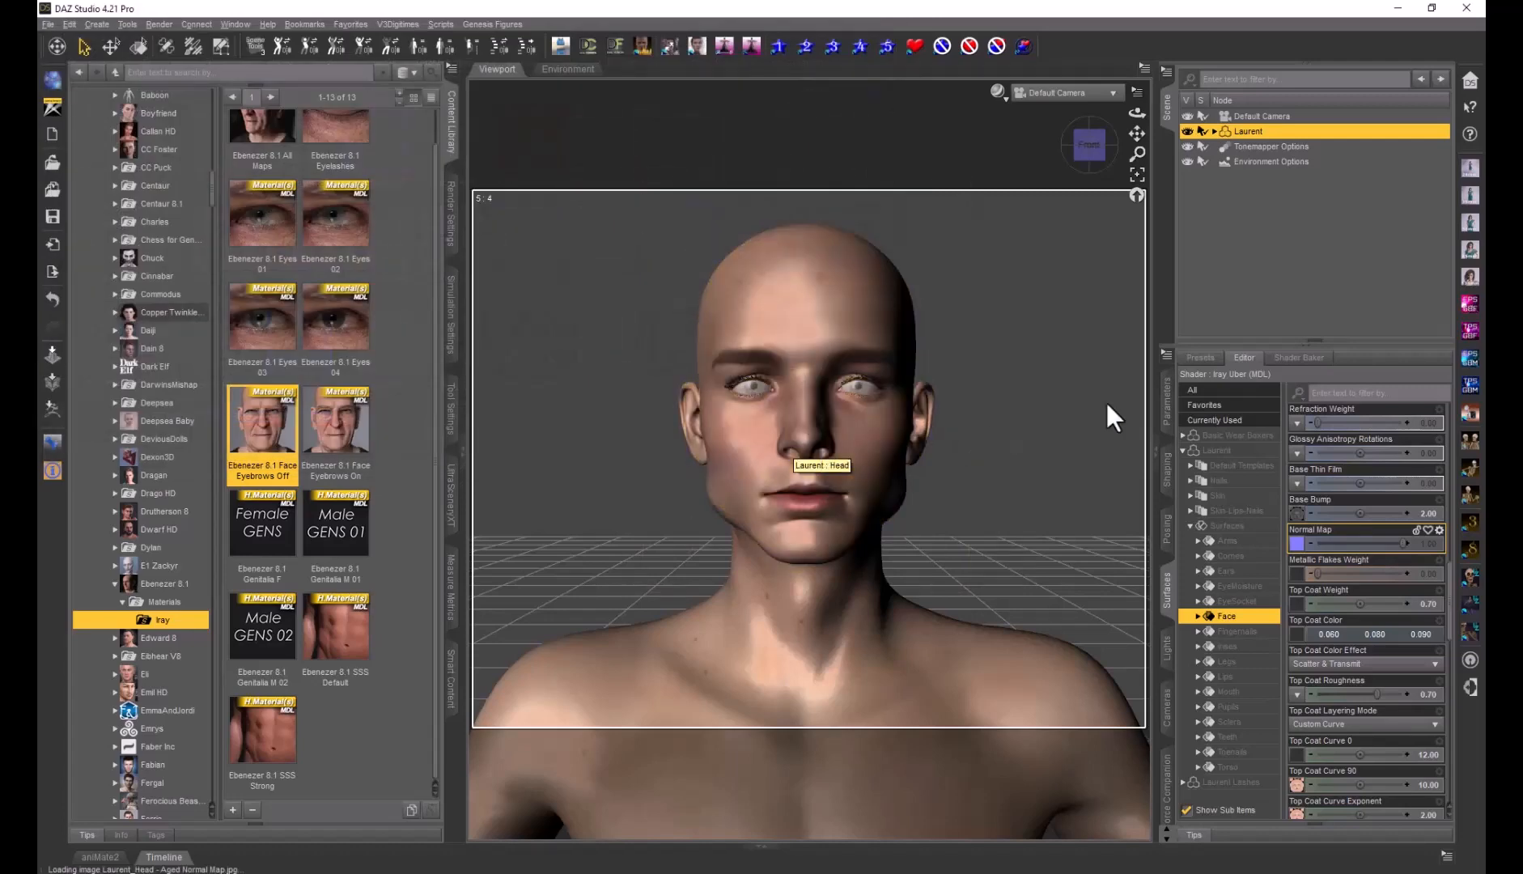
Preview Laurent's aged face with NVIDIA Iray in the viewport, then return to Texture Shaded display
{"action": "left_click", "coordinate": [1004, 99]}
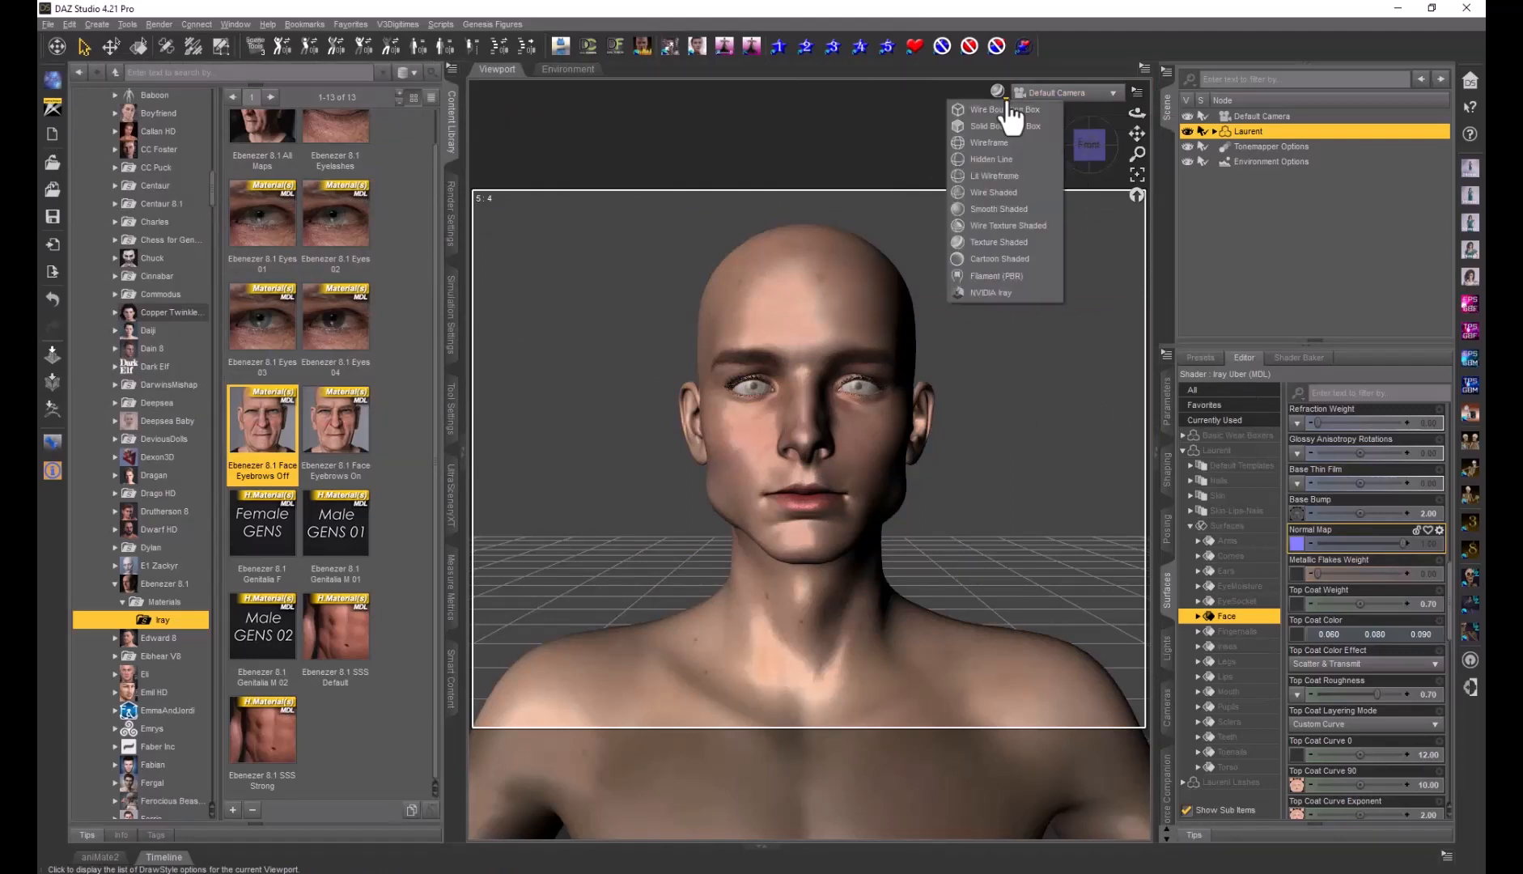
{"action": "left_click", "coordinate": [1001, 293]}
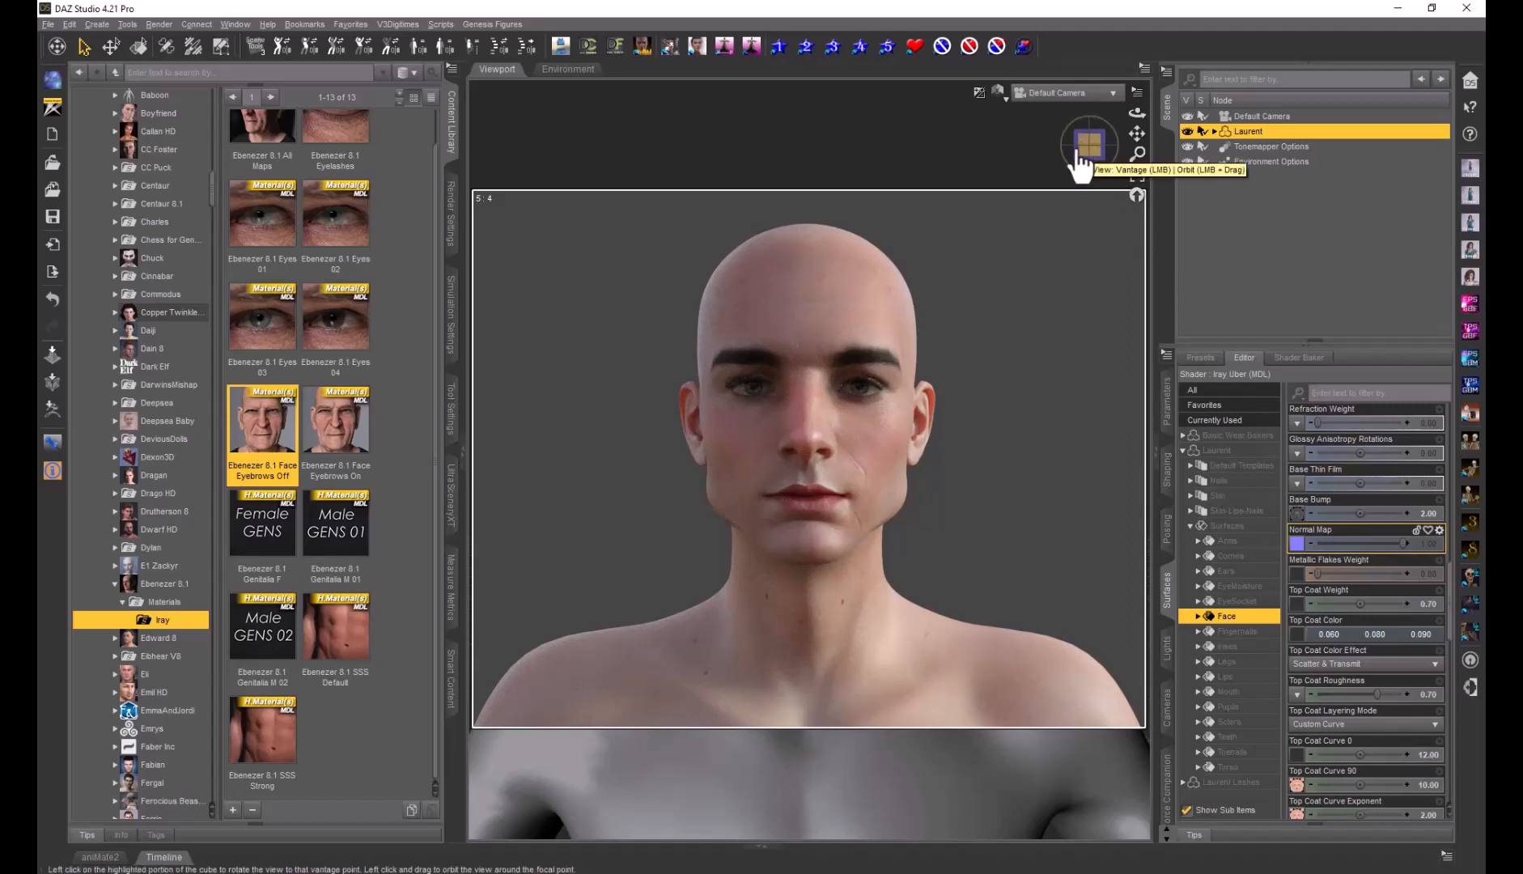
{"action": "left_click", "coordinate": [1003, 97]}
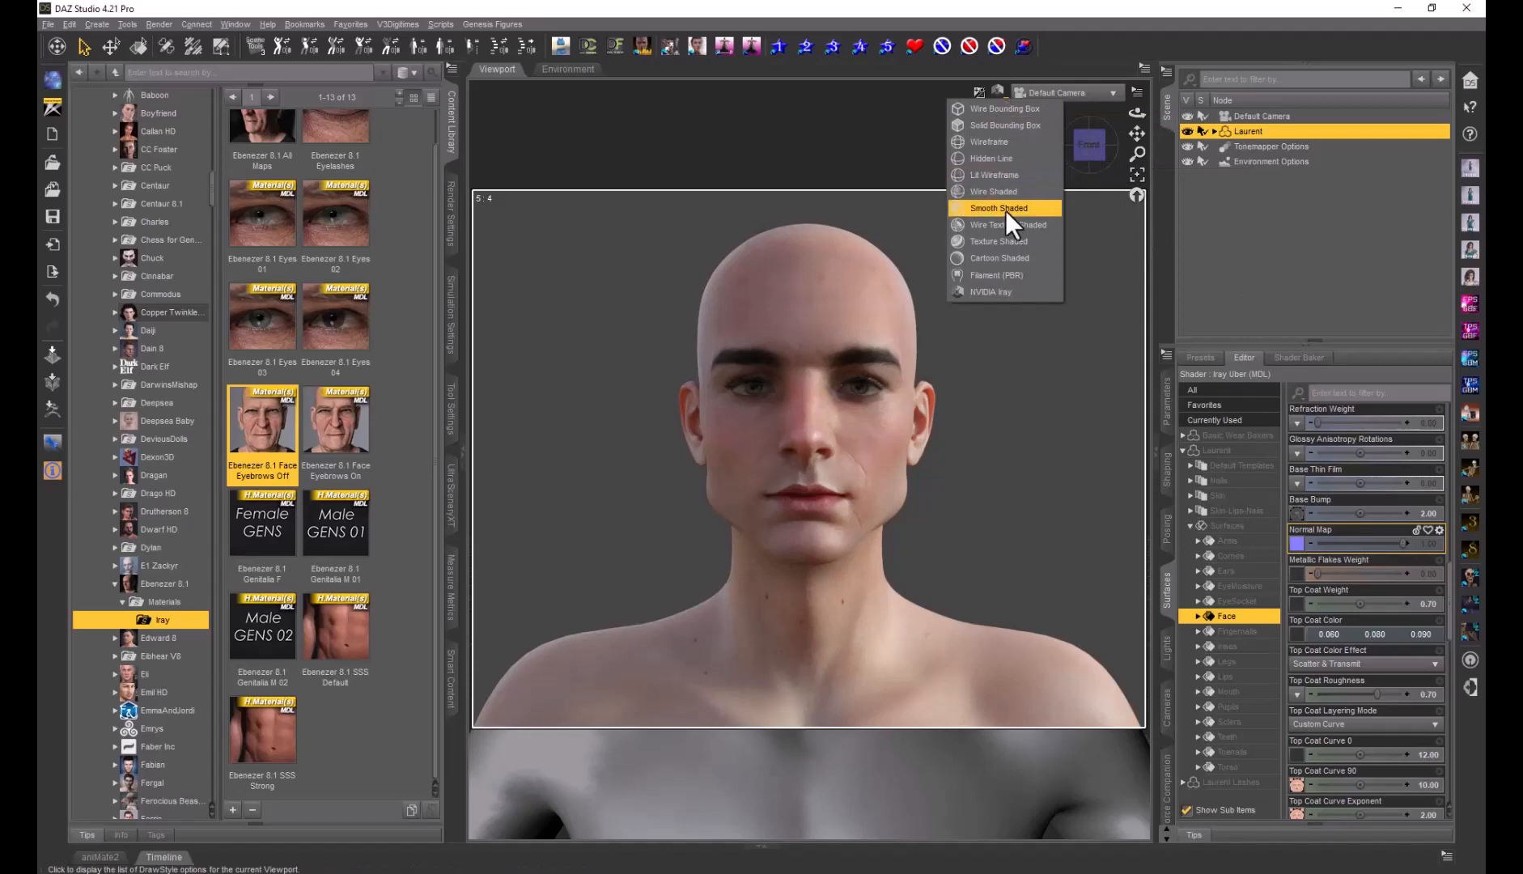
{"action": "left_click", "coordinate": [1002, 241]}
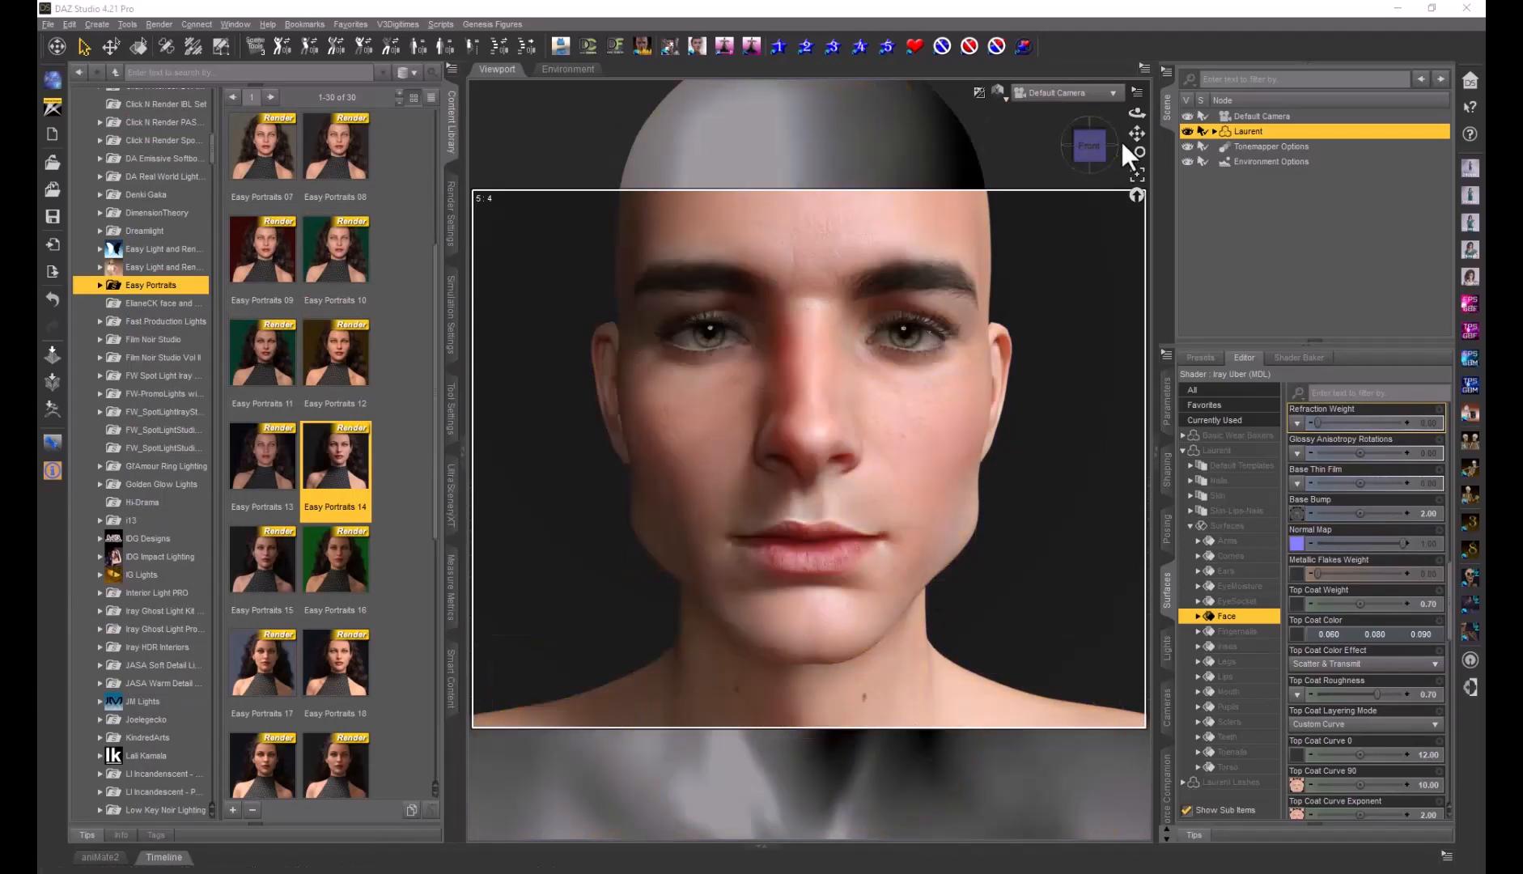
{"action": "left_click_drag", "start_coordinate": [1138, 112], "coordinate": [1311, 144]}
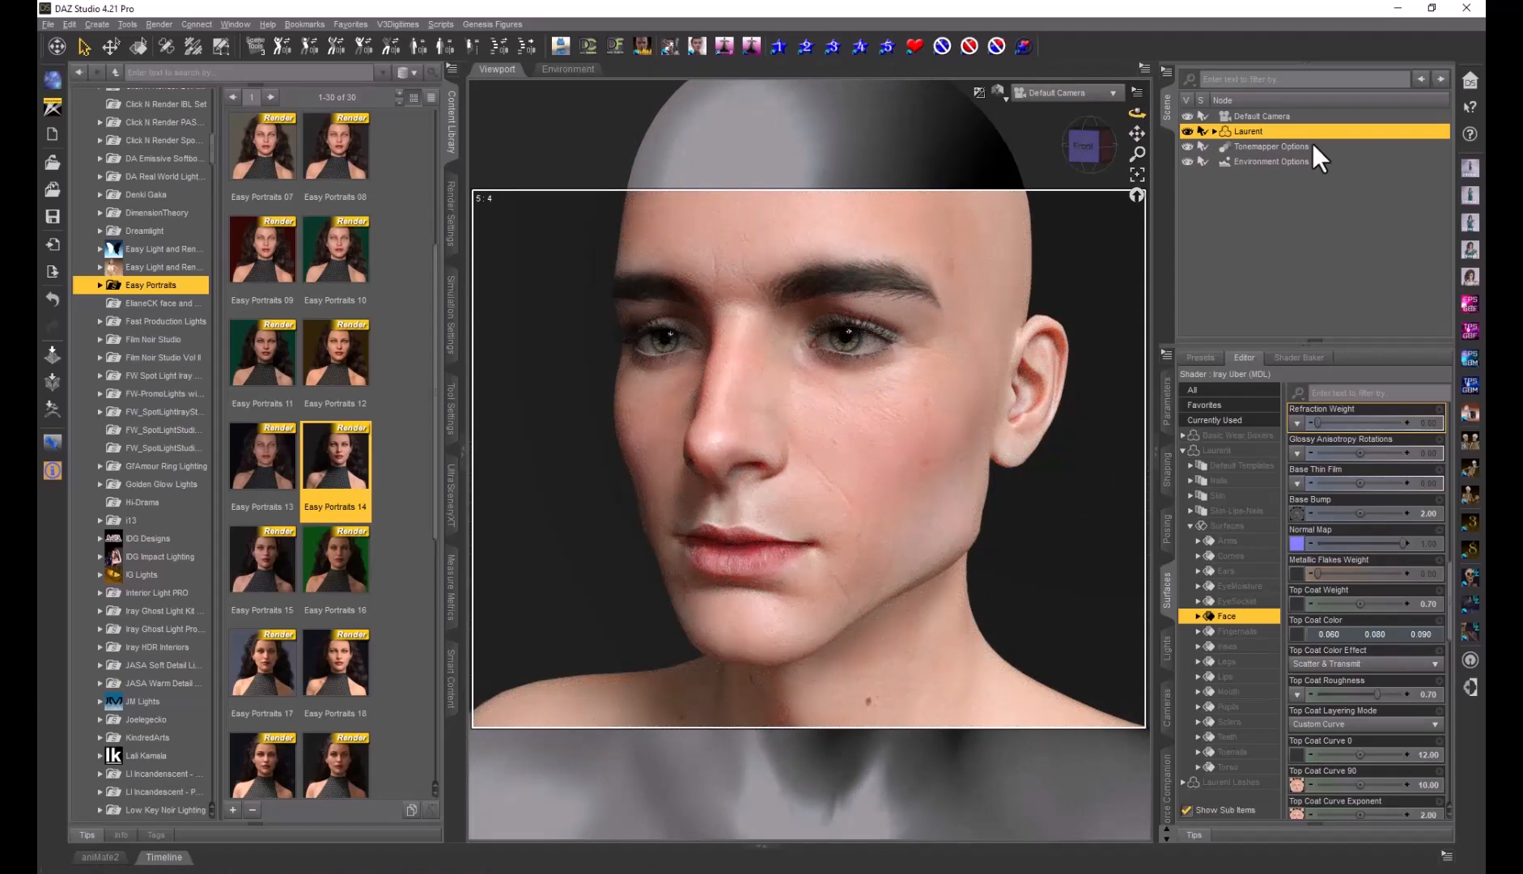
{"action": "left_click", "coordinate": [1084, 151]}
{"action": "left_click_drag", "start_coordinate": [1087, 148], "coordinate": [1097, 148]}
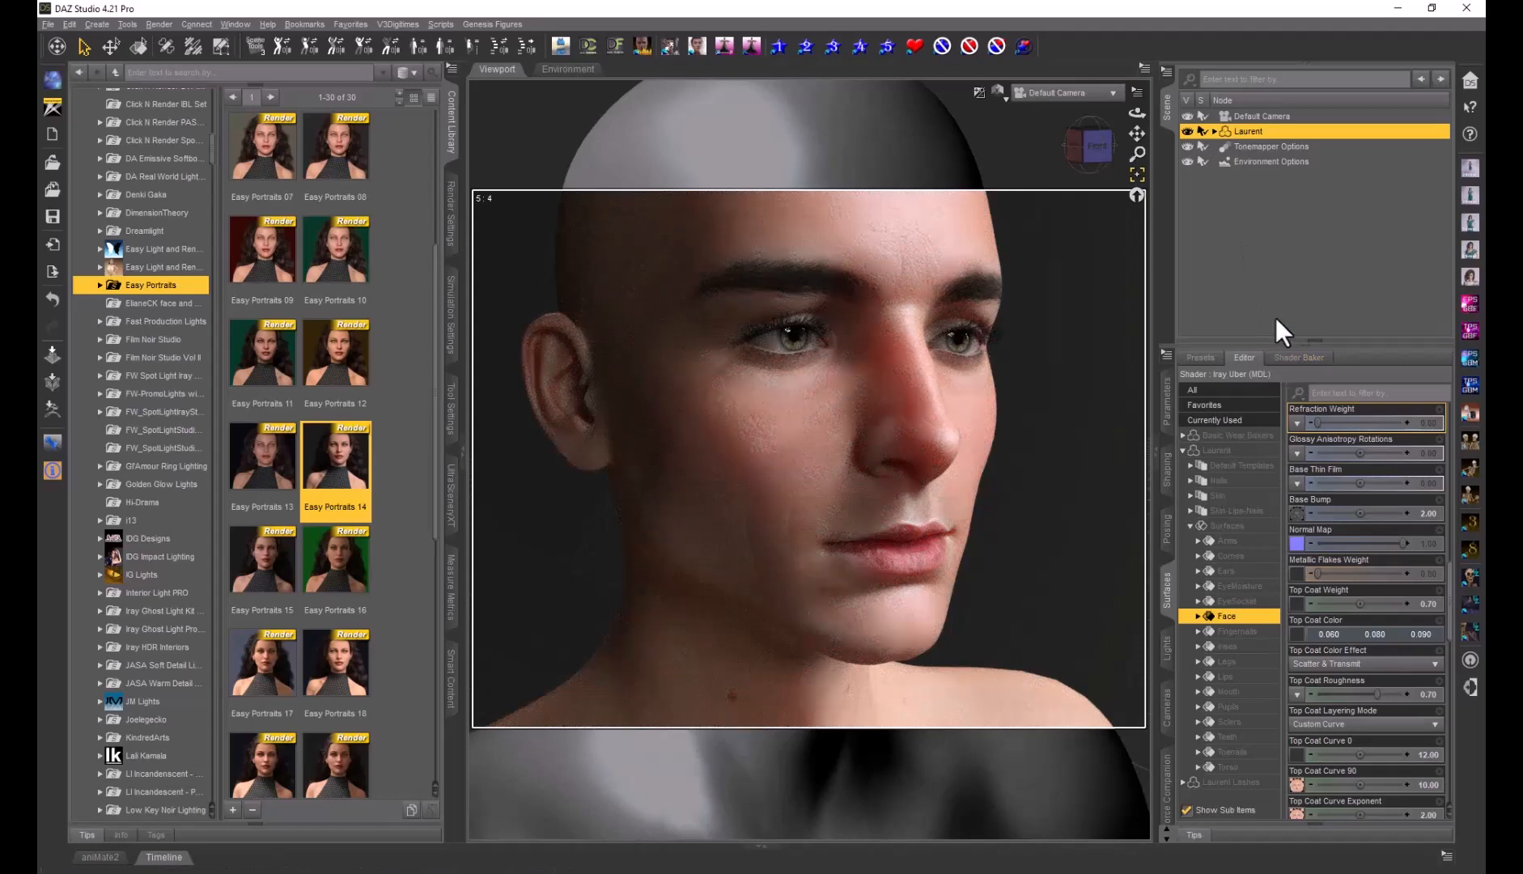
{"action": "left_click", "coordinate": [1138, 136]}
{"action": "left_click_drag", "start_coordinate": [1139, 136], "coordinate": [1137, 154]}
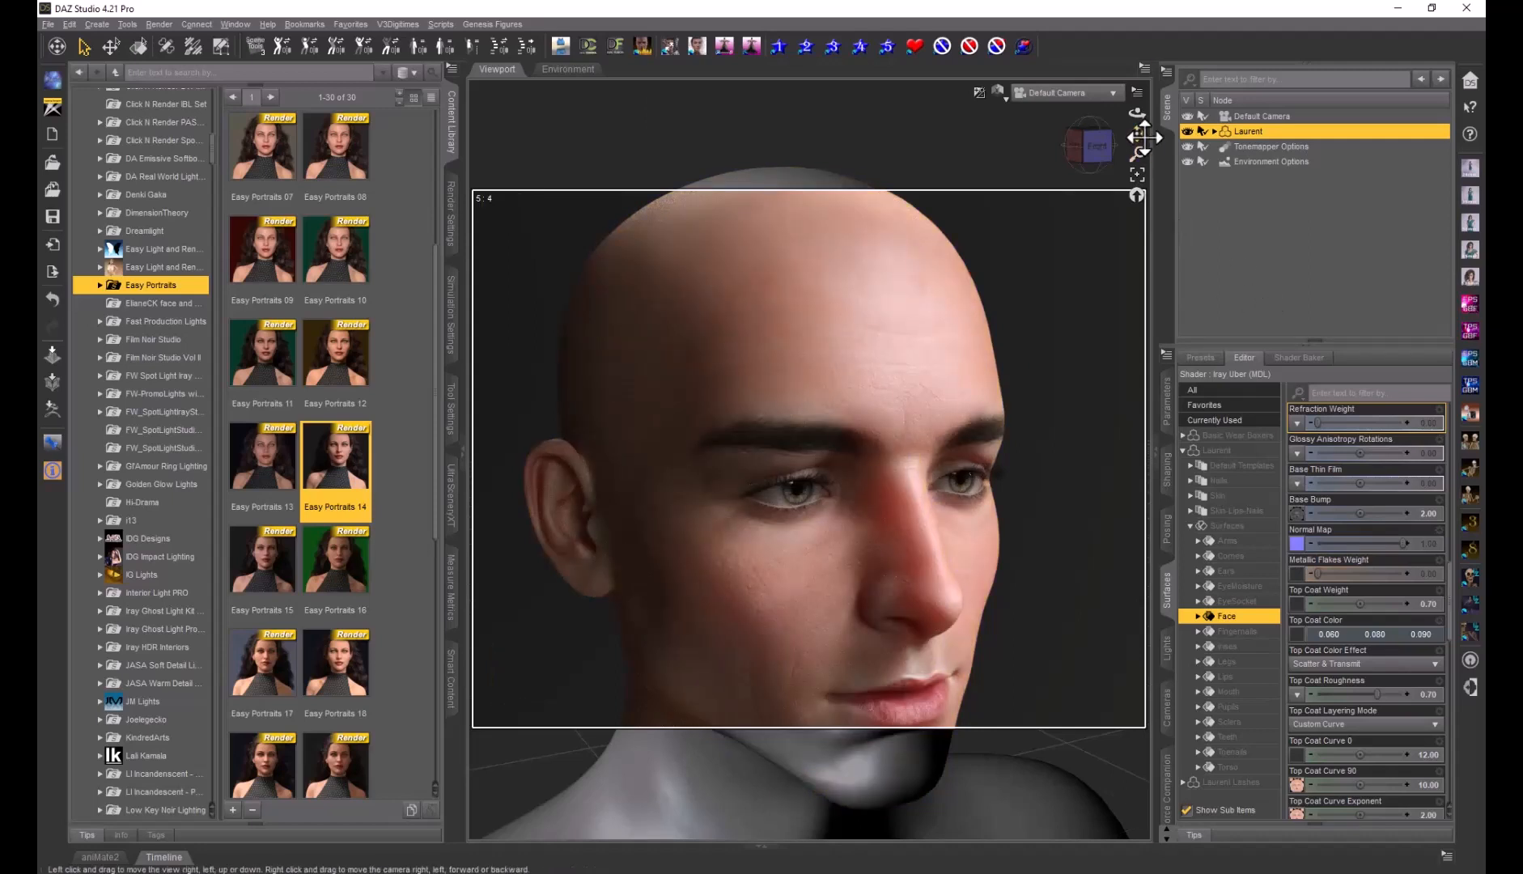
{"action": "left_click", "coordinate": [1090, 144]}
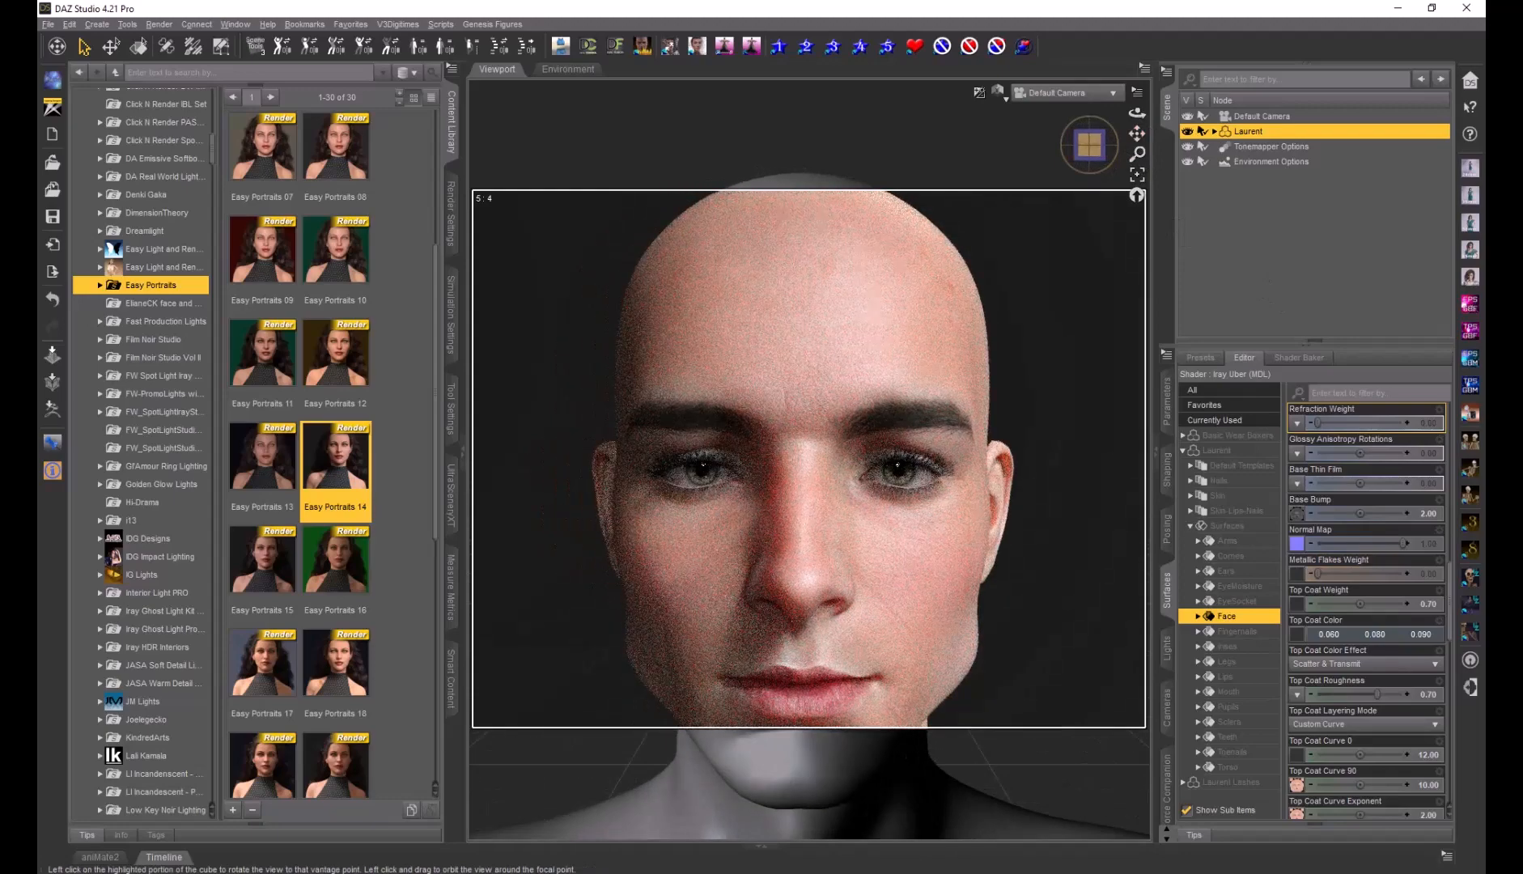